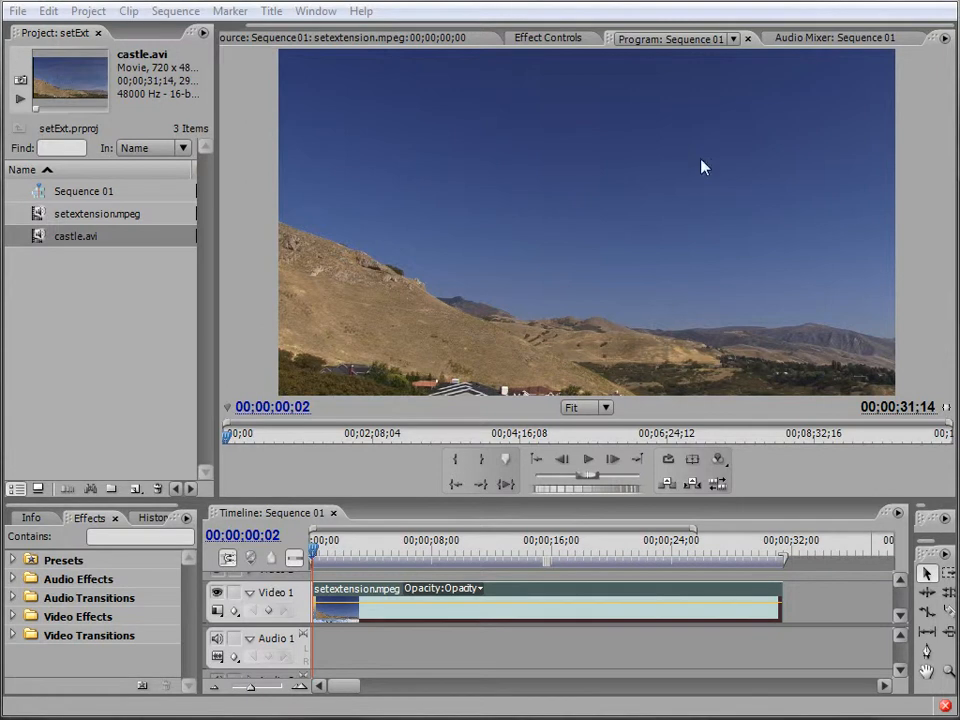
# Step: Scrub through the setextension.mpeg clip in the sequence to examine how the camera pans across the hillside
pyautogui.click(314, 548)
pyautogui.moveTo(314, 548)
pyautogui.mouseDown()
pyautogui.moveTo(765, 572)
pyautogui.moveTo(318, 558)
pyautogui.mouseUp()
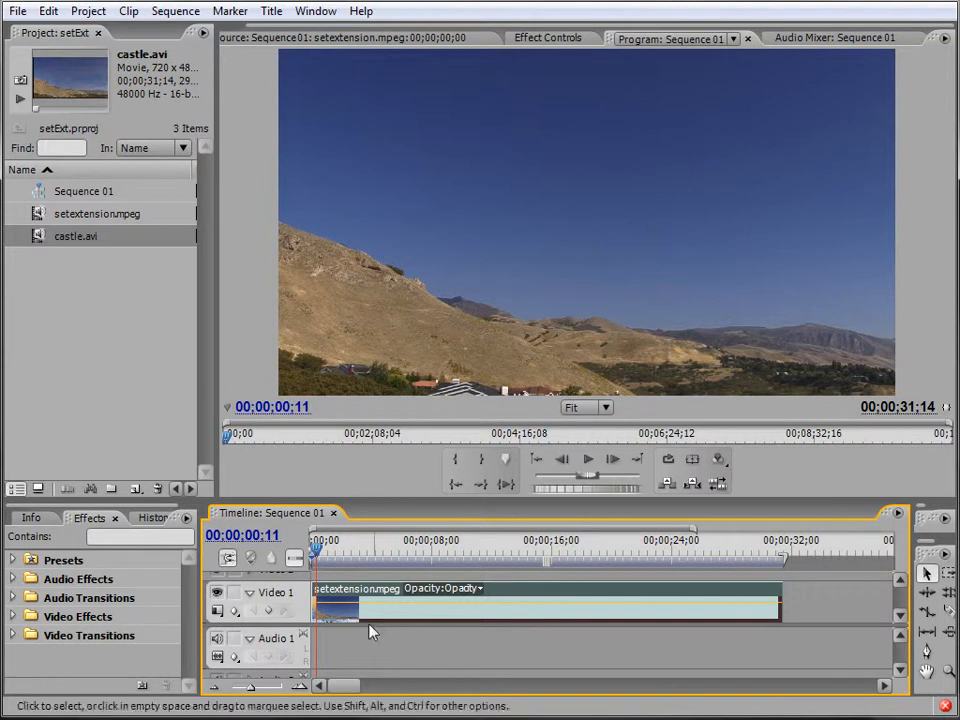
pyautogui.moveTo(314, 549); pyautogui.dragTo(401, 553)
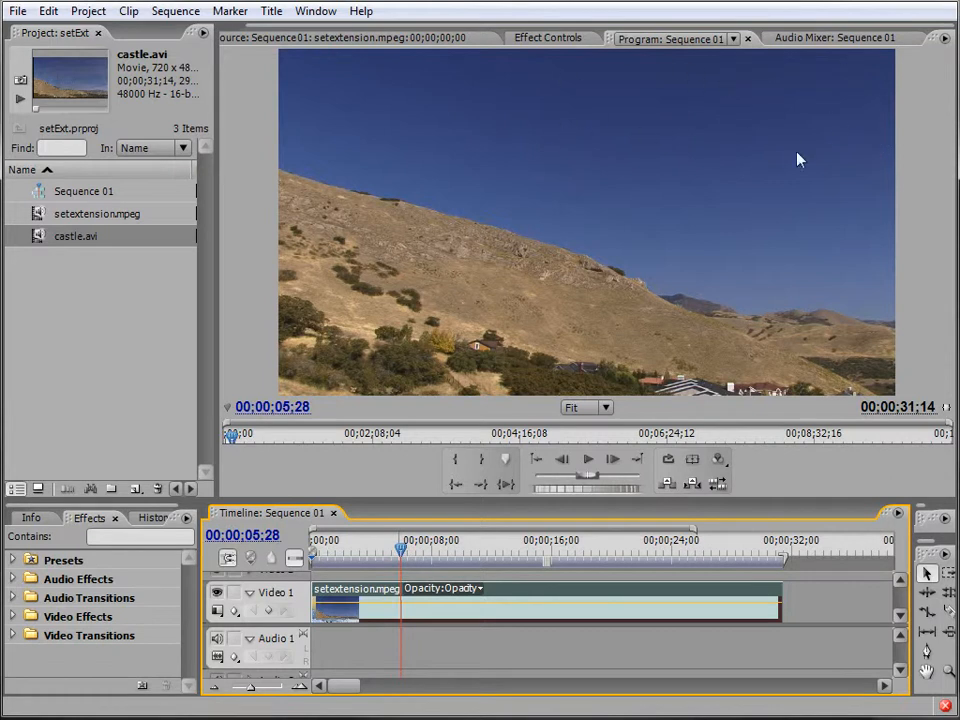
pyautogui.moveTo(400, 551); pyautogui.dragTo(576, 560)
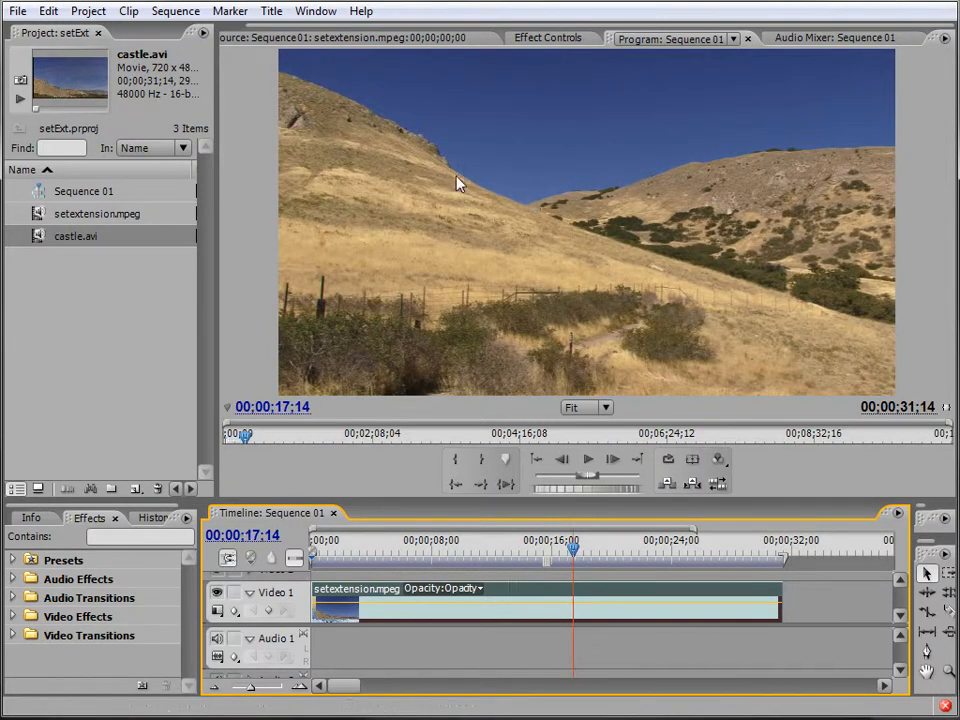
pyautogui.moveTo(574, 548); pyautogui.dragTo(758, 562)
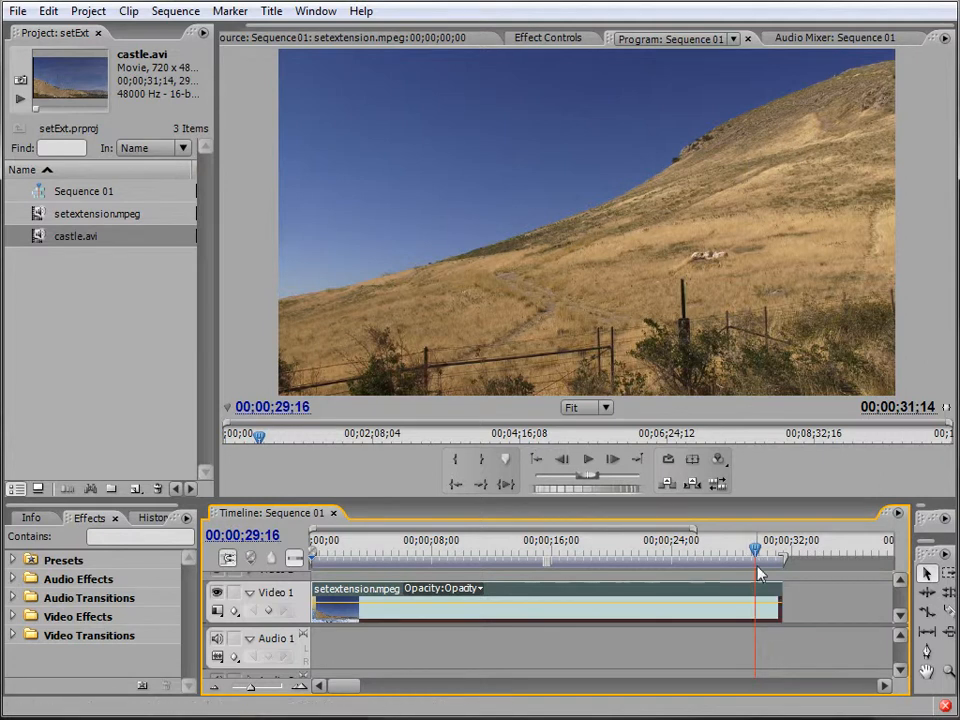
pyautogui.moveTo(756, 560); pyautogui.dragTo(314, 560)
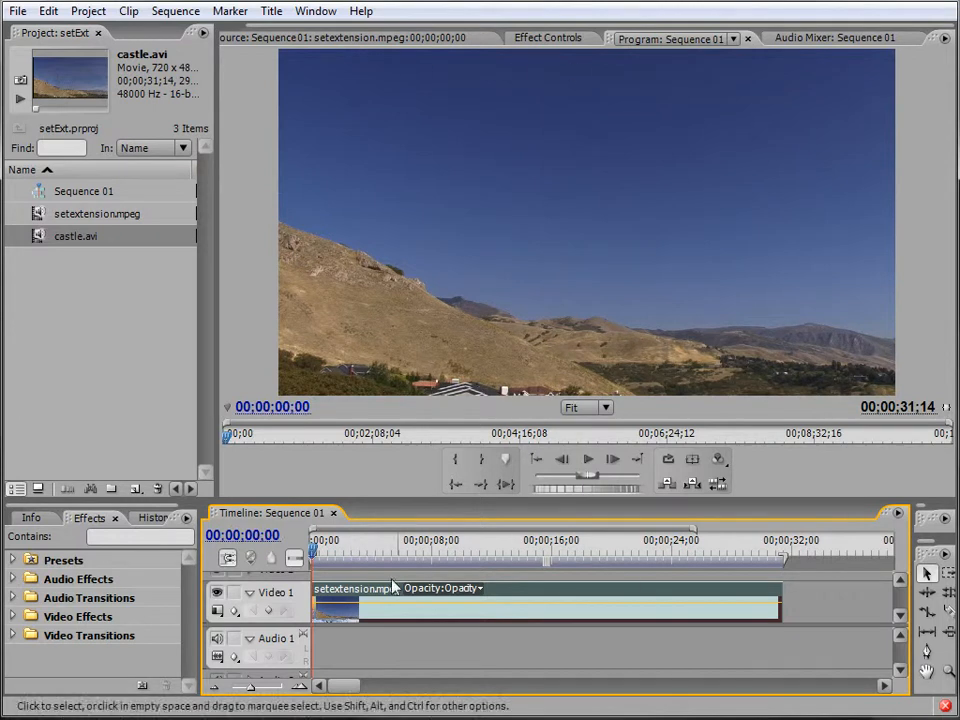
pyautogui.moveTo(316, 556); pyautogui.dragTo(591, 562)
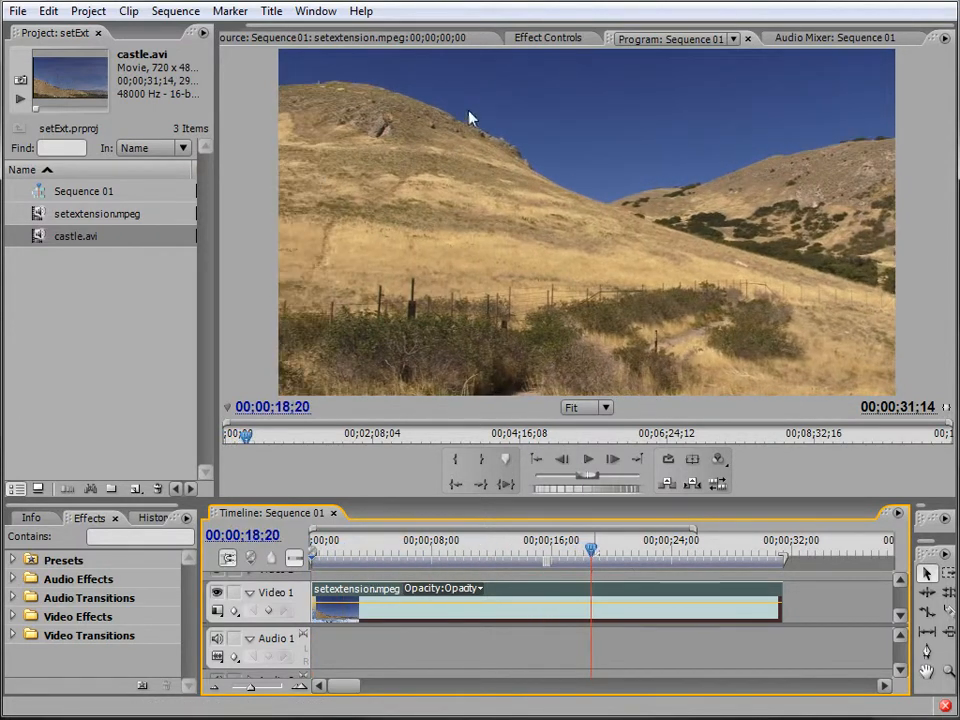
pyautogui.moveTo(594, 552); pyautogui.dragTo(354, 552)
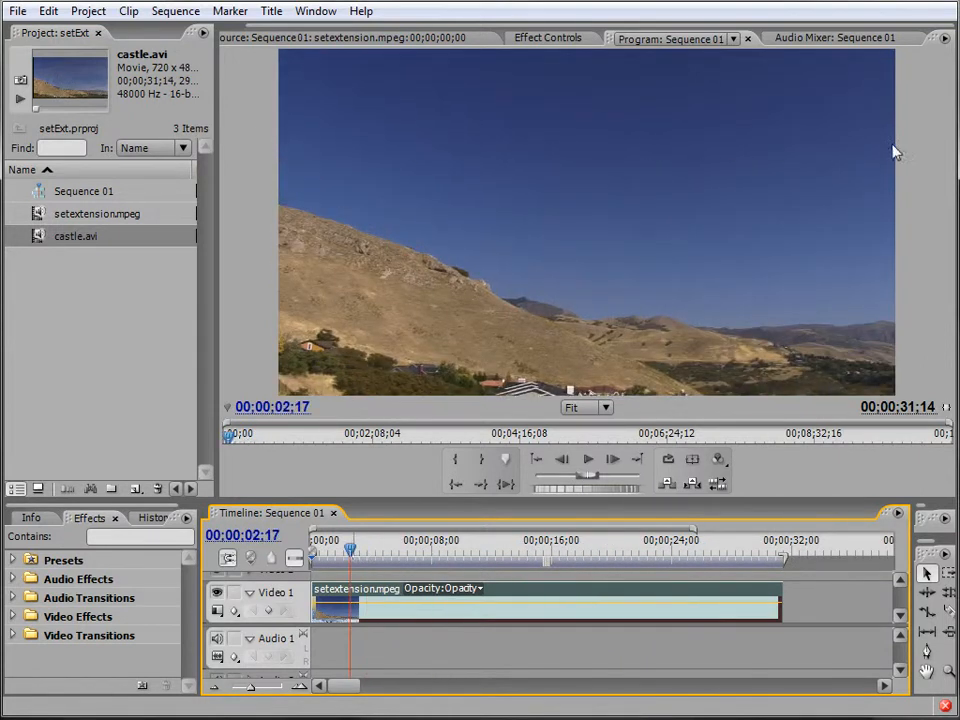
pyautogui.moveTo(330, 554); pyautogui.dragTo(511, 560)
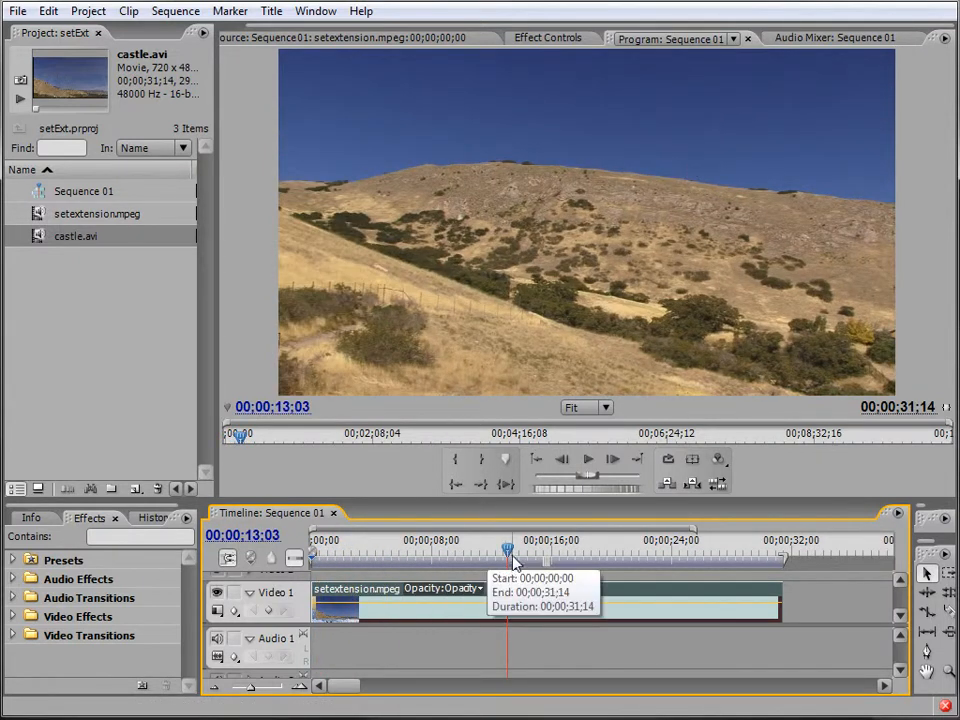
pyautogui.moveTo(508, 551); pyautogui.dragTo(601, 560)
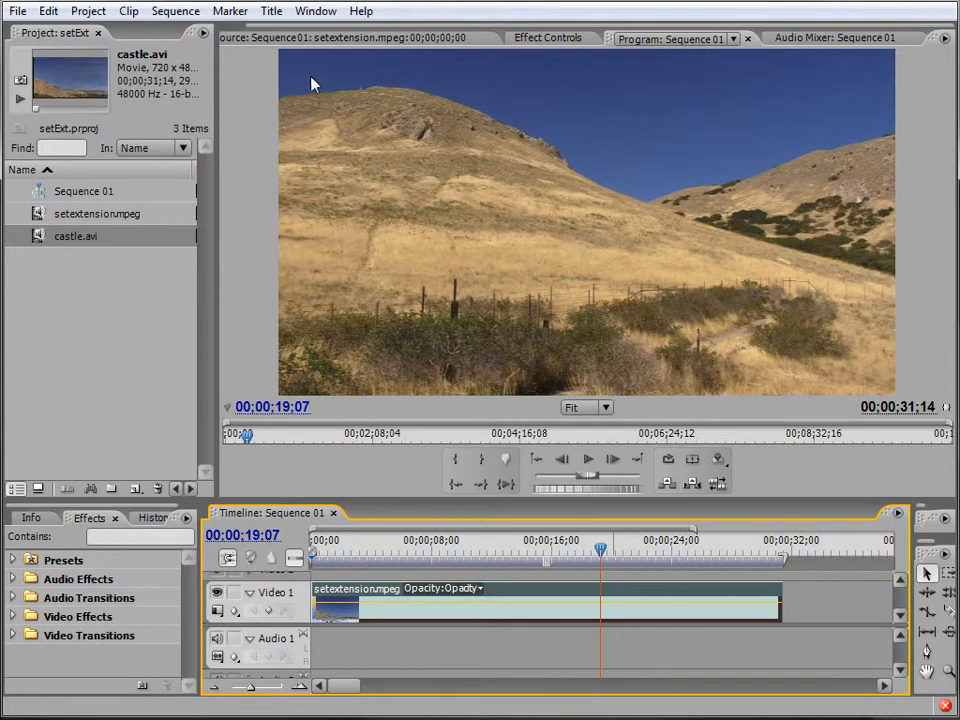
# Step: Export the sequence's first frame, at 00;00;00;00, as the still image frame1.tif in the castle folder
pyautogui.moveTo(600, 551); pyautogui.dragTo(312, 557)
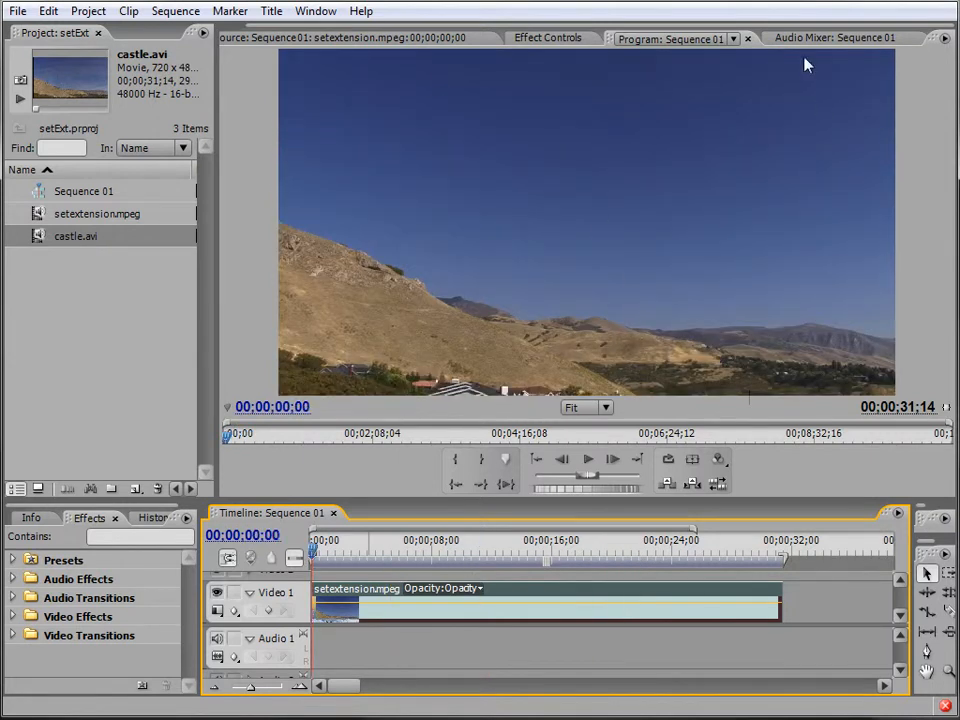
pyautogui.click(18, 11)
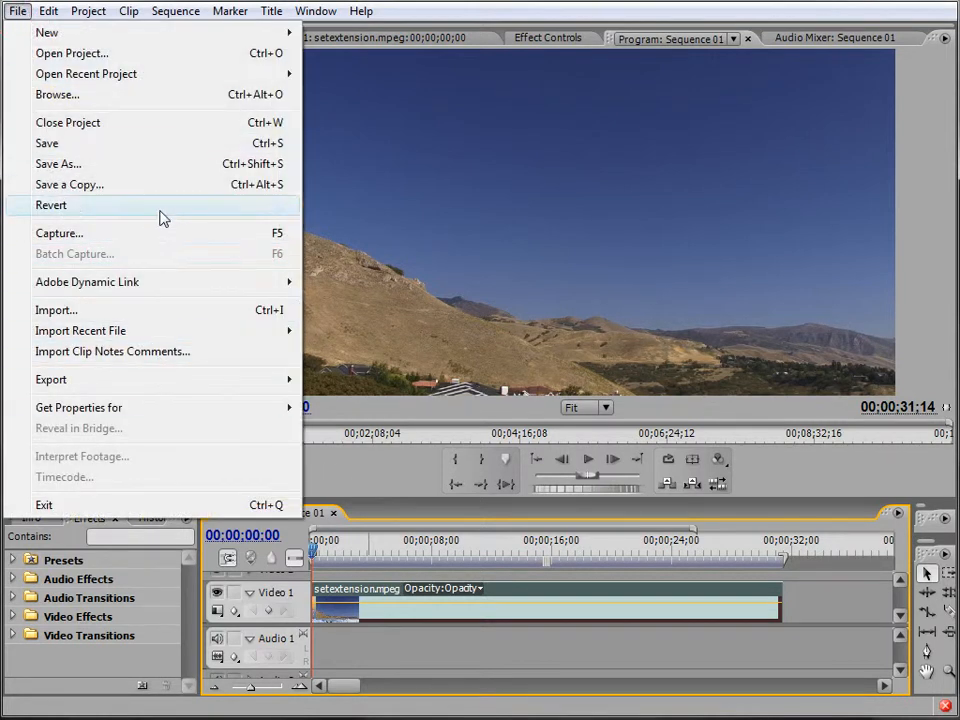
pyautogui.moveTo(154, 386)
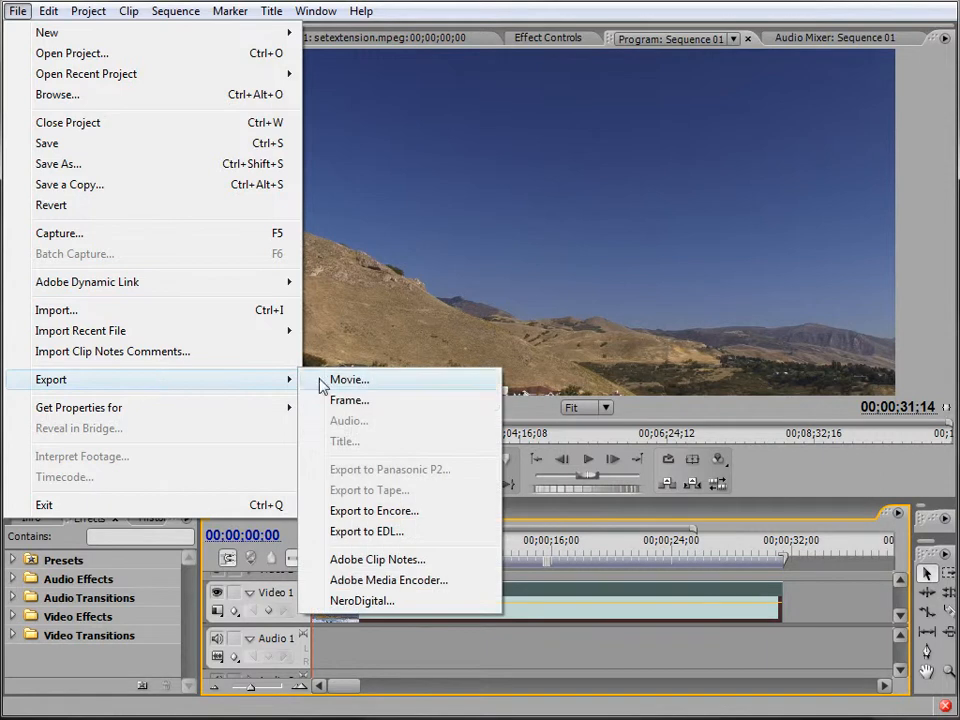
pyautogui.click(378, 400)
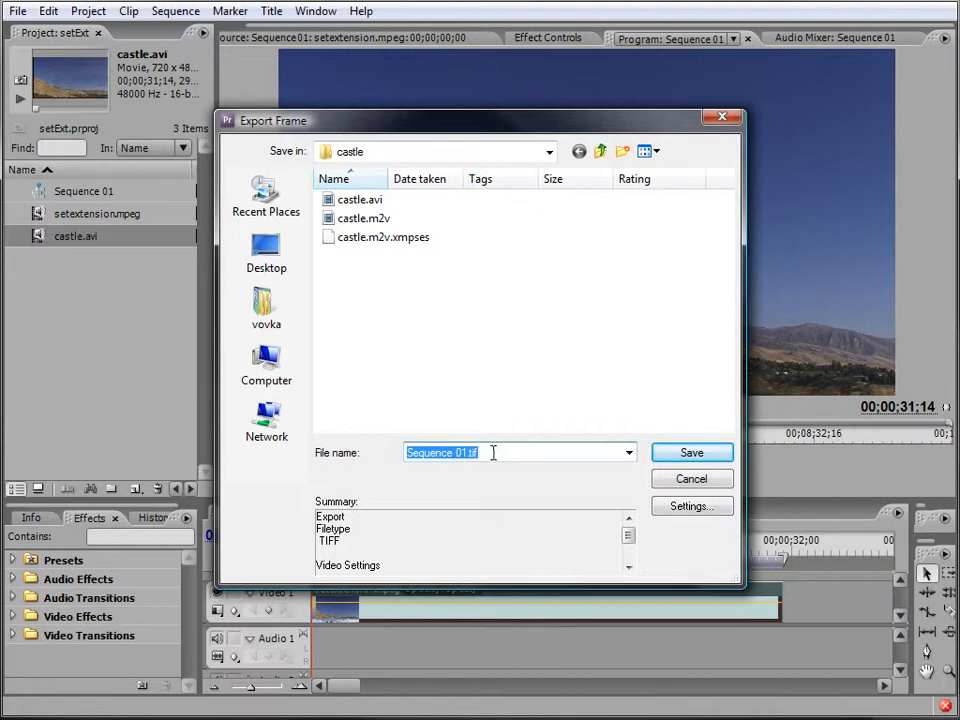
pyautogui.click(455, 451)
pyautogui.moveTo(466, 452); pyautogui.dragTo(250, 444)
pyautogui.write('frame')
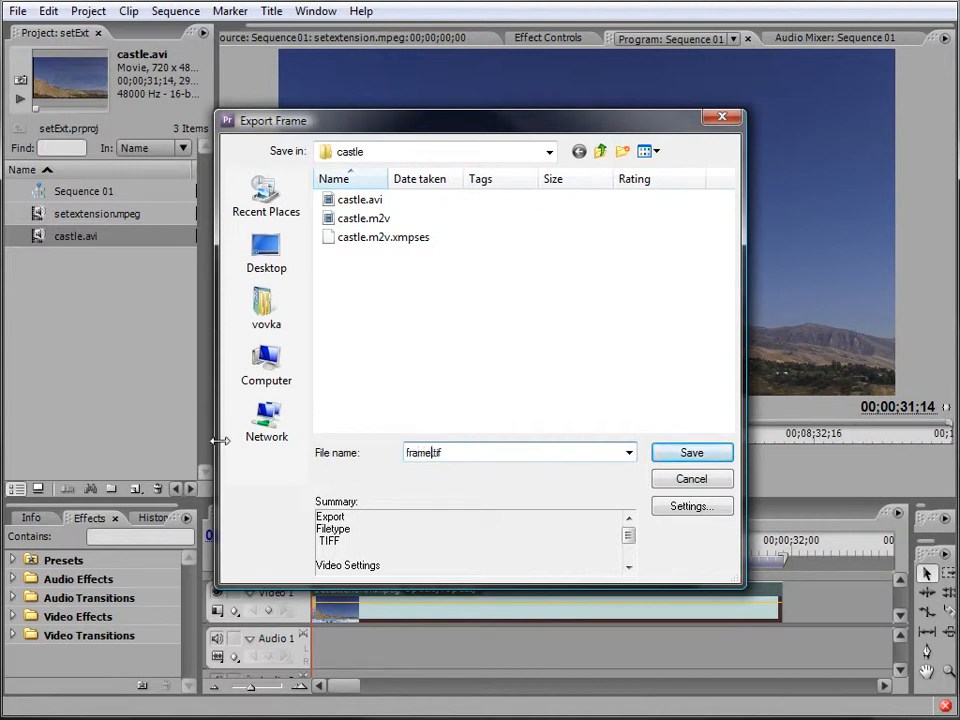
pyautogui.click(697, 455)
# Step: Export the mid-sequence frame at 00;00;17;09 as the still image frame2.tif in the castle folder
pyautogui.moveTo(418, 551); pyautogui.dragTo(572, 560)
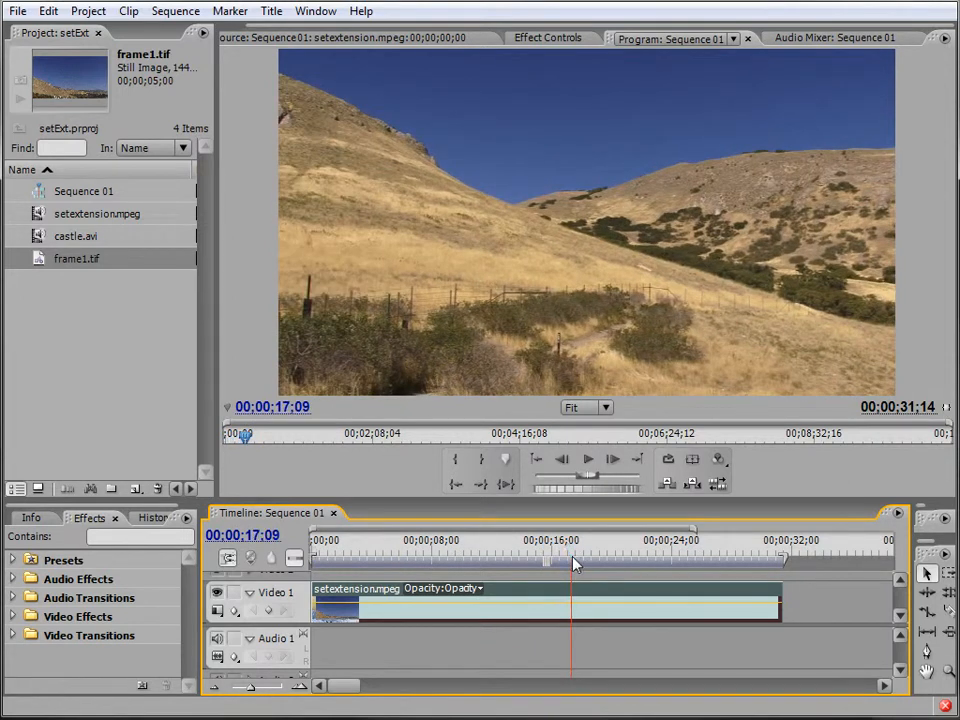
pyautogui.click(17, 11)
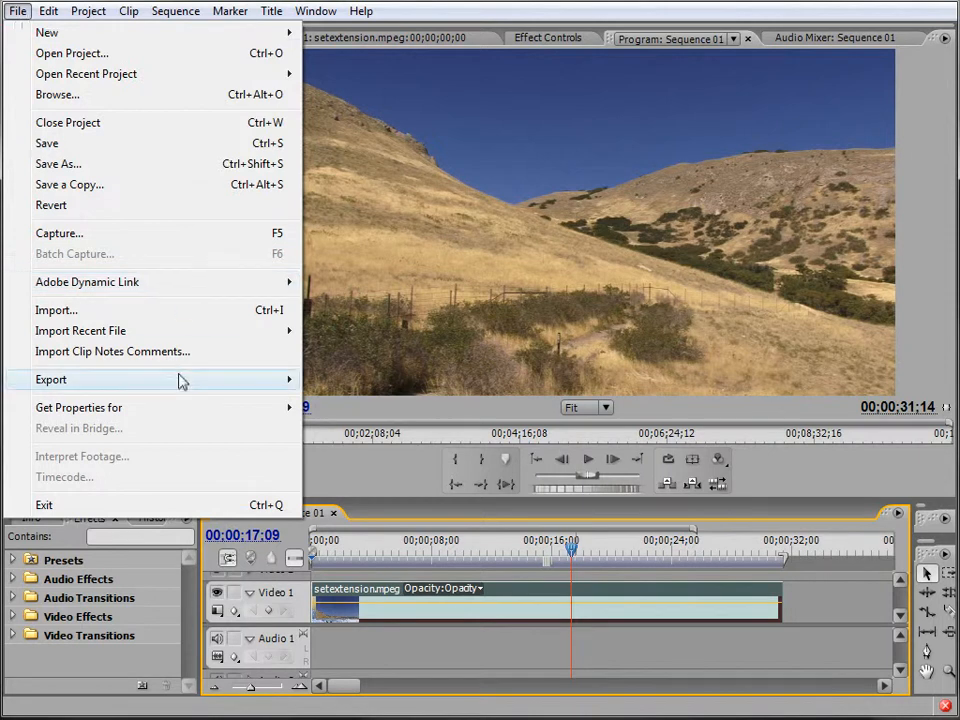
pyautogui.moveTo(289, 379)
pyautogui.click(392, 399)
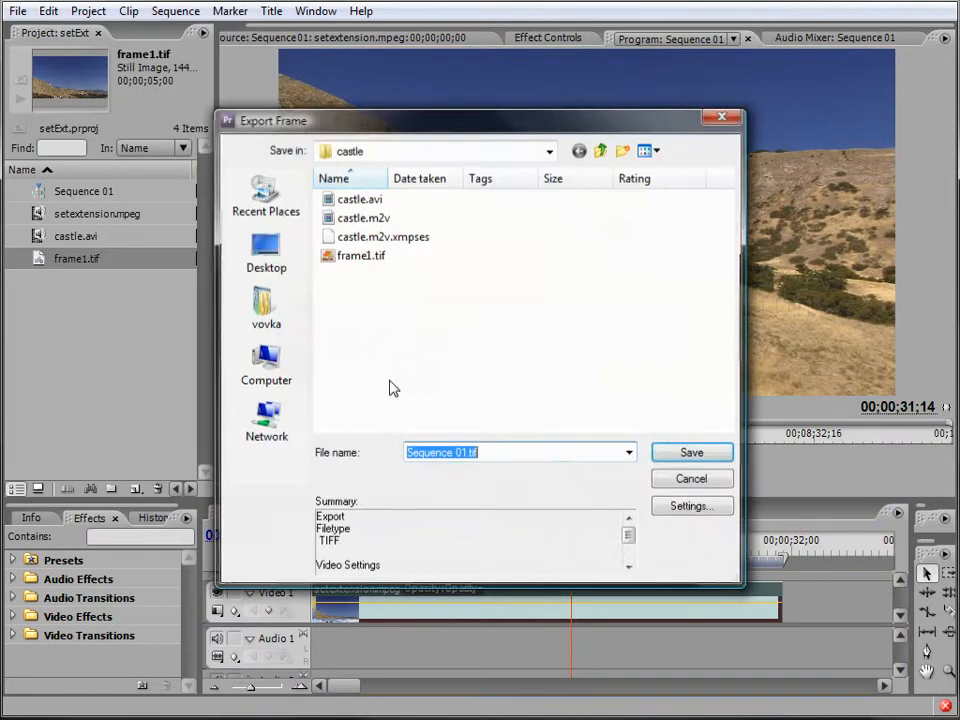
pyautogui.click(457, 453)
pyautogui.moveTo(464, 453); pyautogui.dragTo(205, 435)
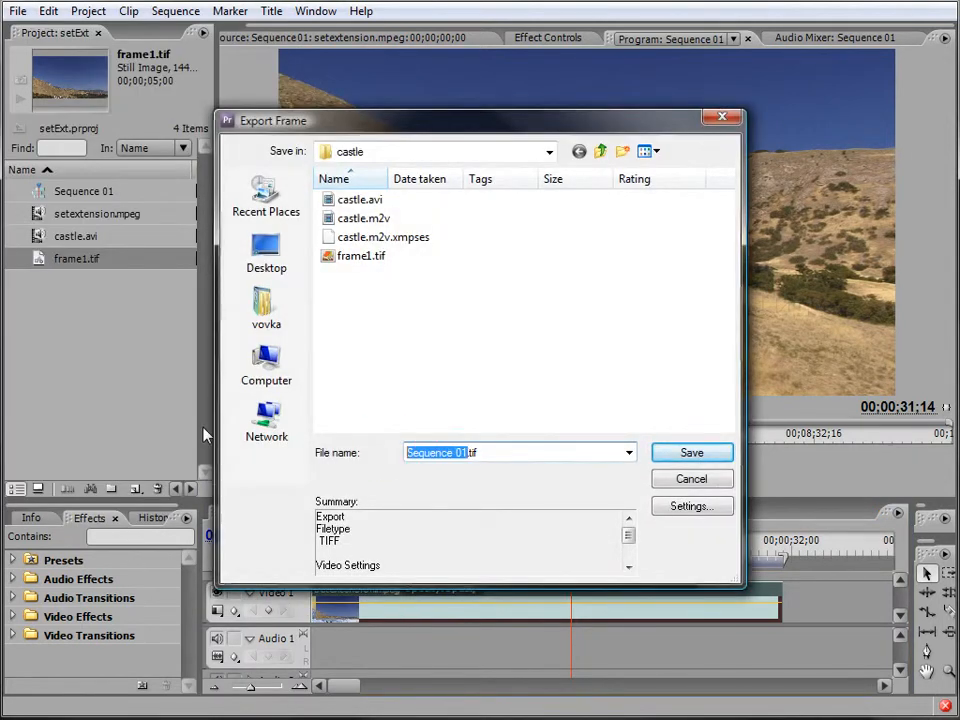
pyautogui.write('frame2')
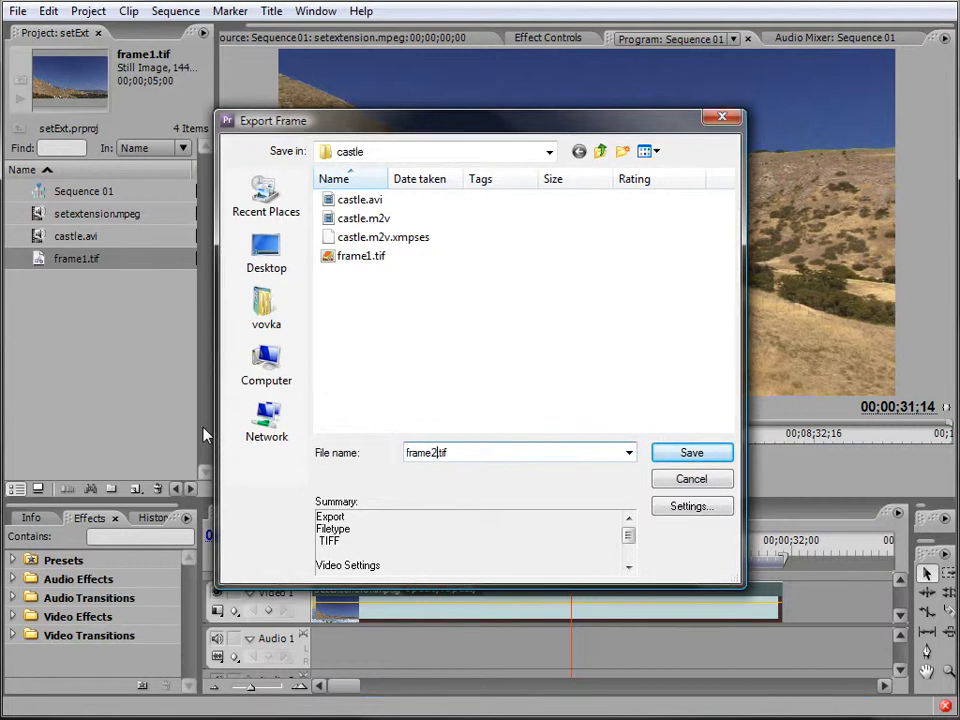
pyautogui.click(692, 455)
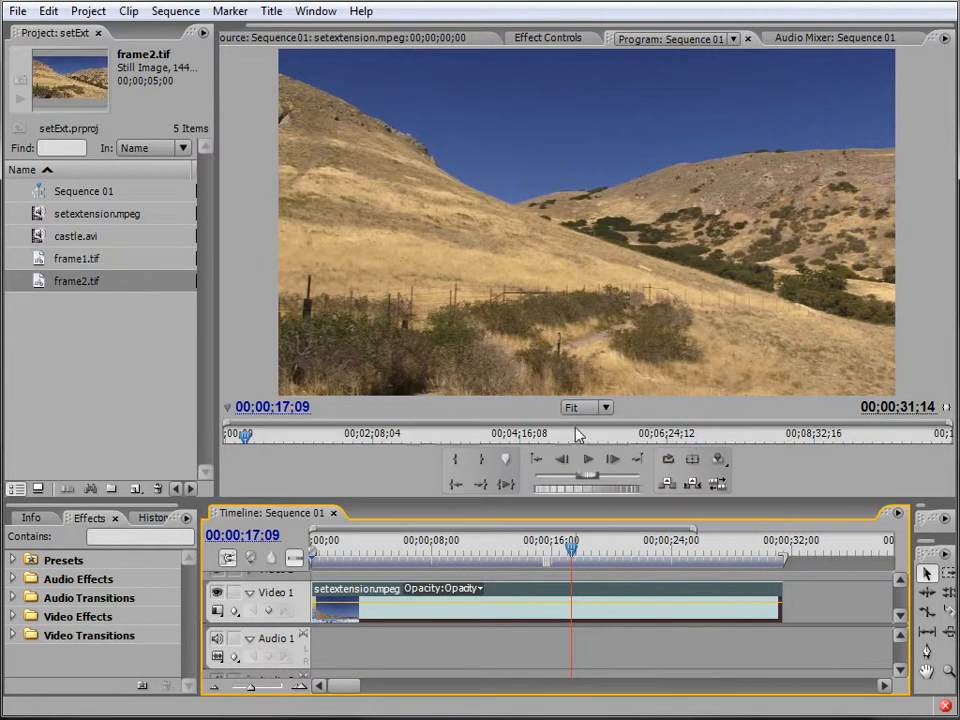
# Step: Export the frame near the end of the sequence, at 00;00;30;27, as frame3.tif in the castle folder
pyautogui.click(797, 555)
pyautogui.moveTo(795, 552); pyautogui.dragTo(775, 552)
pyautogui.click(18, 11)
pyautogui.moveTo(152, 382)
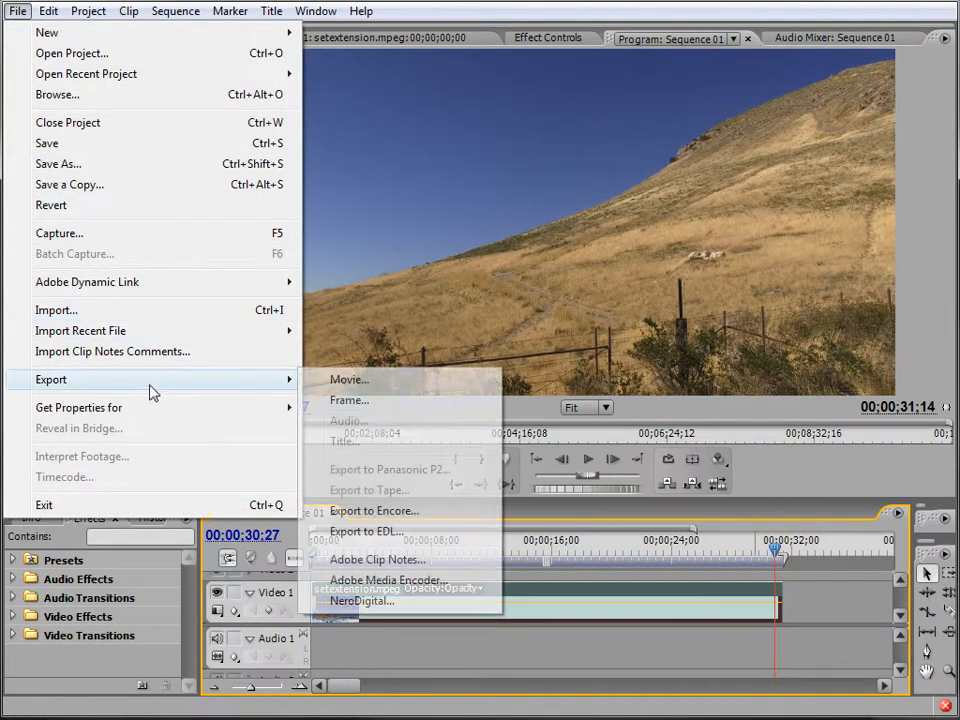
pyautogui.click(347, 399)
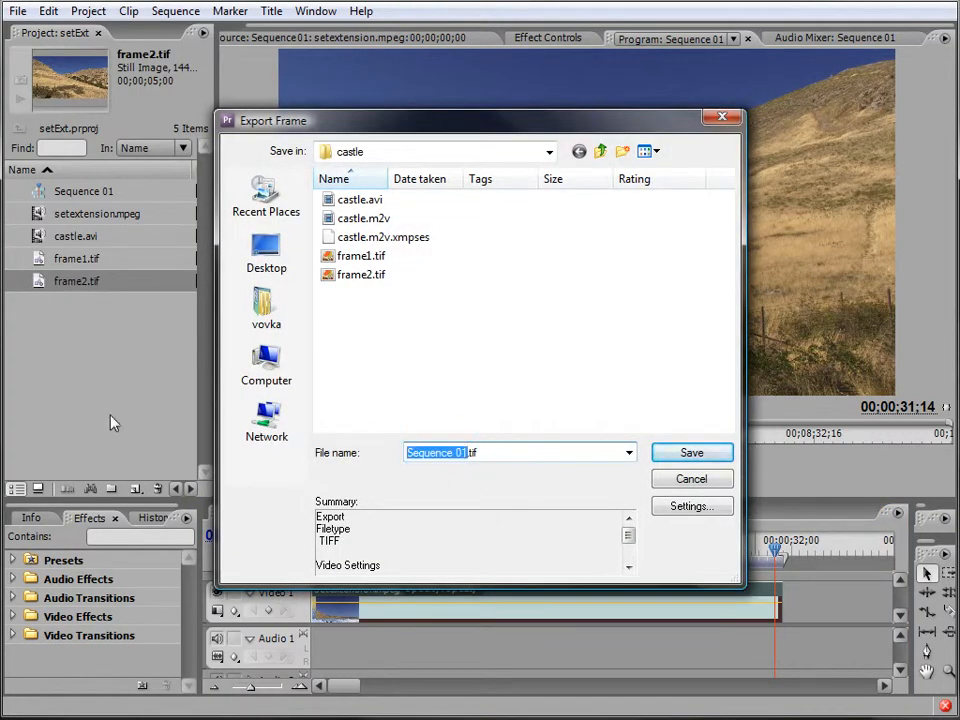
pyautogui.write('frame3')
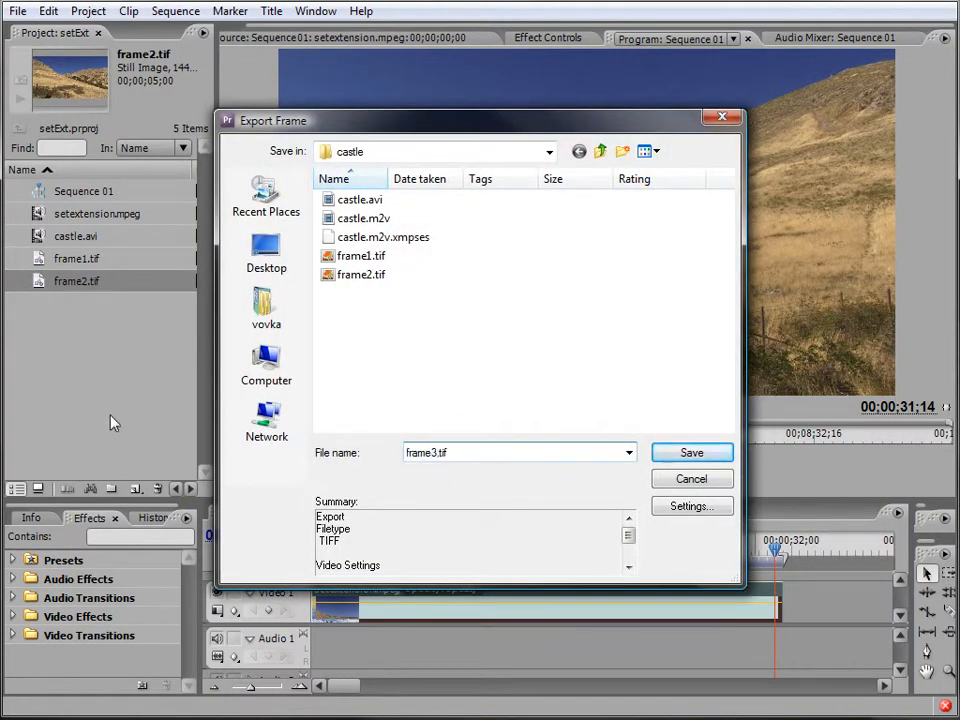
pyautogui.click(662, 452)
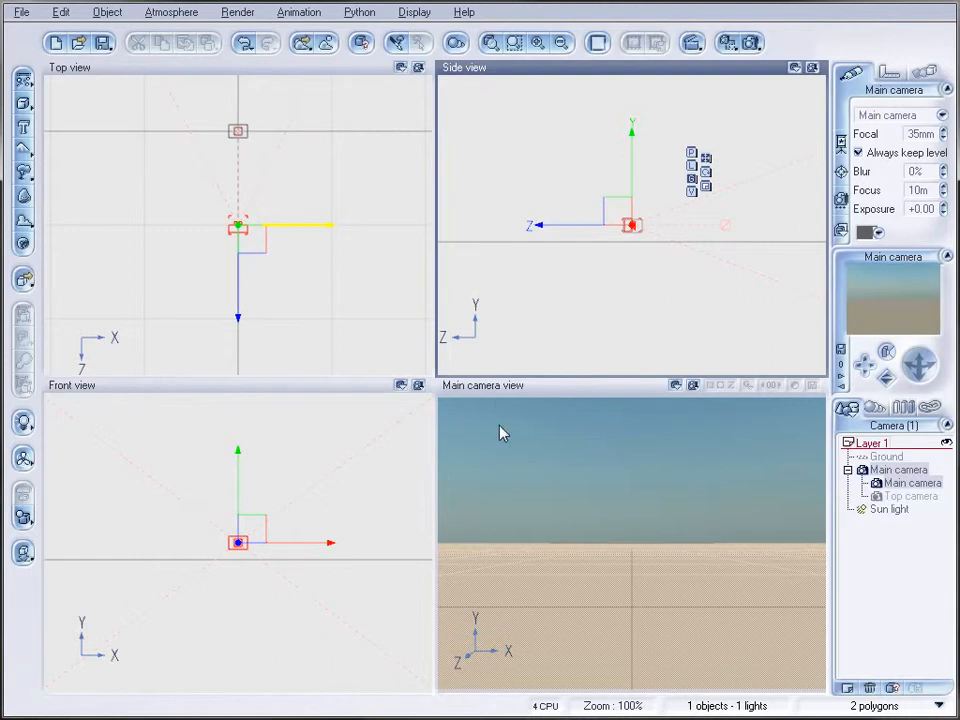
# Step: Enable a backdrop for the main camera and load frame1.tif from the castle folder as a single image, not a sequence
pyautogui.rightClick(880, 487)
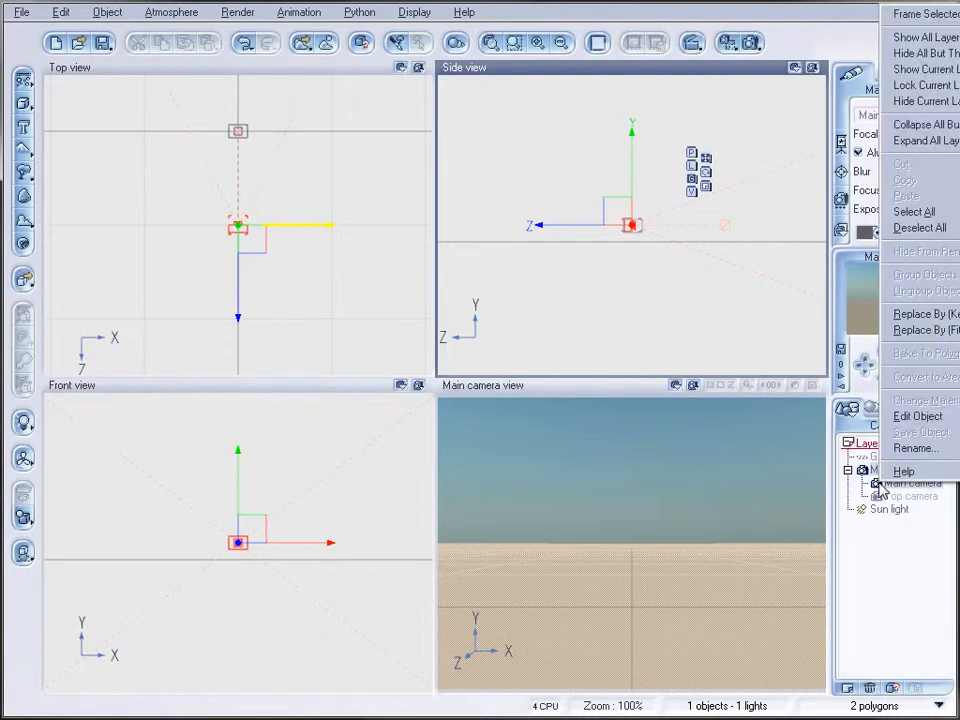
pyautogui.click(915, 416)
pyautogui.click(638, 557)
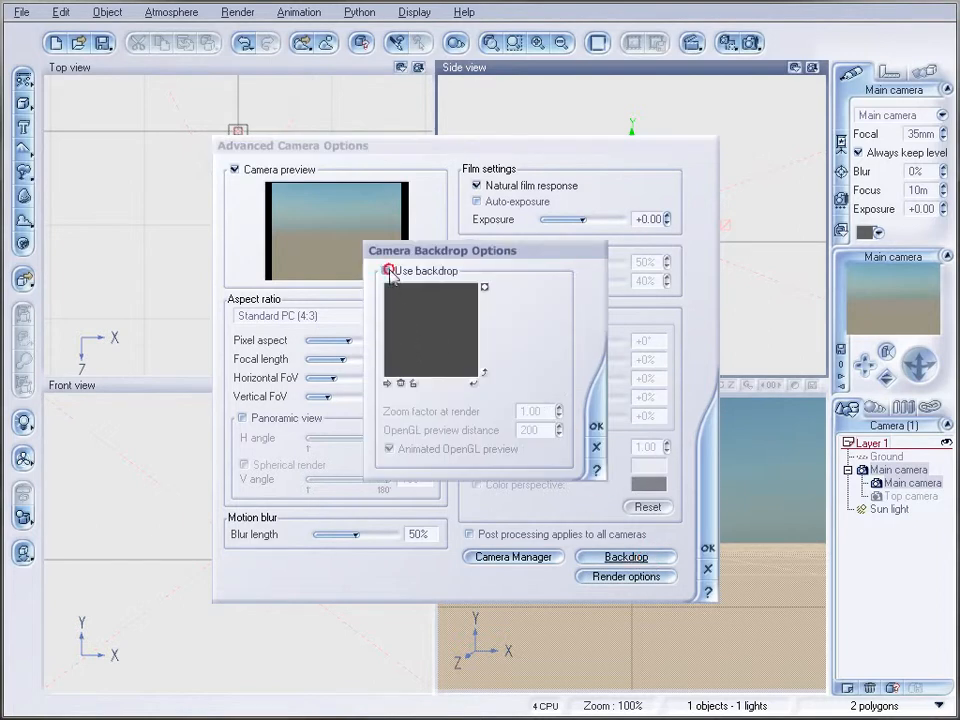
pyautogui.click(386, 271)
pyautogui.click(387, 384)
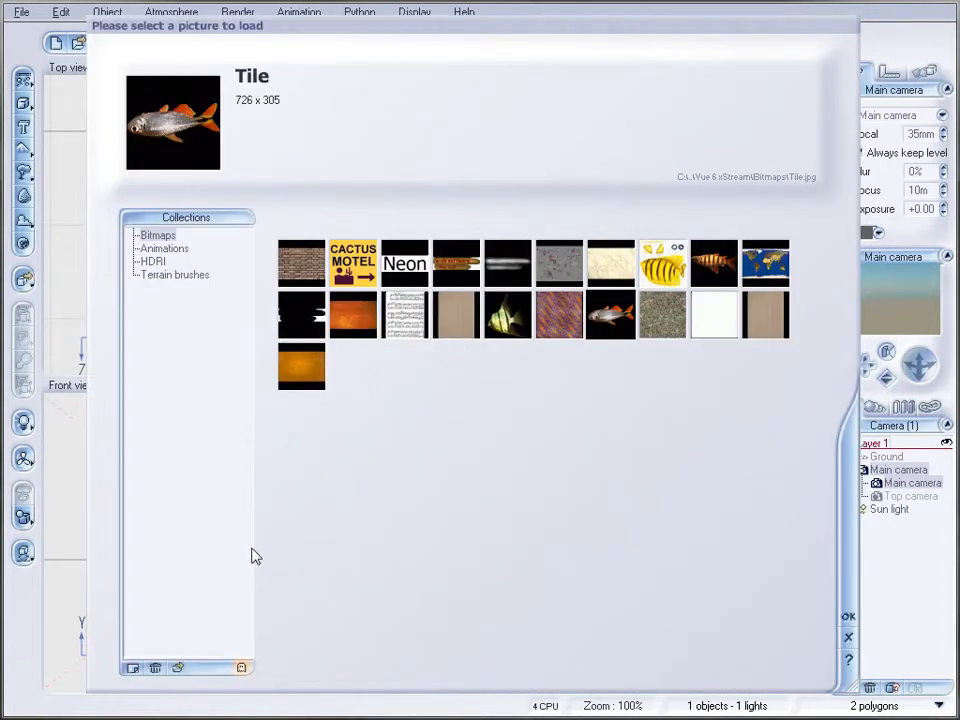
pyautogui.click(178, 667)
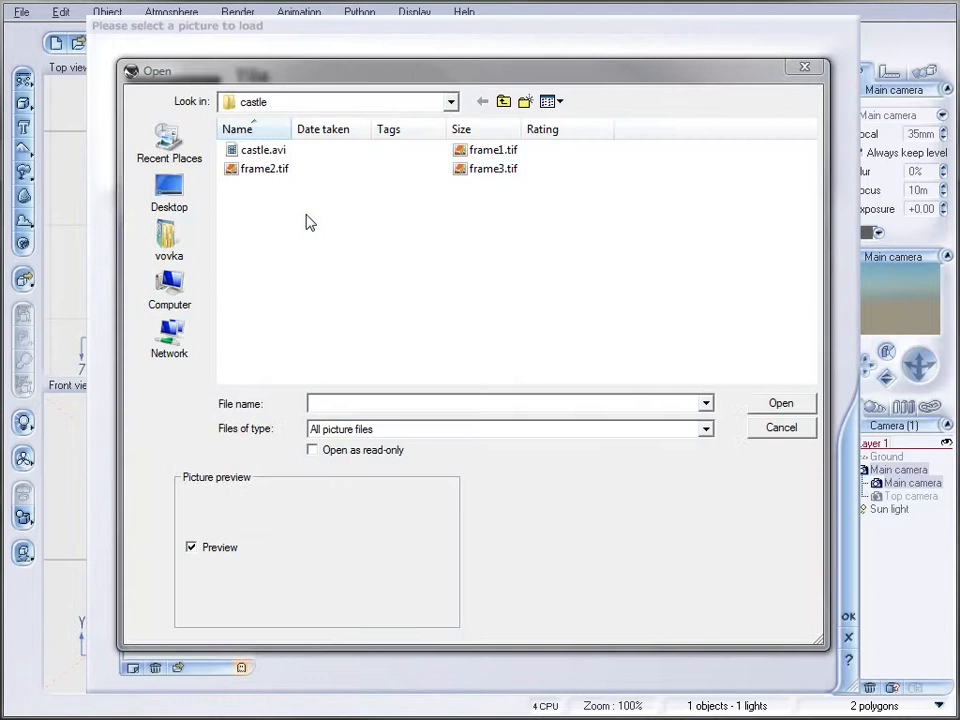
pyautogui.click(489, 151)
pyautogui.click(776, 402)
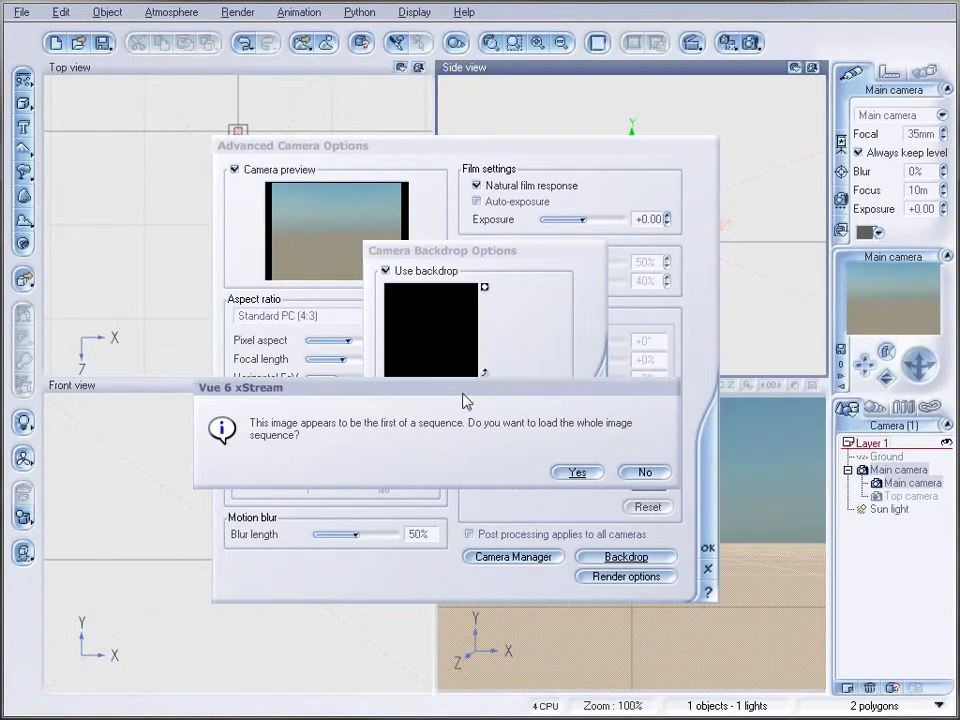
pyautogui.click(648, 470)
pyautogui.click(595, 428)
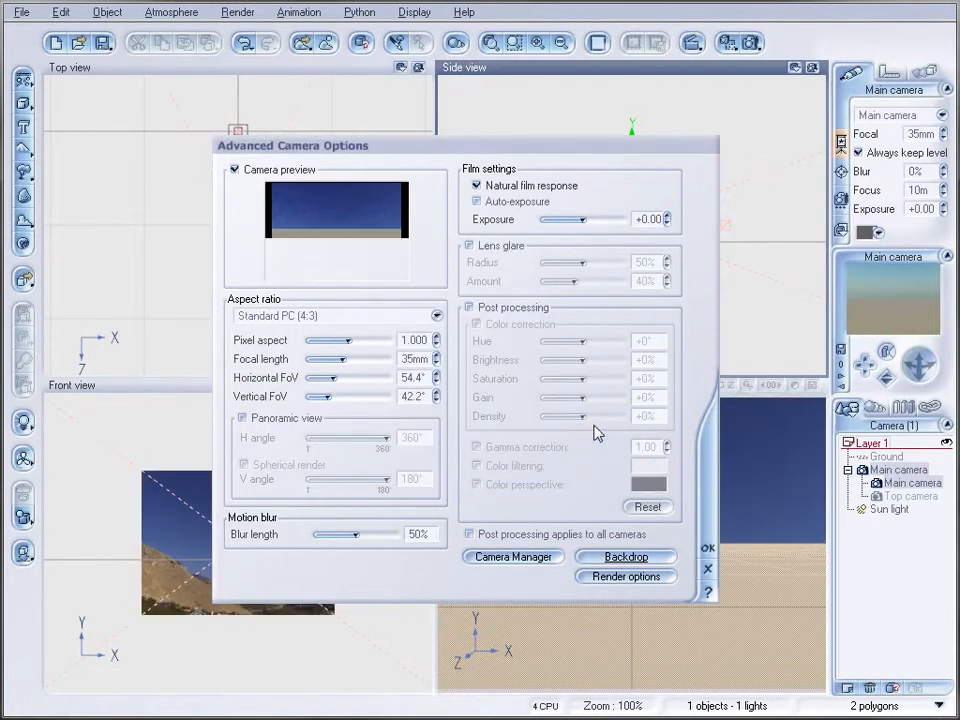
pyautogui.click(706, 548)
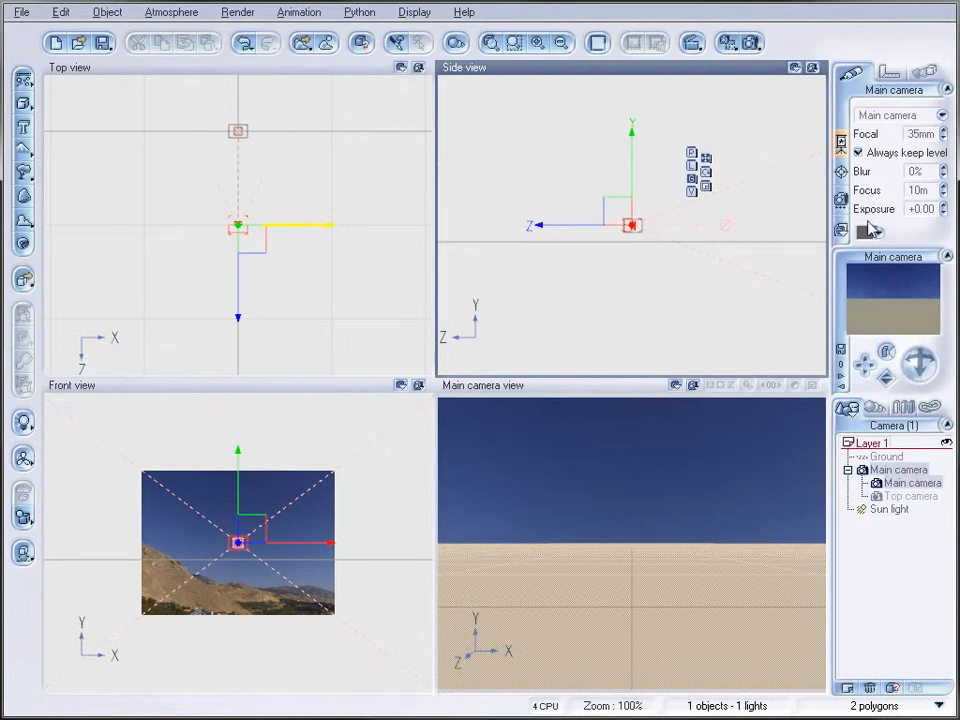
# Step: Rotate the main camera upward and slightly sideways until the ground plane drops out of its view
pyautogui.moveTo(916, 360)
pyautogui.mouseDown()
pyautogui.moveTo(916, 378)
pyautogui.moveTo(914, 348)
pyautogui.mouseUp()
pyautogui.moveTo(682, 305); pyautogui.dragTo(606, 342, button='right')
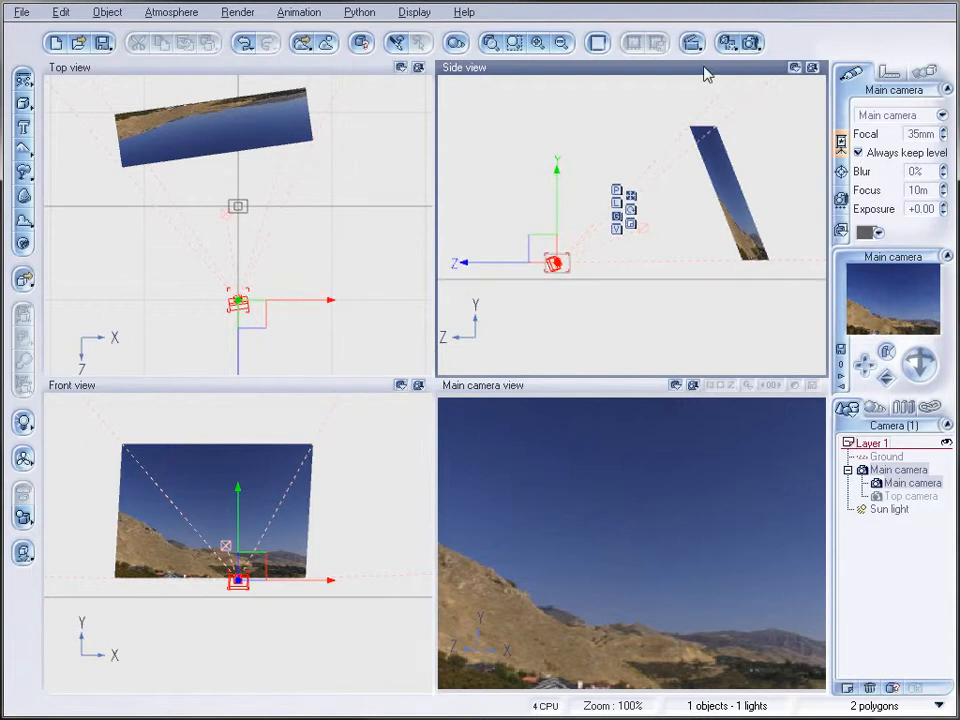
# Step: Set the render picture's aspect ratio to Widescreen (16:10)
pyautogui.click(752, 43)
pyautogui.click(660, 139)
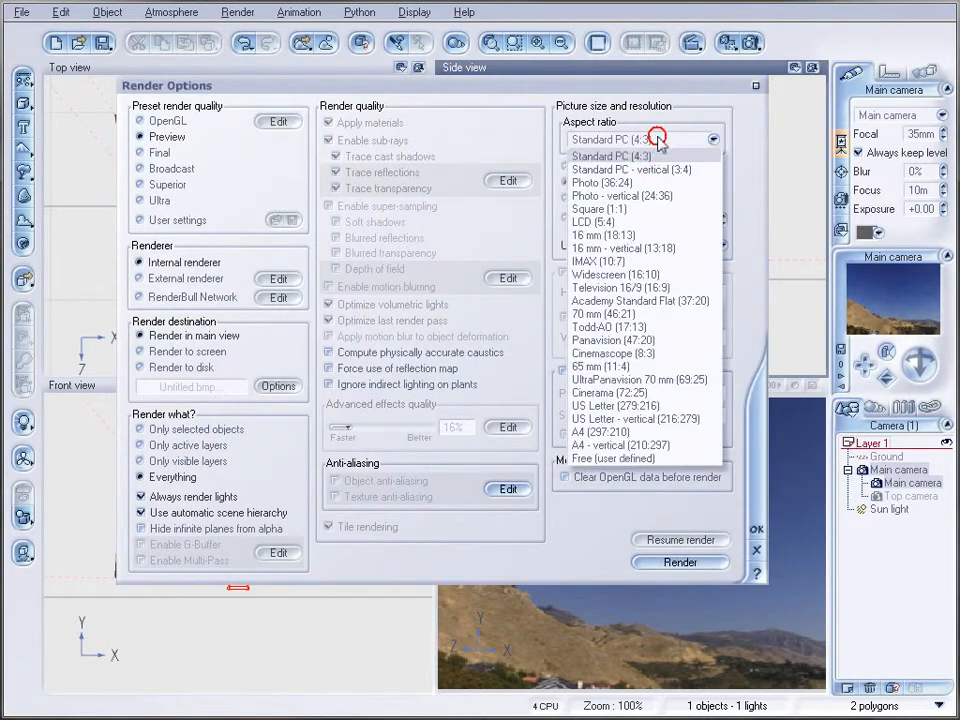
pyautogui.click(672, 274)
pyautogui.click(752, 530)
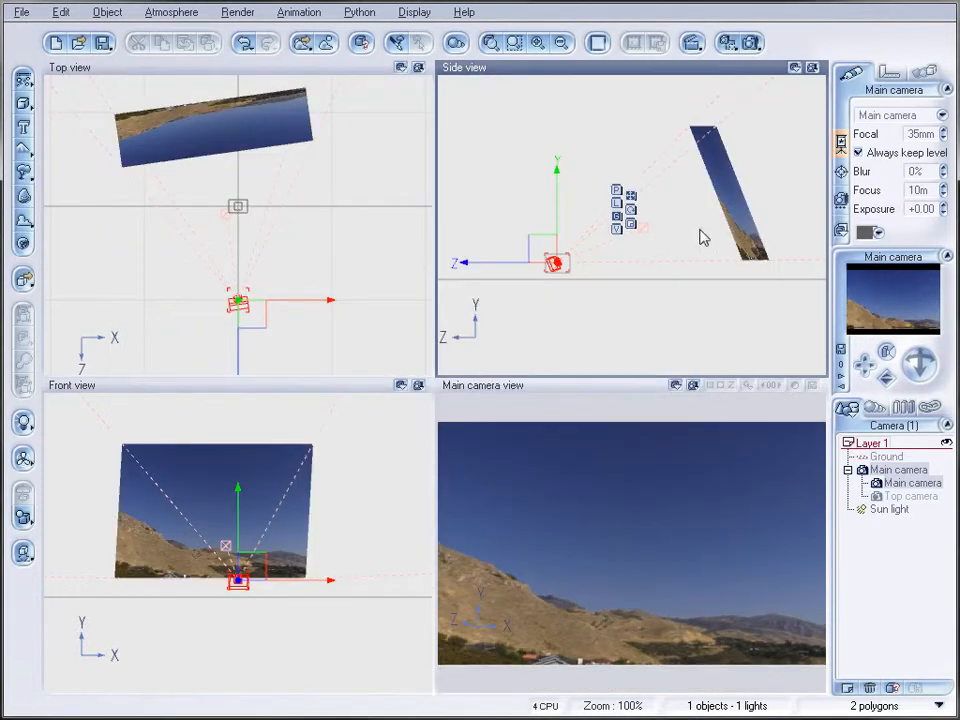
pyautogui.moveTo(697, 270); pyautogui.dragTo(658, 284, button='right')
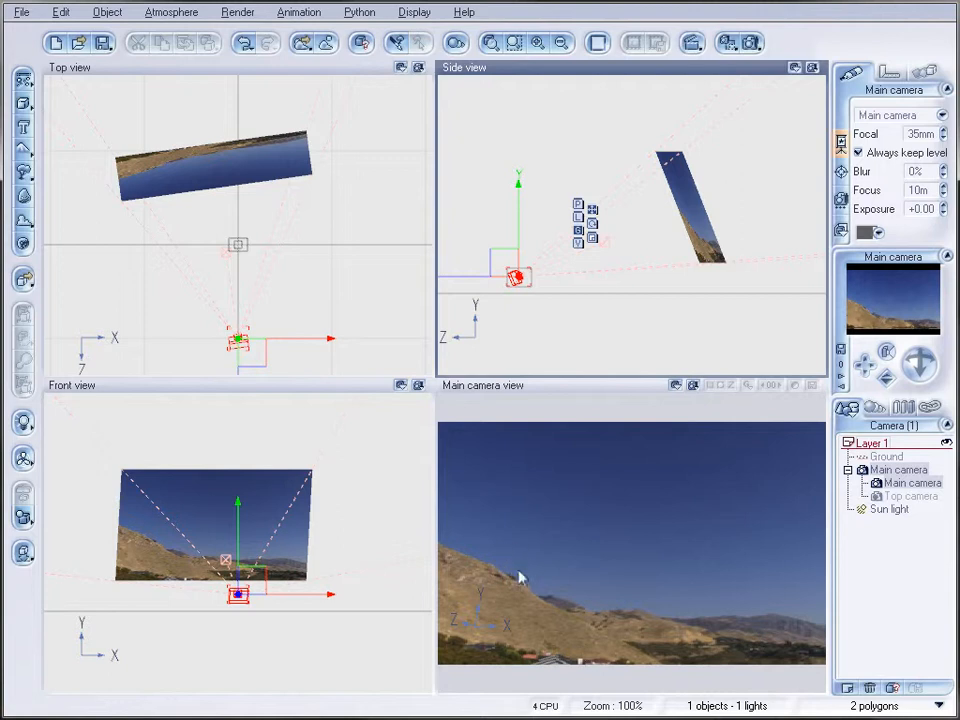
# Step: Load the HouseGoth.vob object from the HouseGoth folder in the Midivil collection into the scene
pyautogui.click(21, 13)
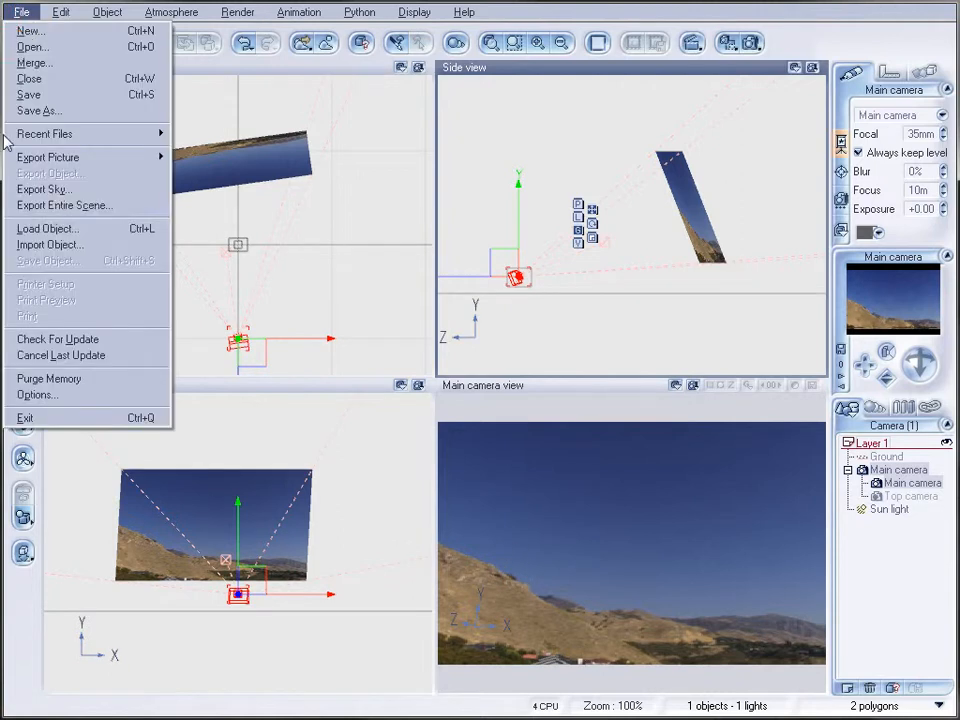
pyautogui.click(46, 229)
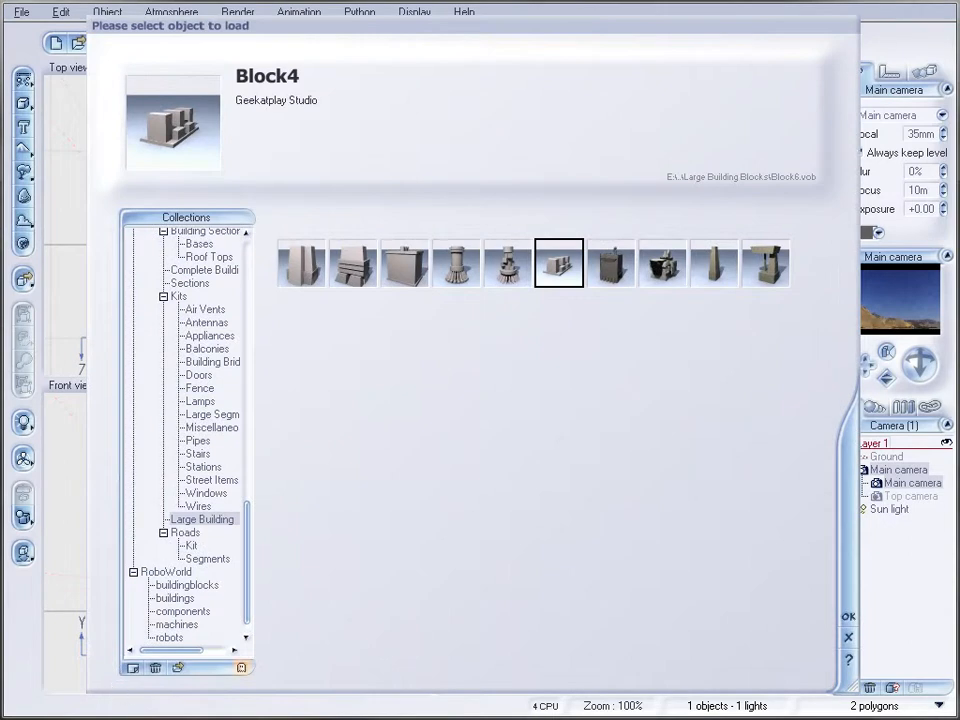
pyautogui.click(178, 667)
pyautogui.click(504, 103)
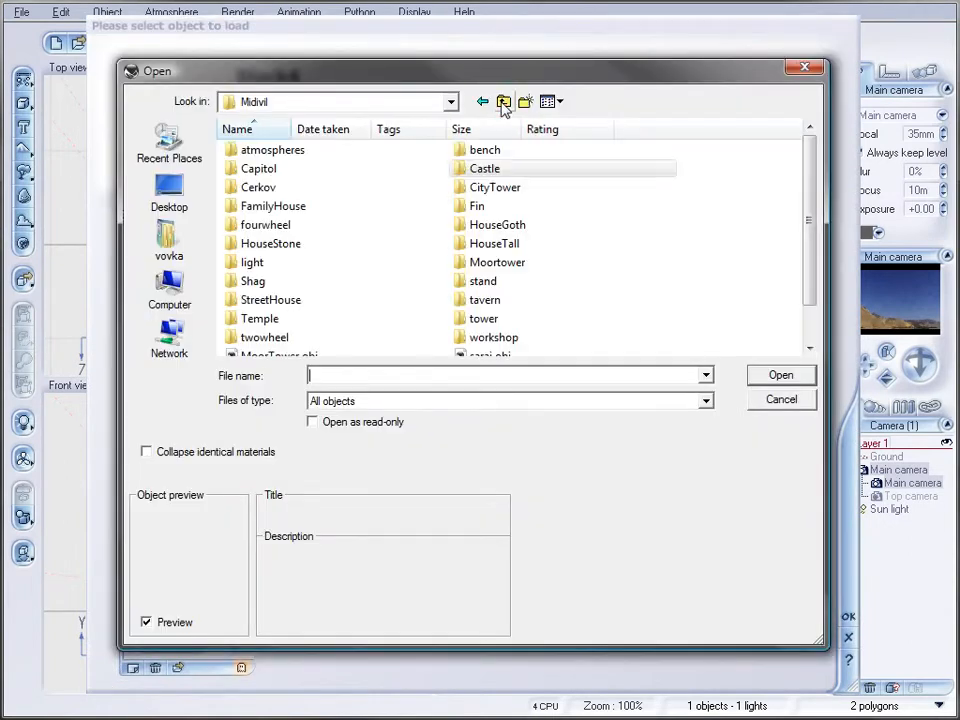
pyautogui.doubleClick(289, 244)
pyautogui.click(283, 154)
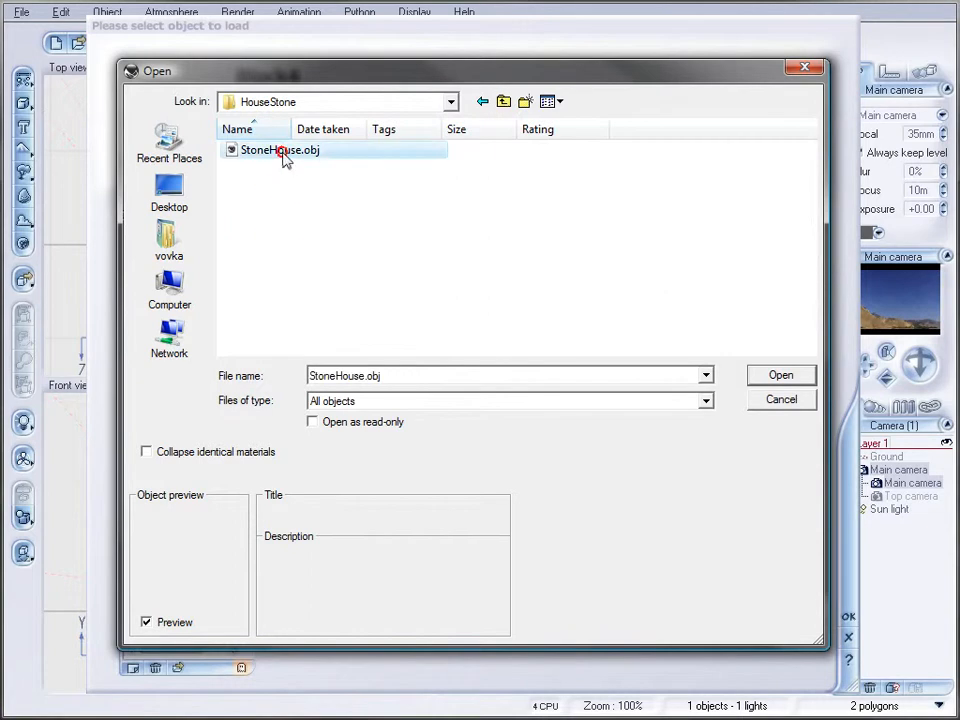
pyautogui.click(503, 102)
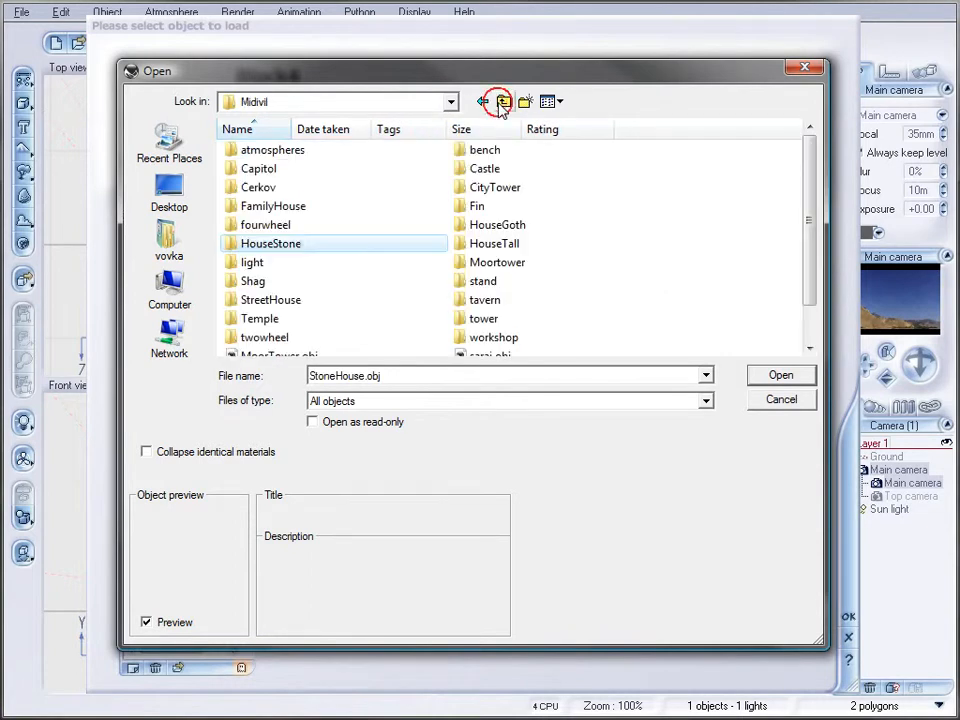
pyautogui.doubleClick(510, 225)
pyautogui.click(288, 152)
pyautogui.click(756, 378)
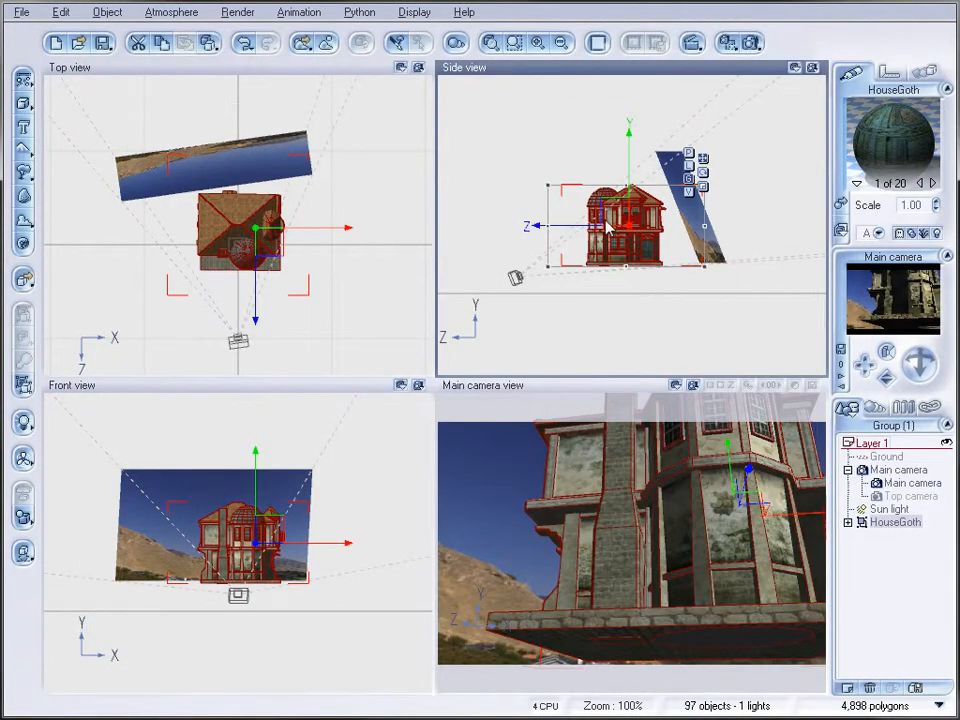
# Step: Scale down the gothic house and position it behind the backdrop at ground level, with its dome at the camera frame's lower edge
pyautogui.moveTo(548, 188); pyautogui.dragTo(648, 269)
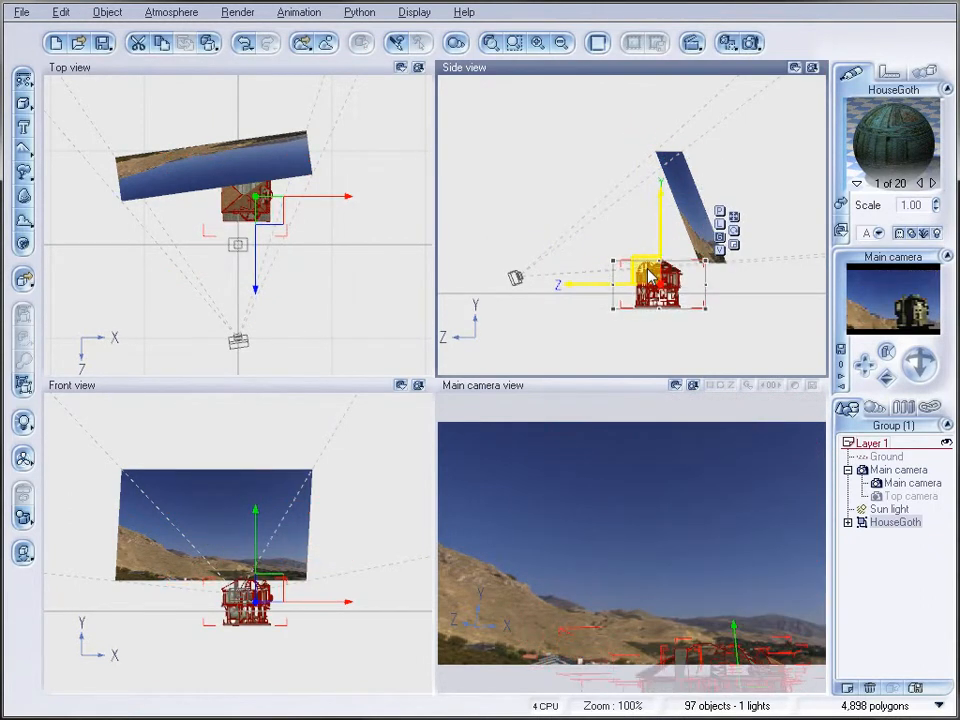
pyautogui.moveTo(276, 220); pyautogui.dragTo(229, 220)
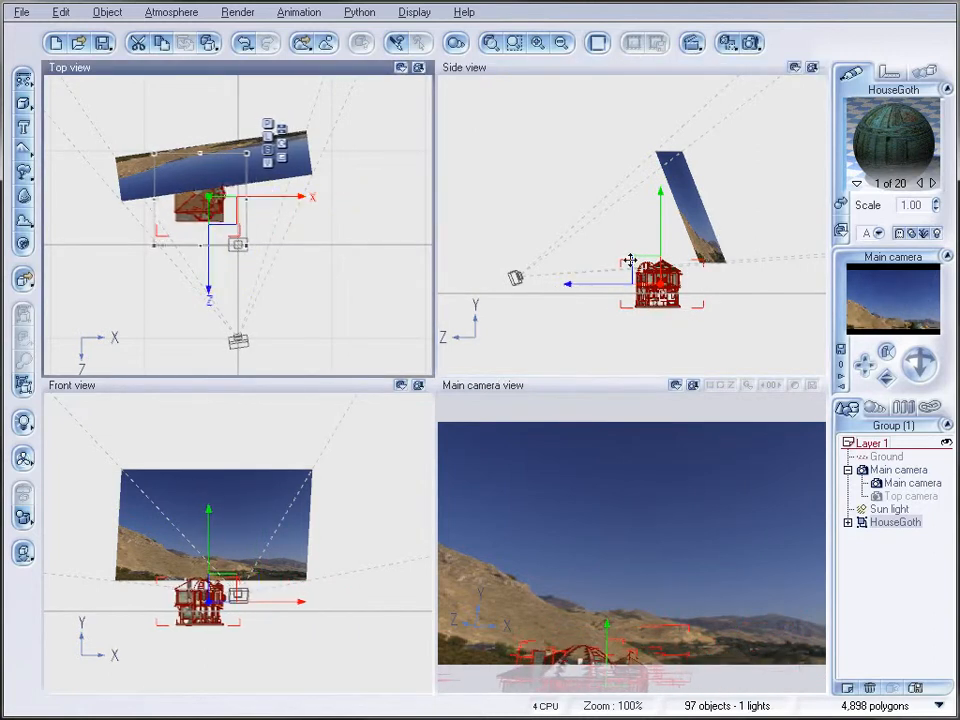
pyautogui.moveTo(652, 280)
pyautogui.mouseDown()
pyautogui.moveTo(640, 285)
pyautogui.moveTo(641, 270)
pyautogui.mouseUp()
pyautogui.moveTo(228, 212); pyautogui.dragTo(210, 173)
pyautogui.click(680, 276)
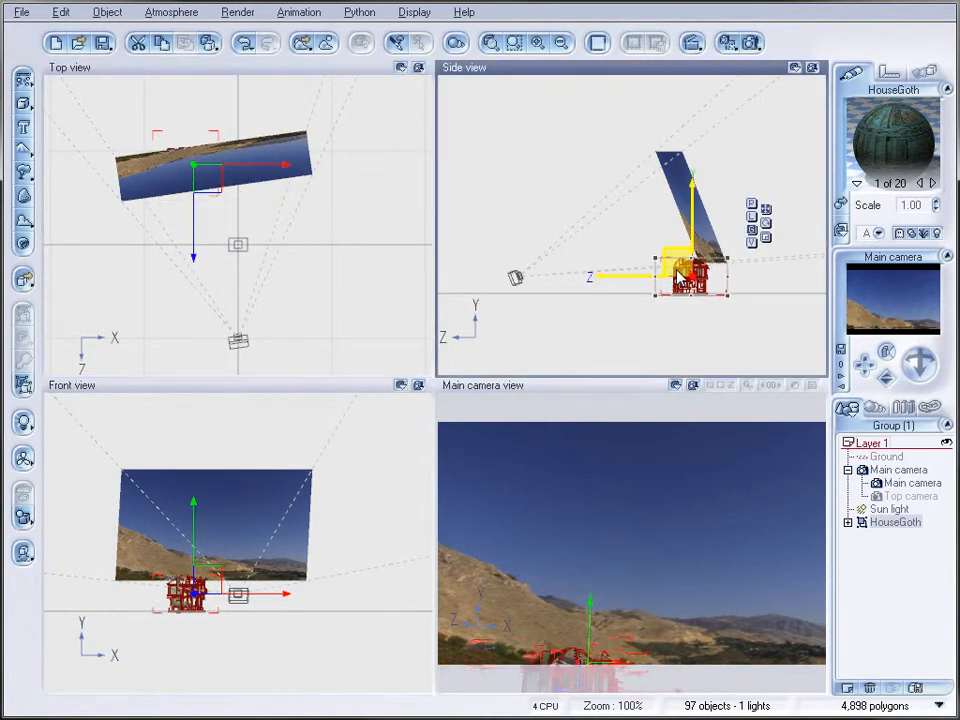
pyautogui.moveTo(678, 270); pyautogui.dragTo(678, 272)
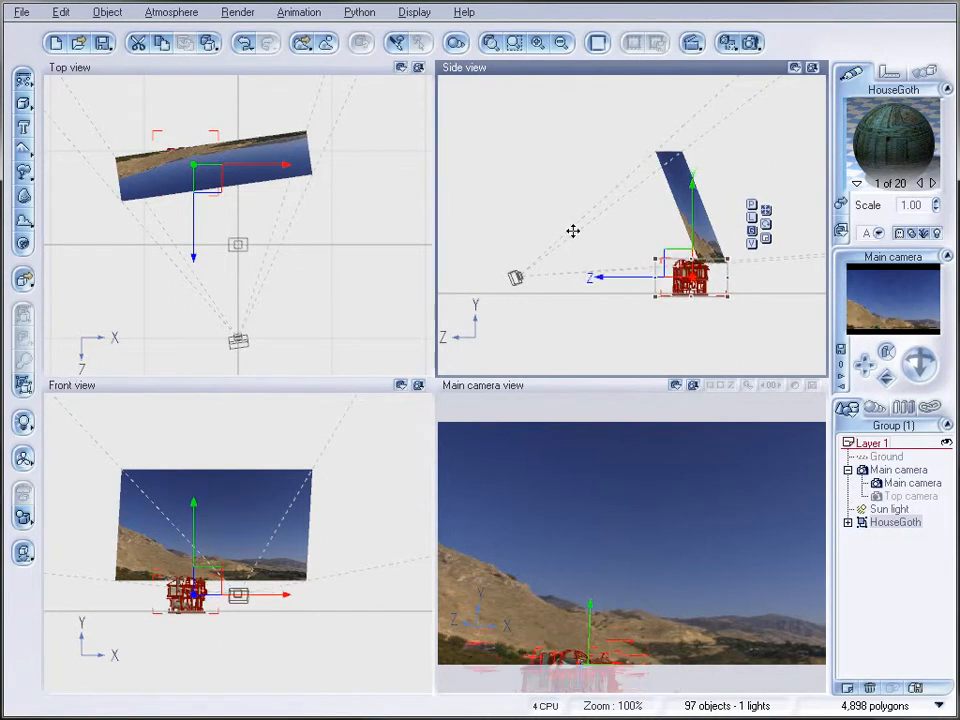
# Step: Load the Streethouse.vob object from the StreetHouse folder in the Midivil collection
pyautogui.click(21, 13)
pyautogui.click(111, 229)
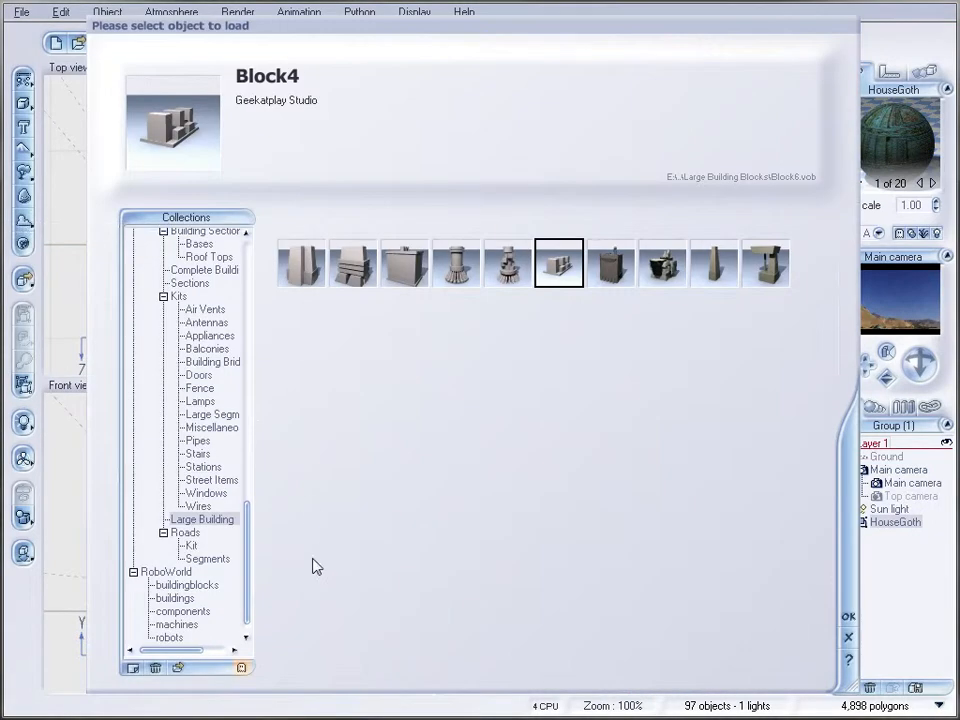
pyautogui.click(178, 665)
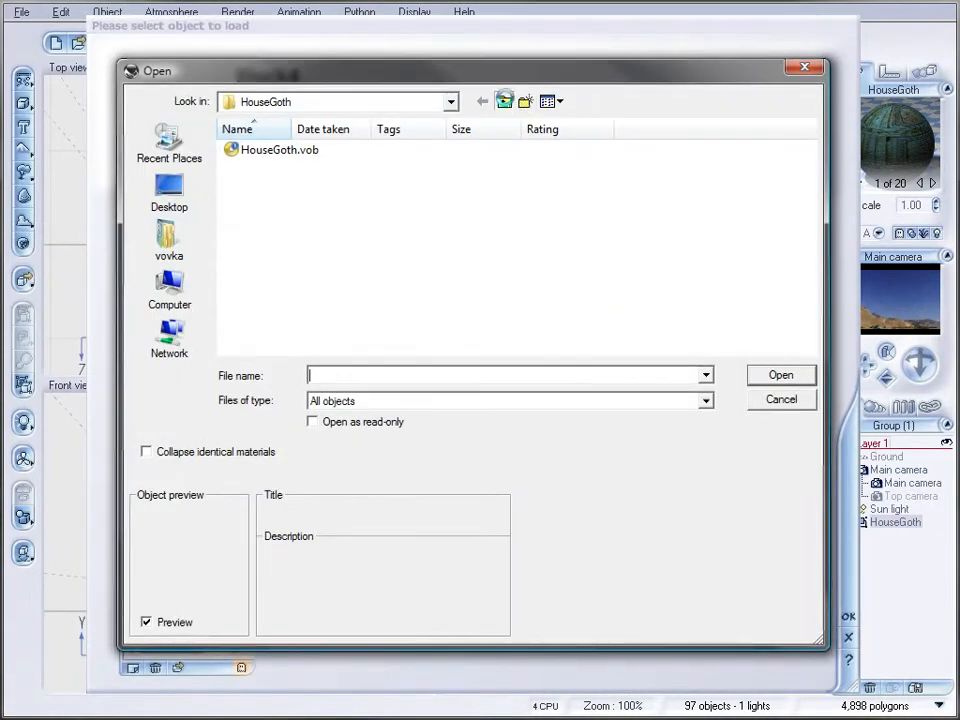
pyautogui.click(505, 102)
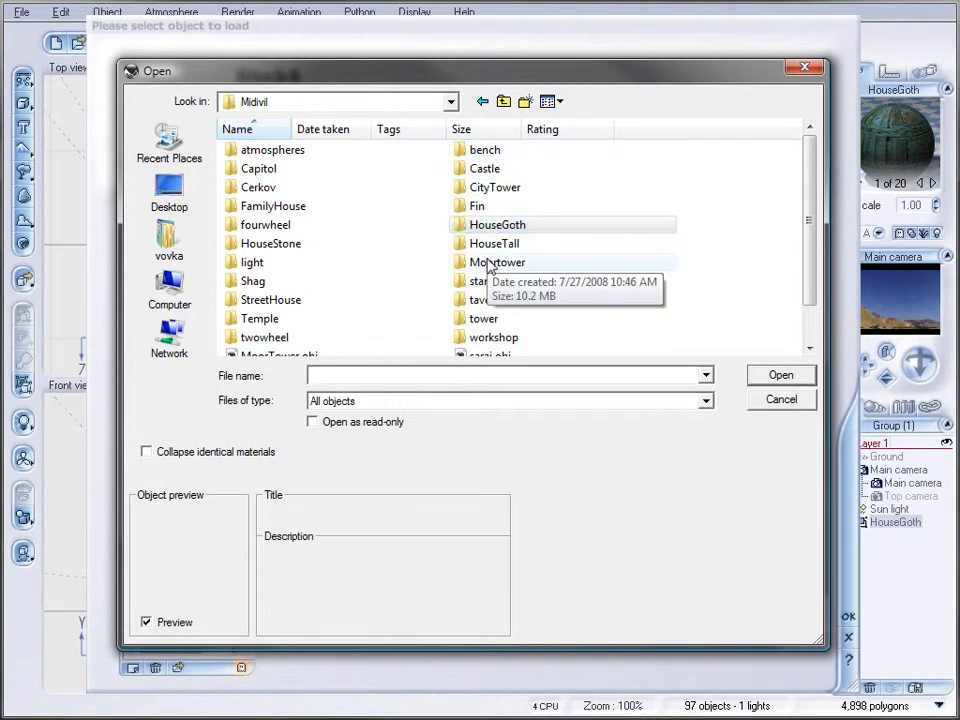
pyautogui.doubleClick(324, 306)
pyautogui.click(304, 186)
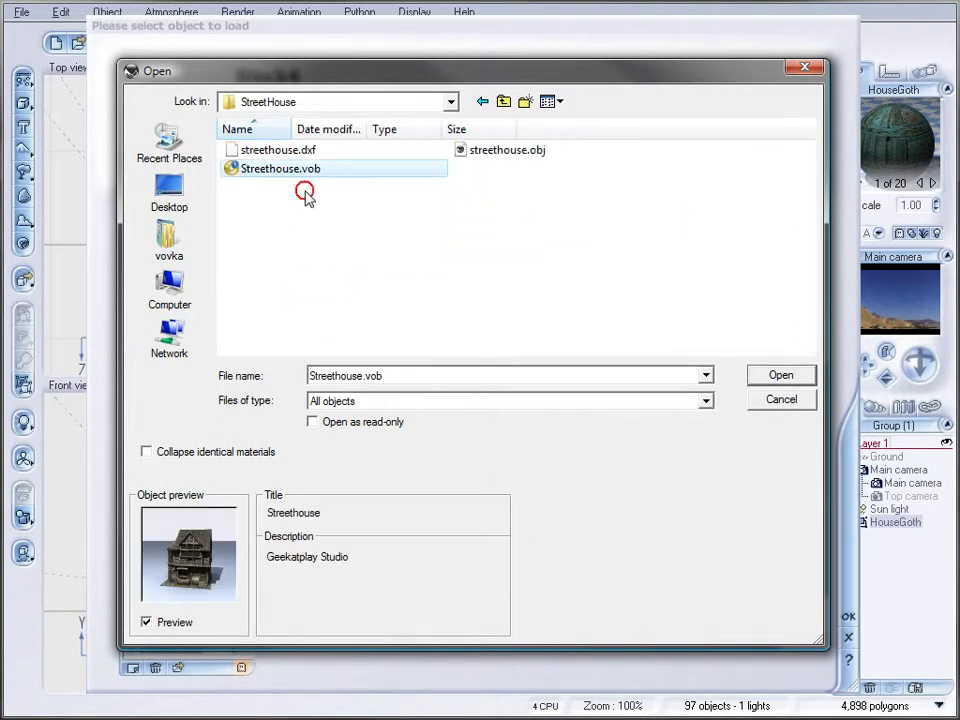
pyautogui.click(808, 400)
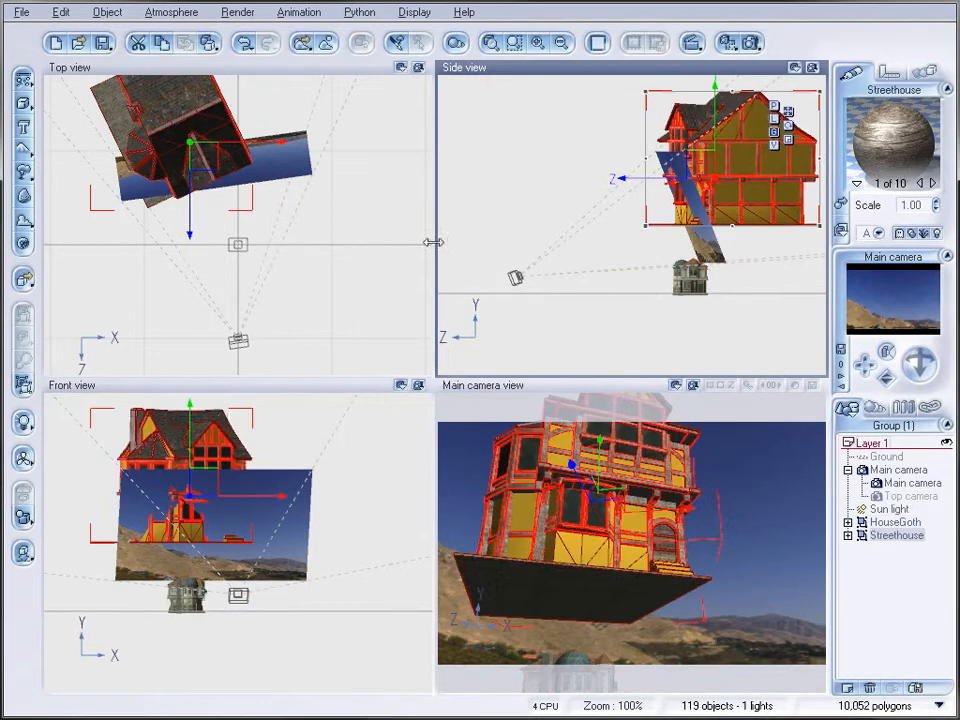
# Step: Scale down the street house and place it at ground level beside the gothic house, with its roof inside the camera frame
pyautogui.moveTo(248, 208)
pyautogui.mouseDown()
pyautogui.moveTo(171, 150)
pyautogui.moveTo(166, 118)
pyautogui.moveTo(250, 192)
pyautogui.mouseUp()
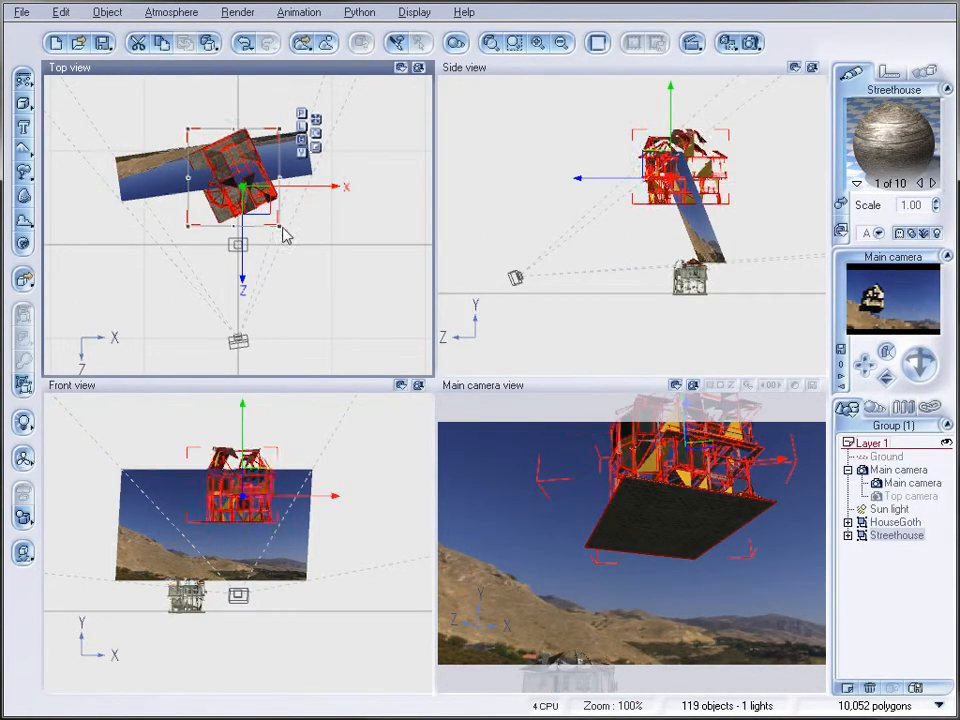
pyautogui.click(23, 553)
pyautogui.click(712, 243)
pyautogui.moveTo(712, 243); pyautogui.dragTo(666, 276)
pyautogui.moveTo(239, 200)
pyautogui.mouseDown()
pyautogui.moveTo(229, 210)
pyautogui.moveTo(249, 210)
pyautogui.moveTo(237, 202)
pyautogui.mouseUp()
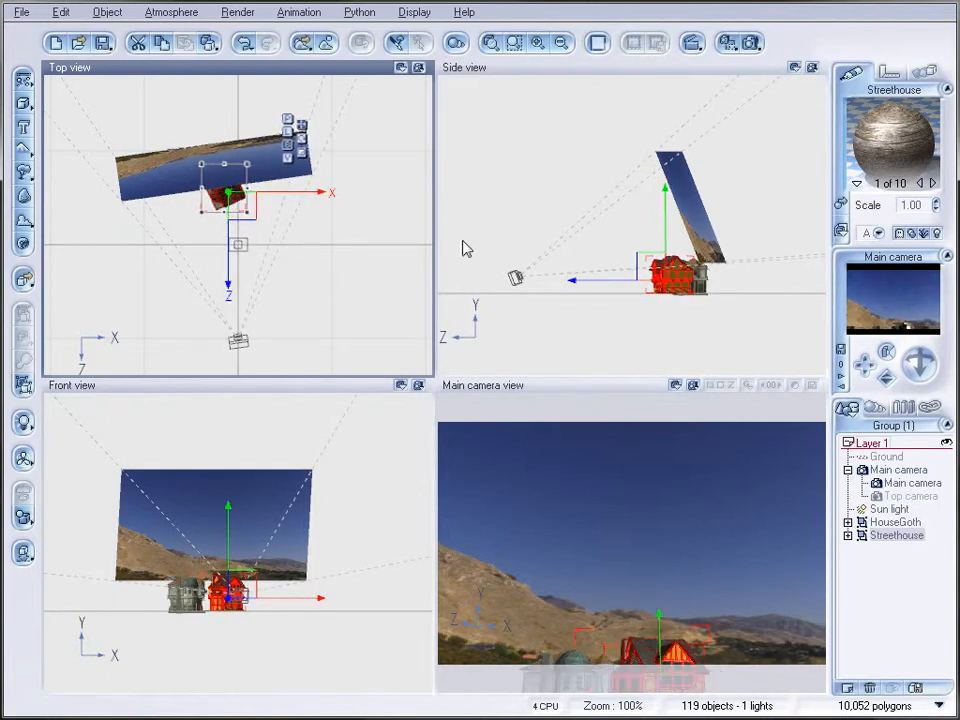
# Step: Load the CitytowerNB.vob object from the CityTower folder in the Midivil collection
pyautogui.click(18, 10)
pyautogui.click(97, 226)
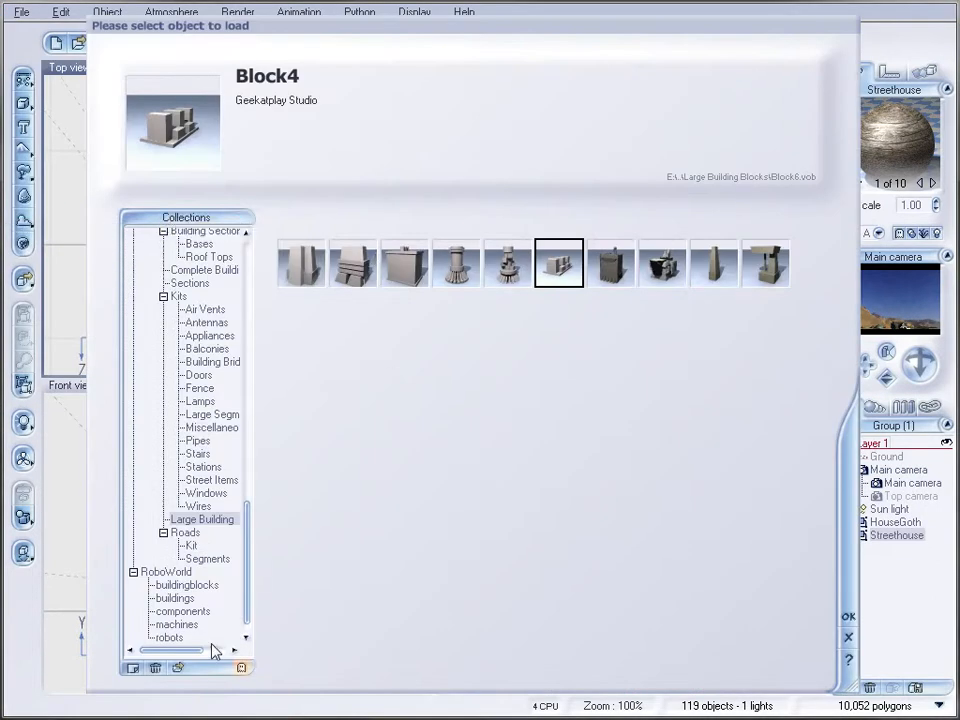
pyautogui.click(178, 668)
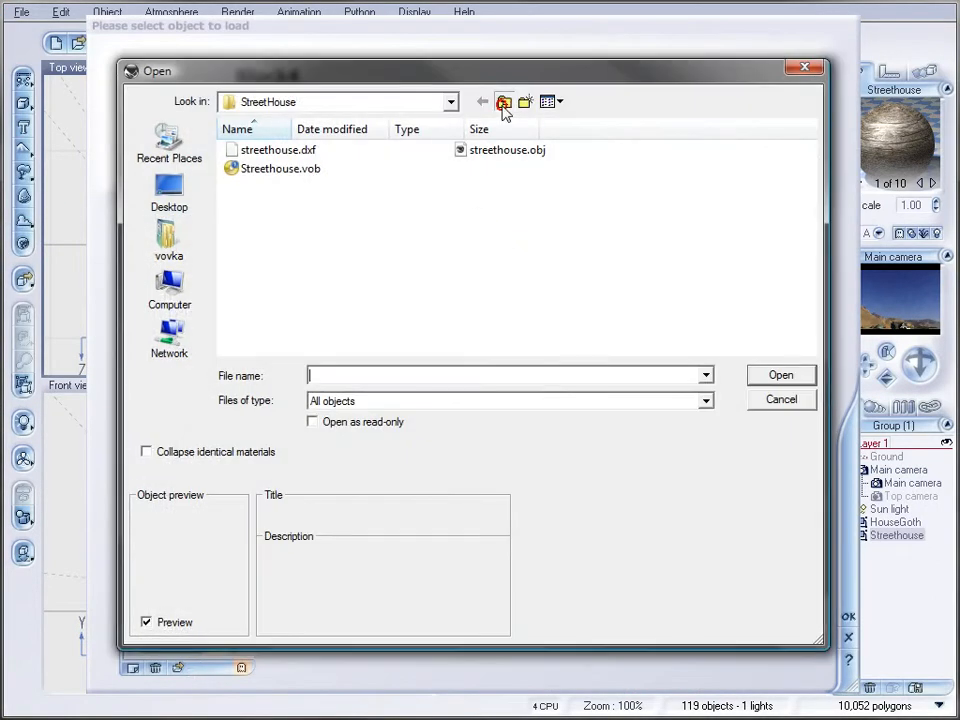
pyautogui.click(503, 103)
pyautogui.doubleClick(493, 186)
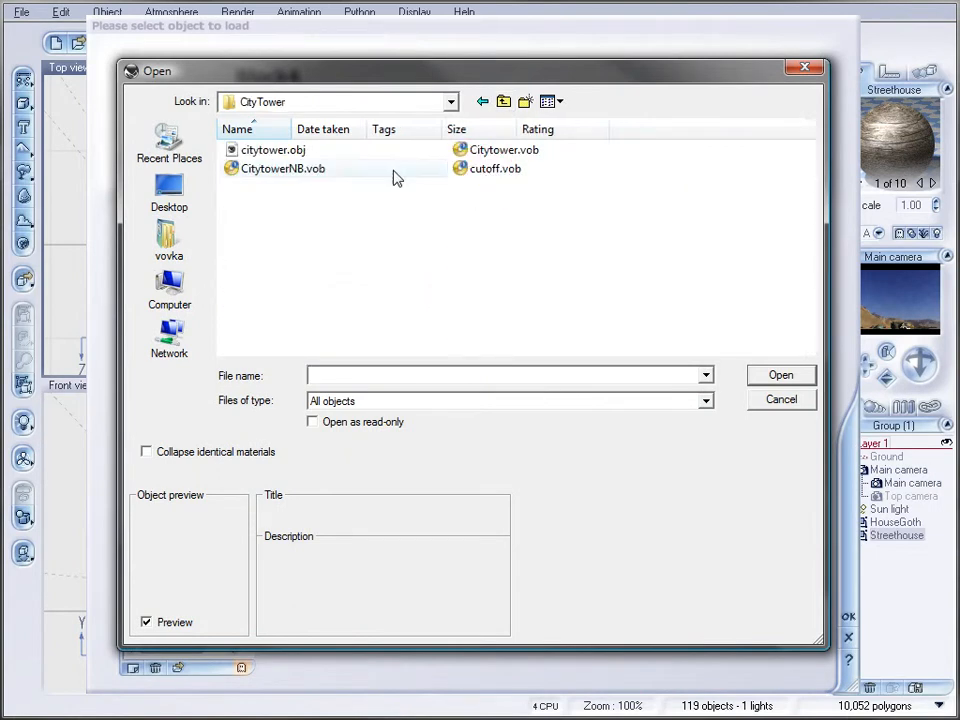
pyautogui.click(312, 178)
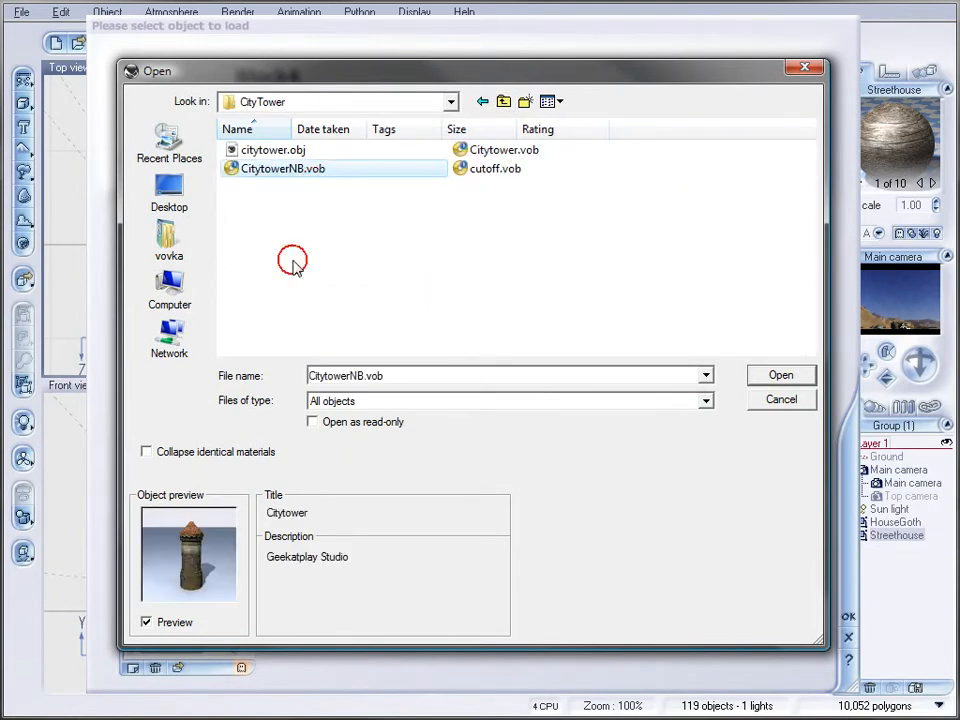
pyautogui.click(781, 386)
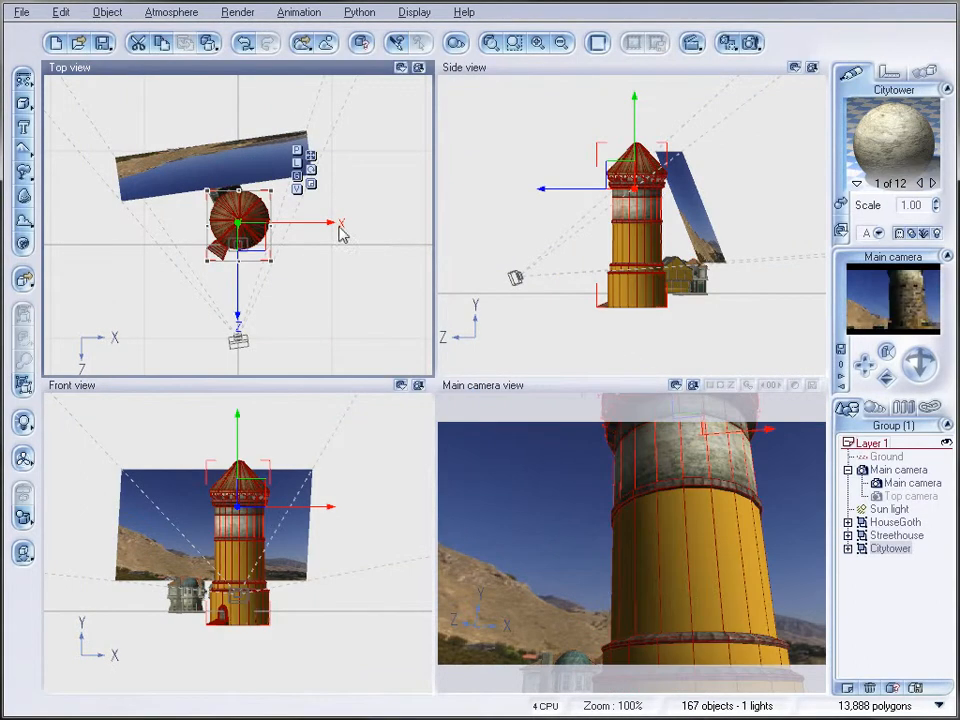
# Step: Scale down the city tower and move it far behind the houses and up above the ground
pyautogui.moveTo(271, 190); pyautogui.dragTo(235, 222)
pyautogui.moveTo(529, 267); pyautogui.dragTo(508, 309, button='right')
pyautogui.scroll(-2, 514, 313)
pyautogui.scroll(-2, 516, 320)
pyautogui.moveTo(583, 216); pyautogui.dragTo(780, 218)
pyautogui.moveTo(729, 254); pyautogui.dragTo(576, 285, button='right')
pyautogui.moveTo(634, 241); pyautogui.dragTo(750, 178)
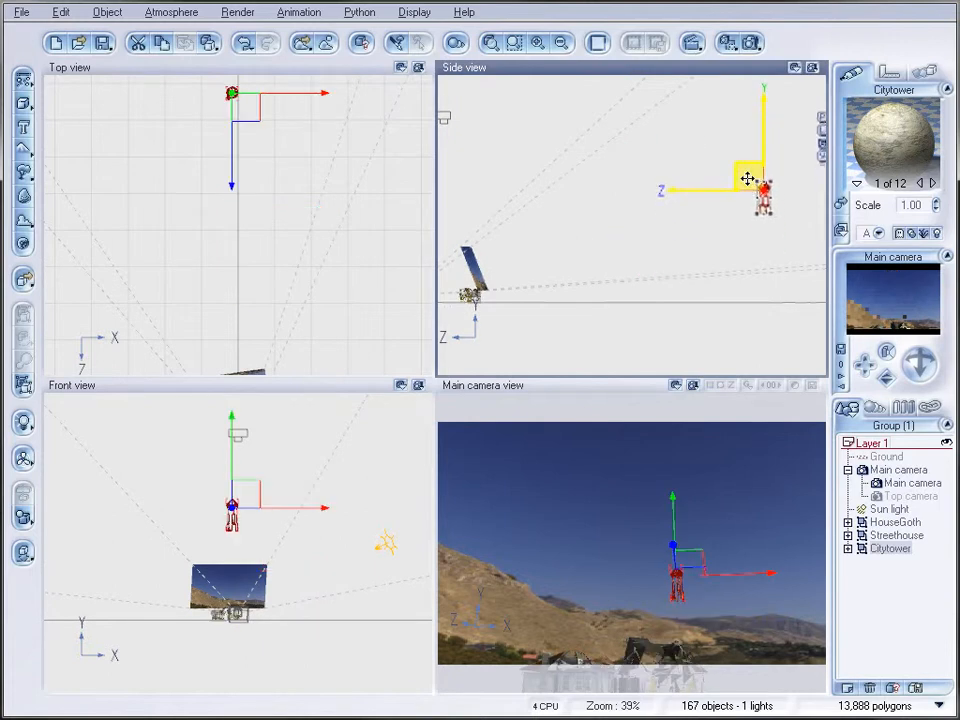
# Step: Shift the city tower sideways and up, then adjust its size so it stands on the backdrop's hillside ridge
pyautogui.moveTo(279, 197); pyautogui.dragTo(329, 254, button='right')
pyautogui.moveTo(296, 167); pyautogui.dragTo(144, 167)
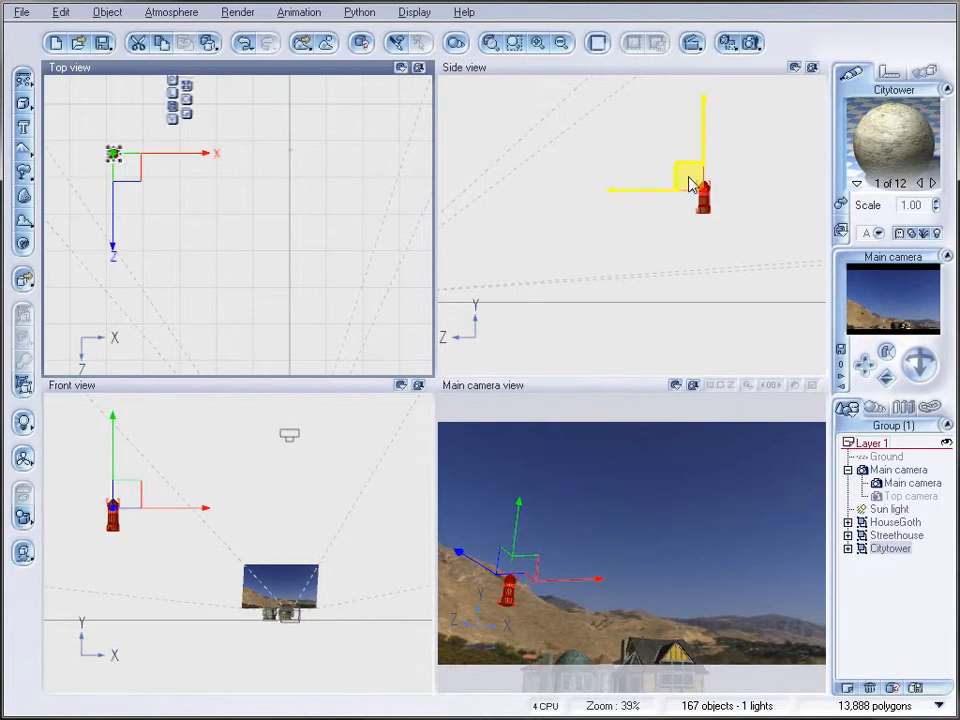
pyautogui.moveTo(706, 148)
pyautogui.mouseDown()
pyautogui.moveTo(705, 116)
pyautogui.moveTo(708, 124)
pyautogui.mouseUp()
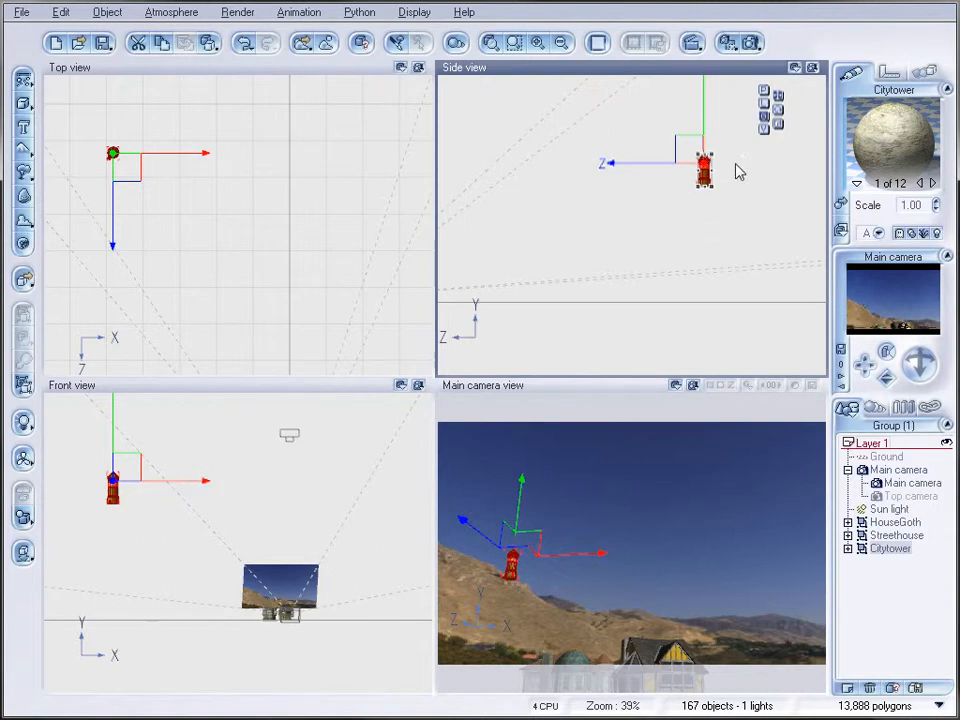
pyautogui.moveTo(711, 150); pyautogui.dragTo(692, 158)
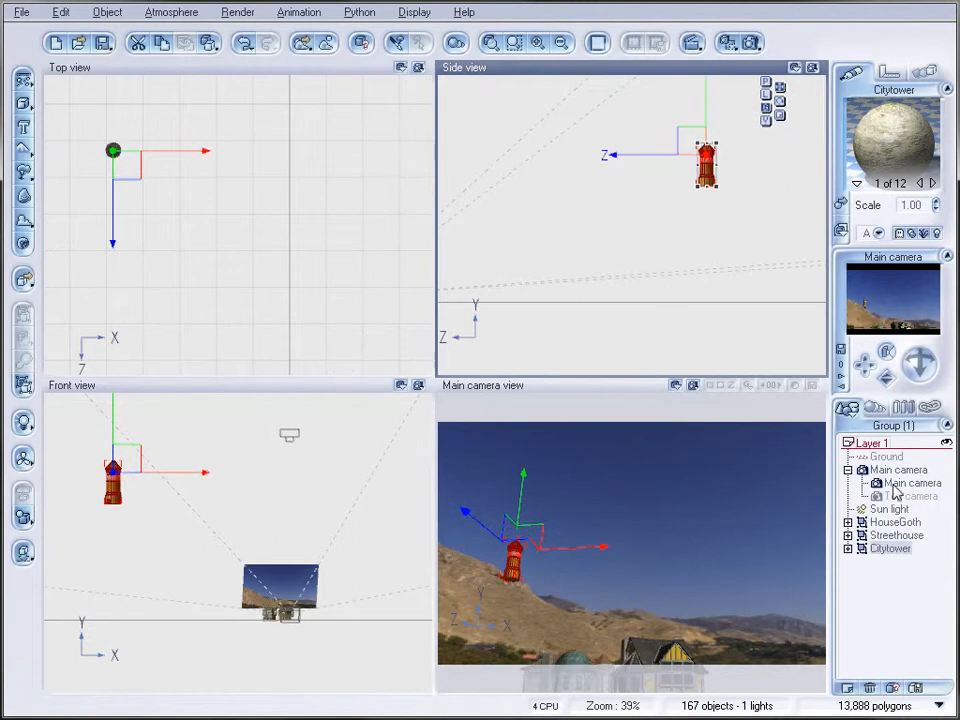
# Step: Set the render destination to screen, render the camera view to check the composite, and close the render display
pyautogui.click(750, 44)
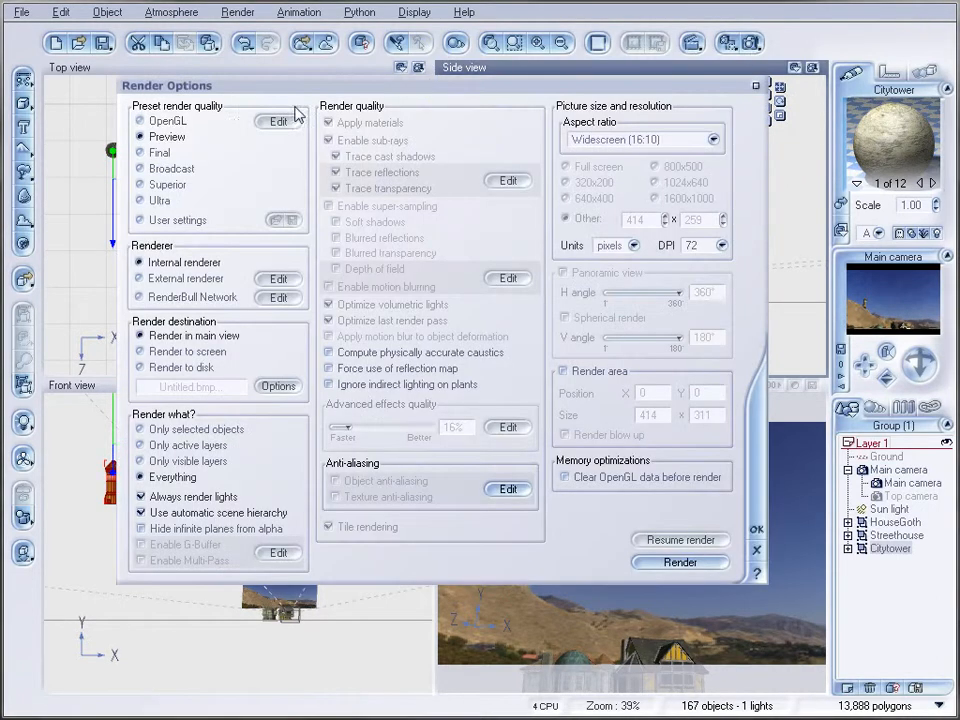
pyautogui.click(221, 353)
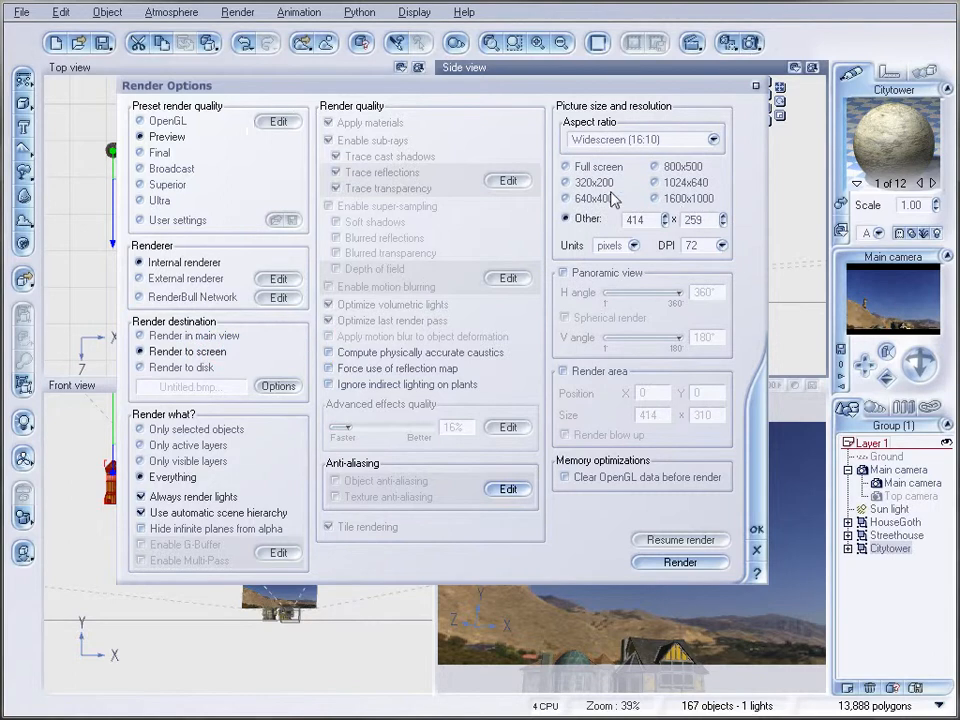
pyautogui.click(704, 567)
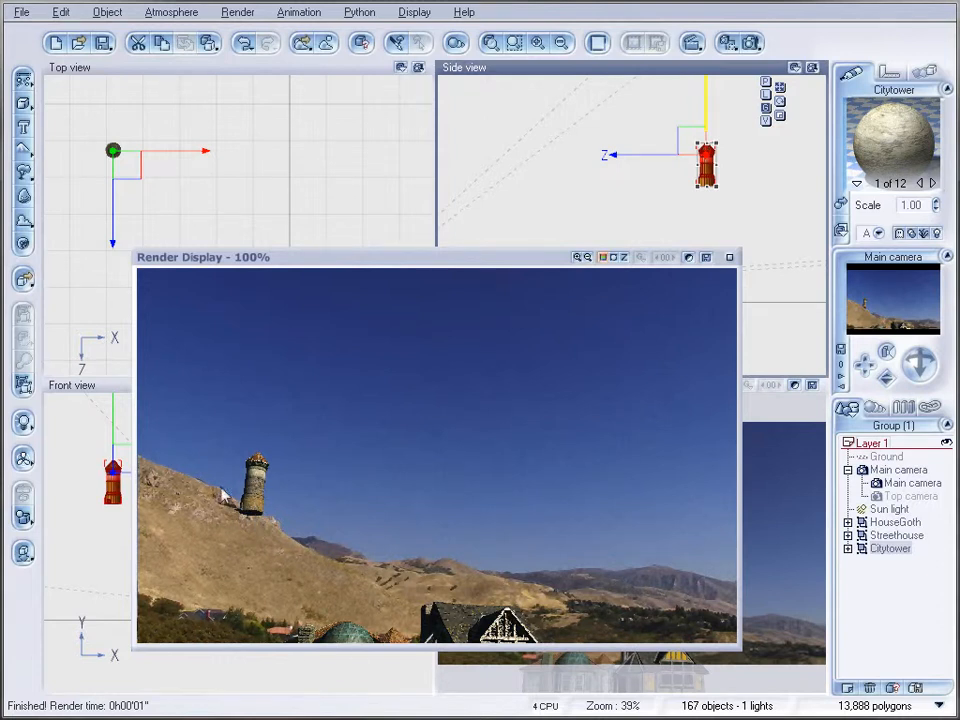
pyautogui.click(728, 256)
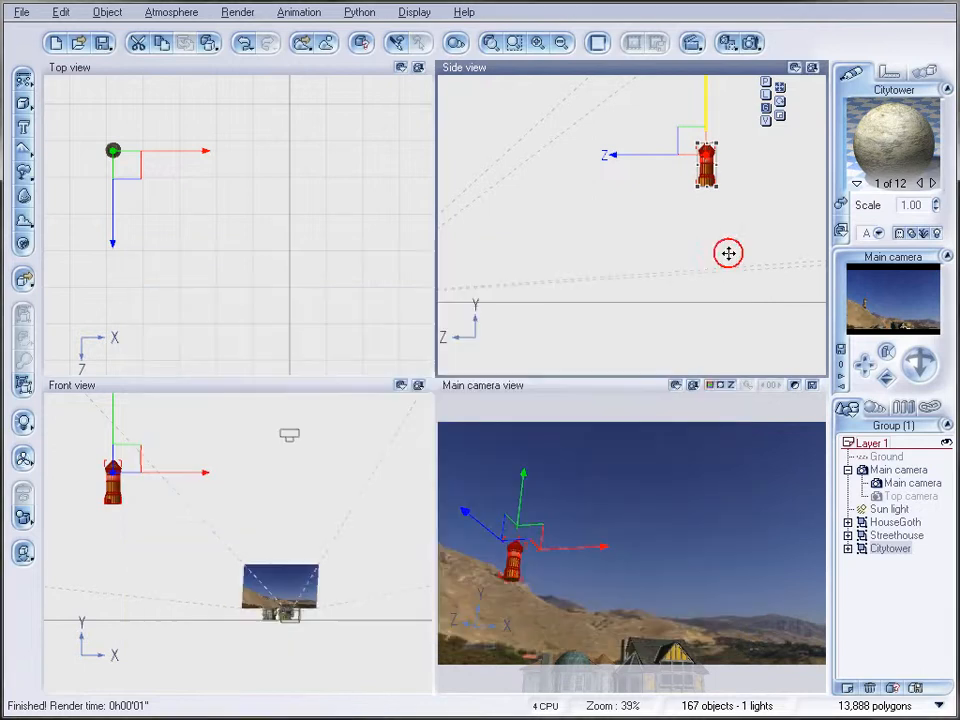
# Step: Move the city tower much farther from the camera and shift it sideways toward the hillside slope
pyautogui.moveTo(637, 157); pyautogui.dragTo(783, 164)
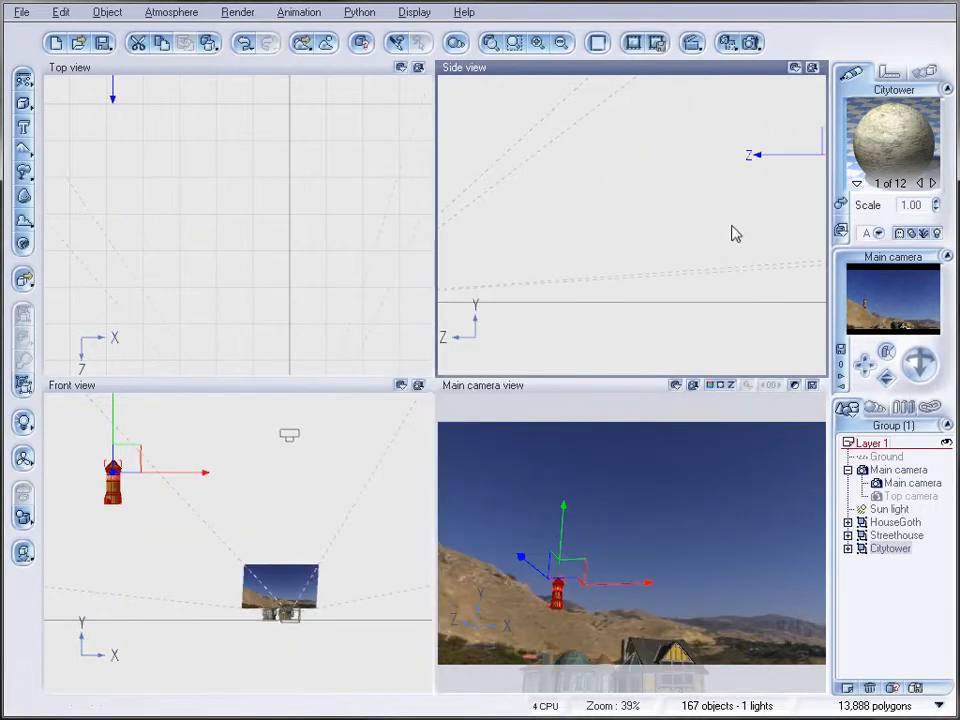
pyautogui.scroll(-2, 732, 226)
pyautogui.moveTo(497, 258); pyautogui.dragTo(585, 253)
pyautogui.moveTo(265, 218); pyautogui.dragTo(195, 211)
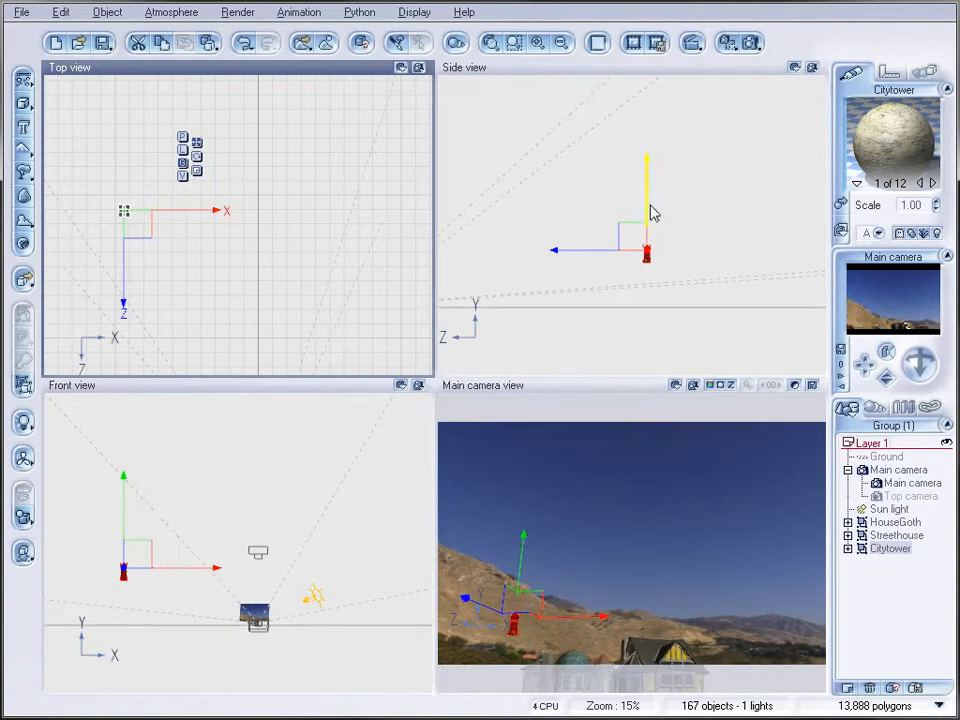
# Step: Raise and enlarge the distant city tower, and nudge it sideways until its base meets the hillside ridge
pyautogui.moveTo(648, 214); pyautogui.dragTo(667, 190)
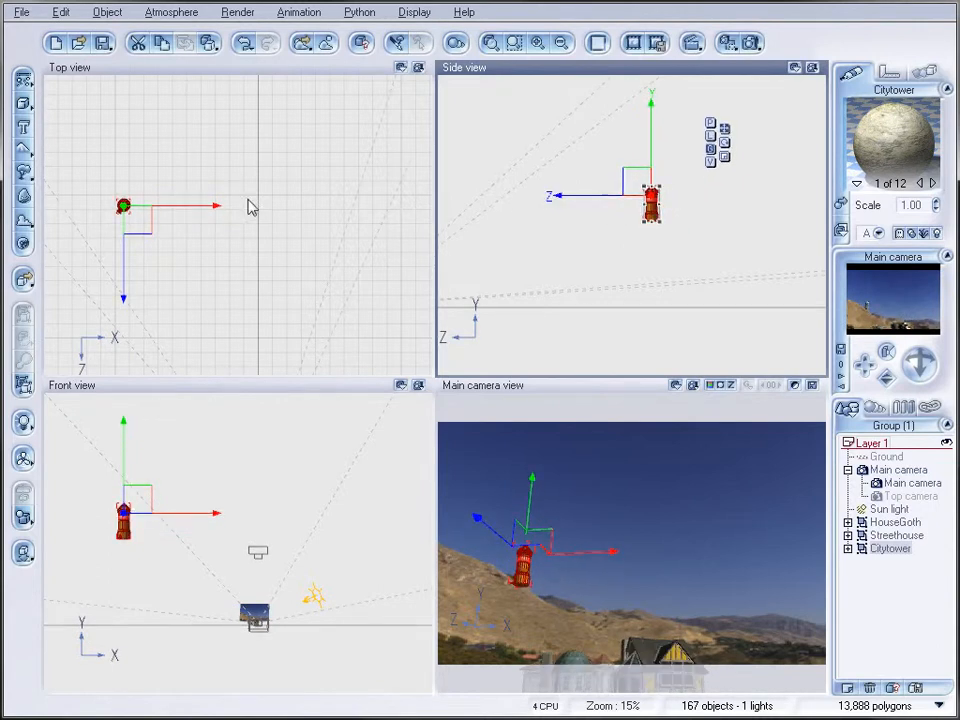
pyautogui.click(190, 213)
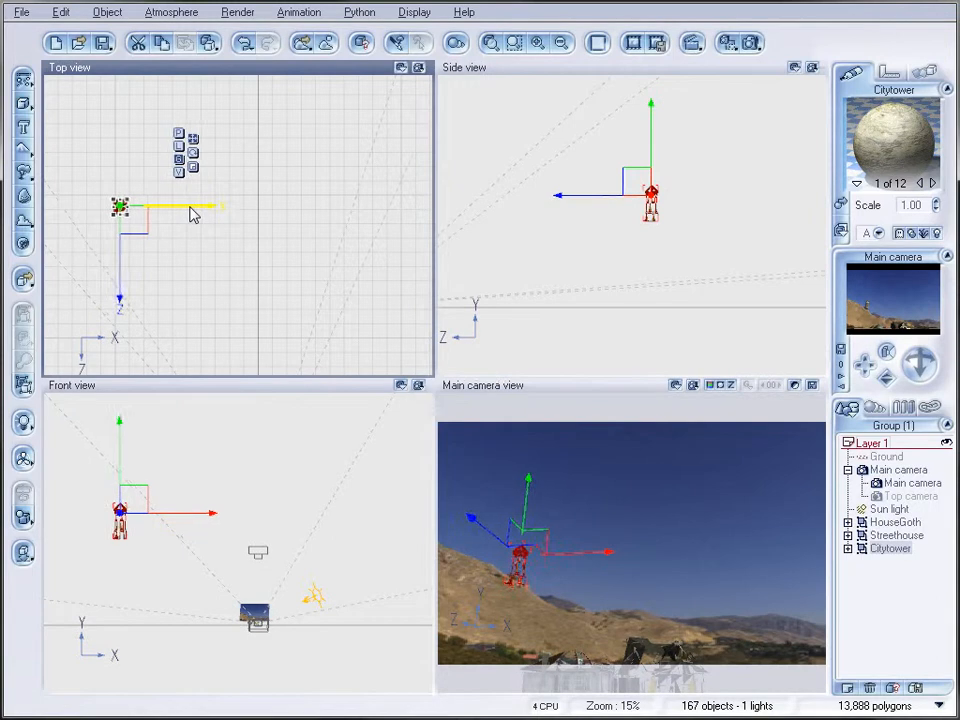
pyautogui.click(660, 182)
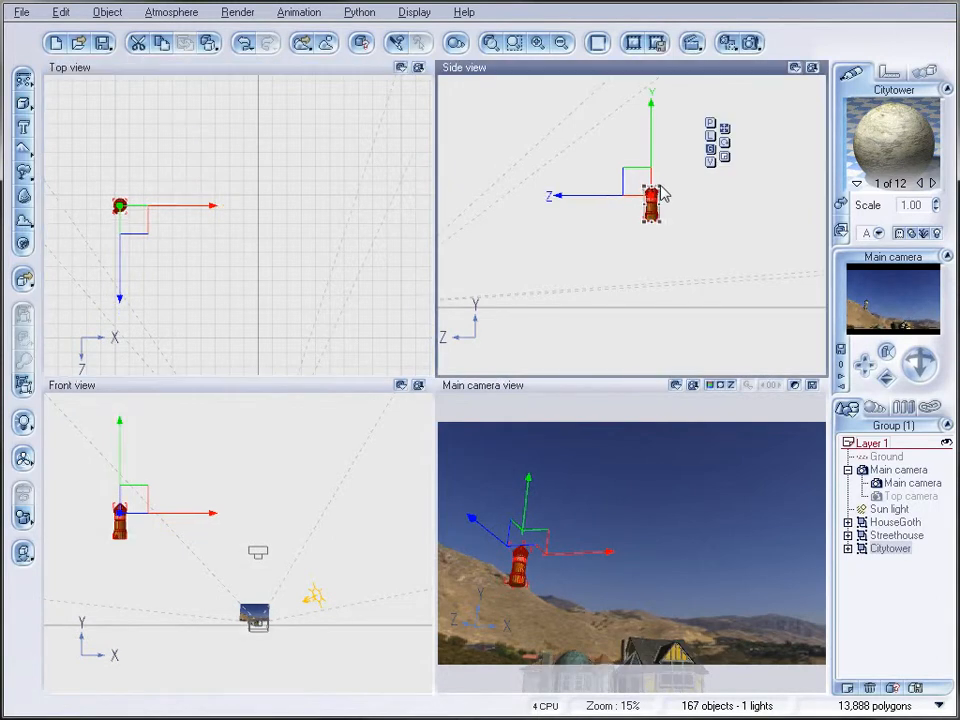
# Step: Enlarge the distant city tower a little more on the hillside ridge
pyautogui.moveTo(661, 184); pyautogui.dragTo(668, 179)
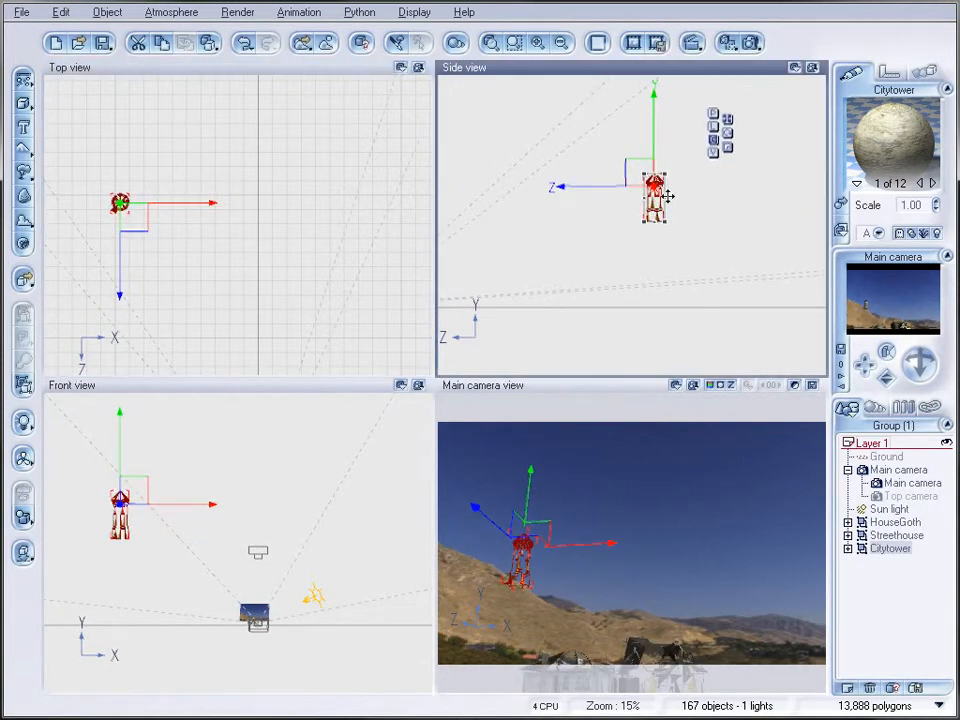
# Step: Duplicate the HouseGoth building, place the copy farther from the camera behind the front houses, and rotate it to a different angle
pyautogui.moveTo(246, 246); pyautogui.dragTo(317, 315, button='right')
pyautogui.scroll(2, 344, 258)
pyautogui.scroll(3, 249, 223)
pyautogui.moveTo(194, 238); pyautogui.dragTo(302, 290, button='right')
pyautogui.moveTo(205, 201); pyautogui.dragTo(293, 260, button='right')
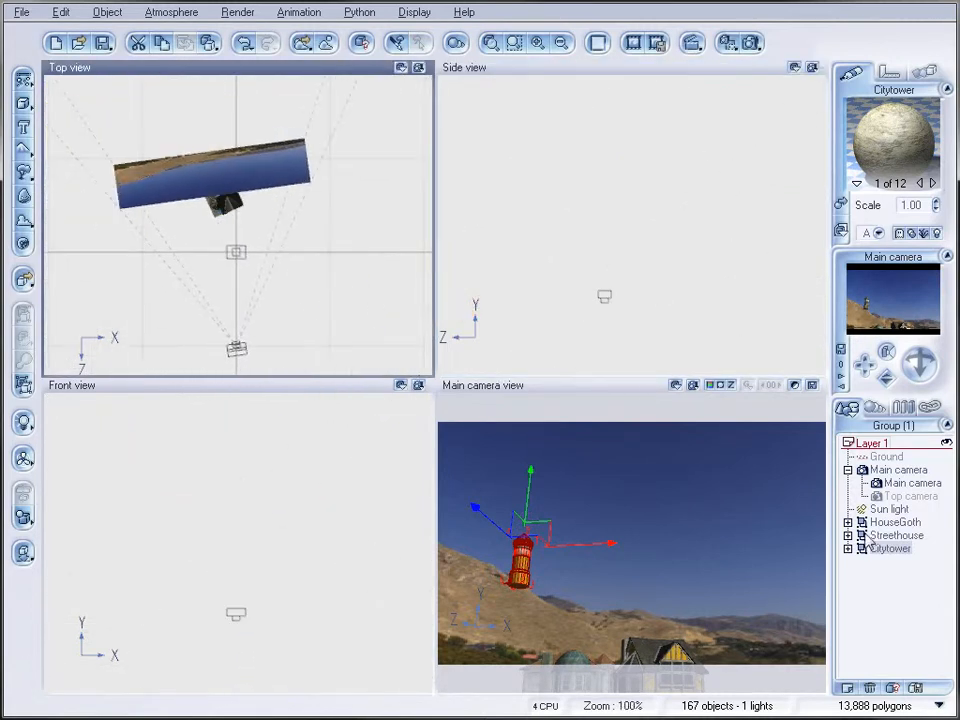
pyautogui.click(893, 522)
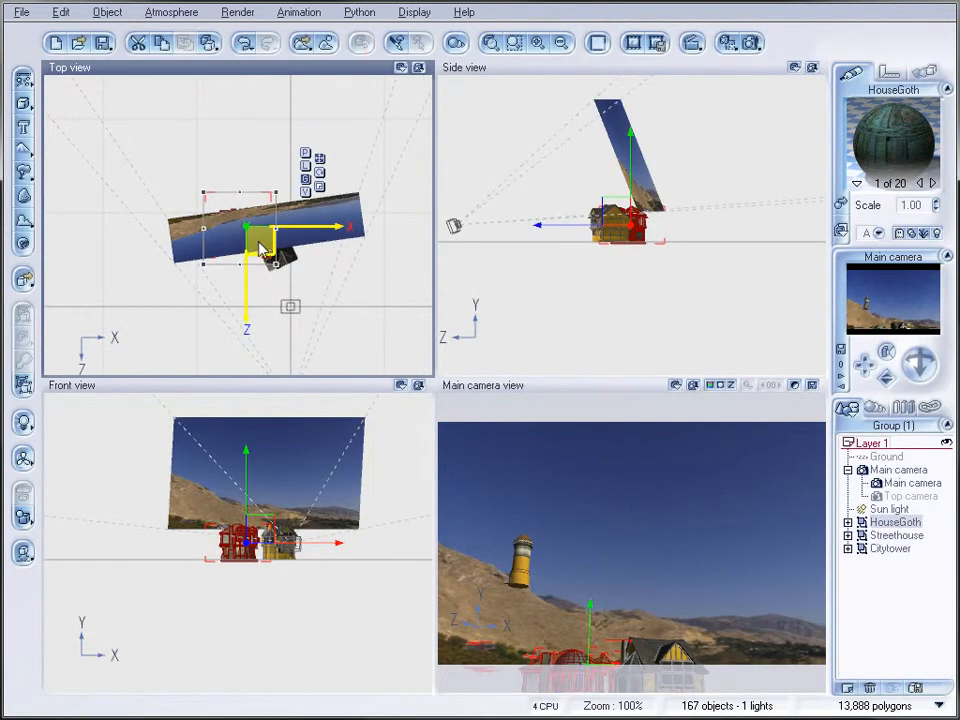
pyautogui.keyDown('alt'); pyautogui.moveTo(290, 207); pyautogui.dragTo(364, 275); pyautogui.keyUp('alt')
pyautogui.moveTo(317, 141); pyautogui.dragTo(304, 231)
# Step: Raise the house copy and shift it sideways between the two front buildings, then check a test render and close it
pyautogui.moveTo(672, 217); pyautogui.dragTo(674, 204)
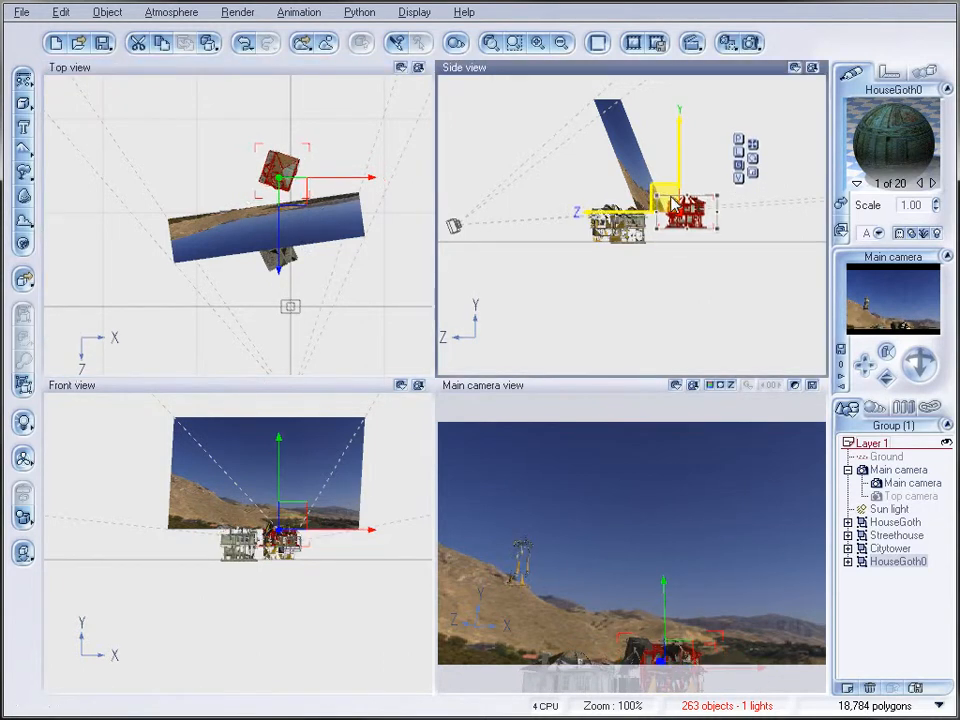
pyautogui.click(288, 181)
pyautogui.moveTo(288, 181); pyautogui.dragTo(259, 191)
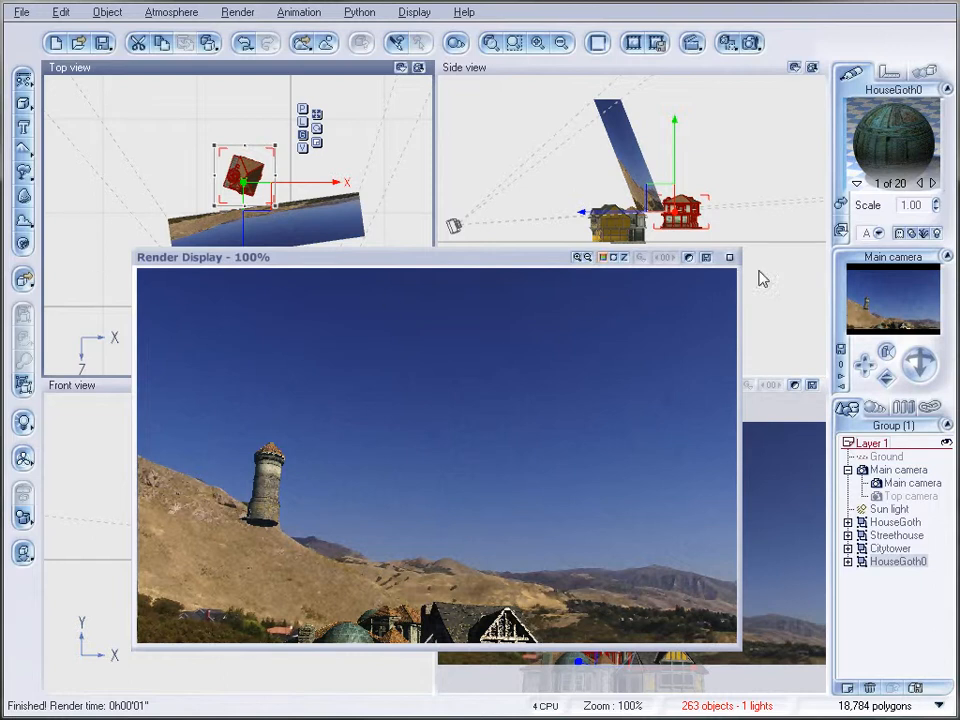
pyautogui.click(729, 257)
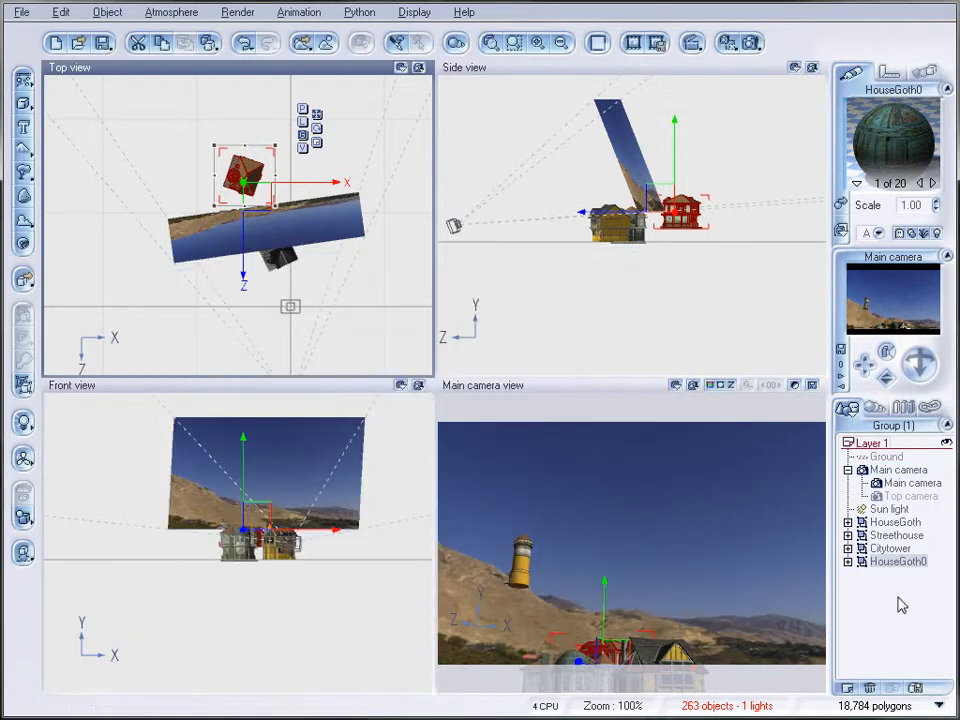
# Step: Turn off the backdrop in the main camera's advanced options
pyautogui.click(908, 489)
pyautogui.rightClick(914, 487)
pyautogui.click(935, 419)
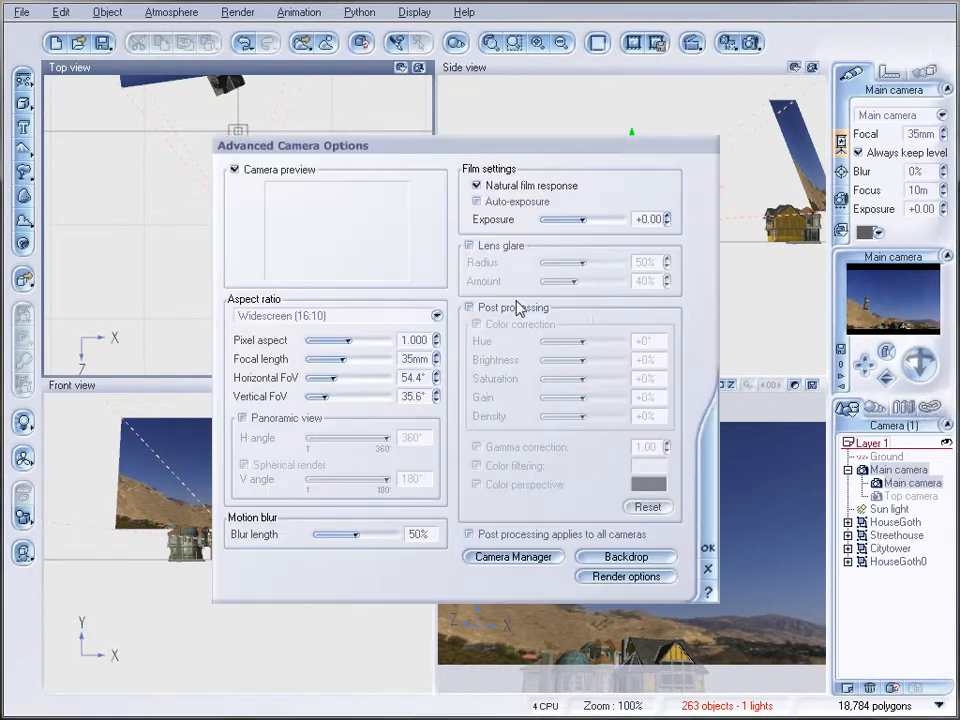
pyautogui.click(622, 560)
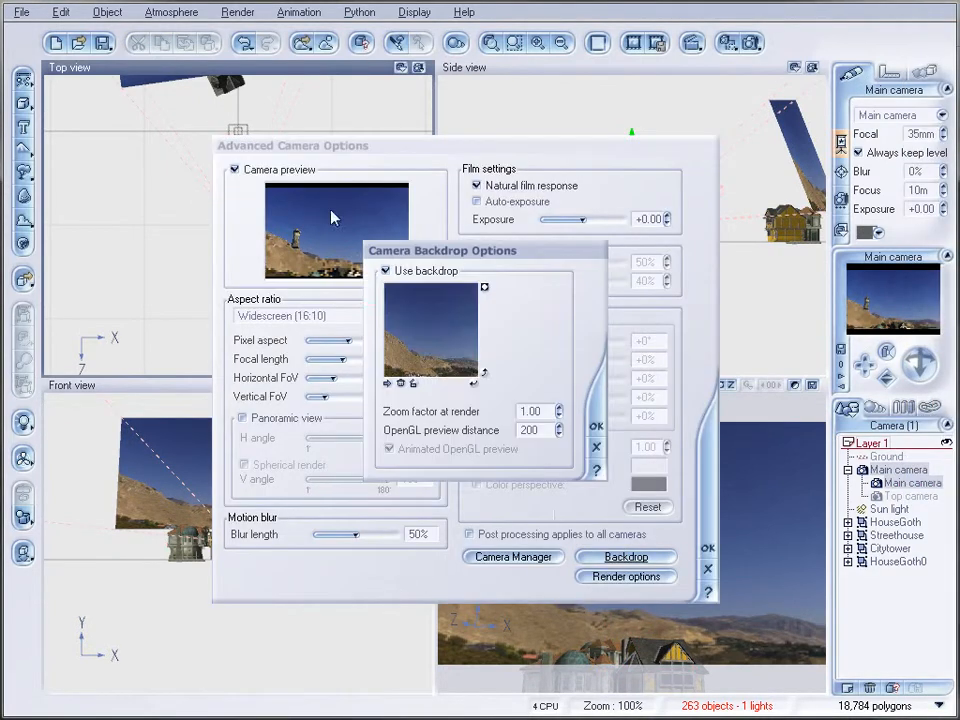
pyautogui.click(386, 271)
pyautogui.click(595, 427)
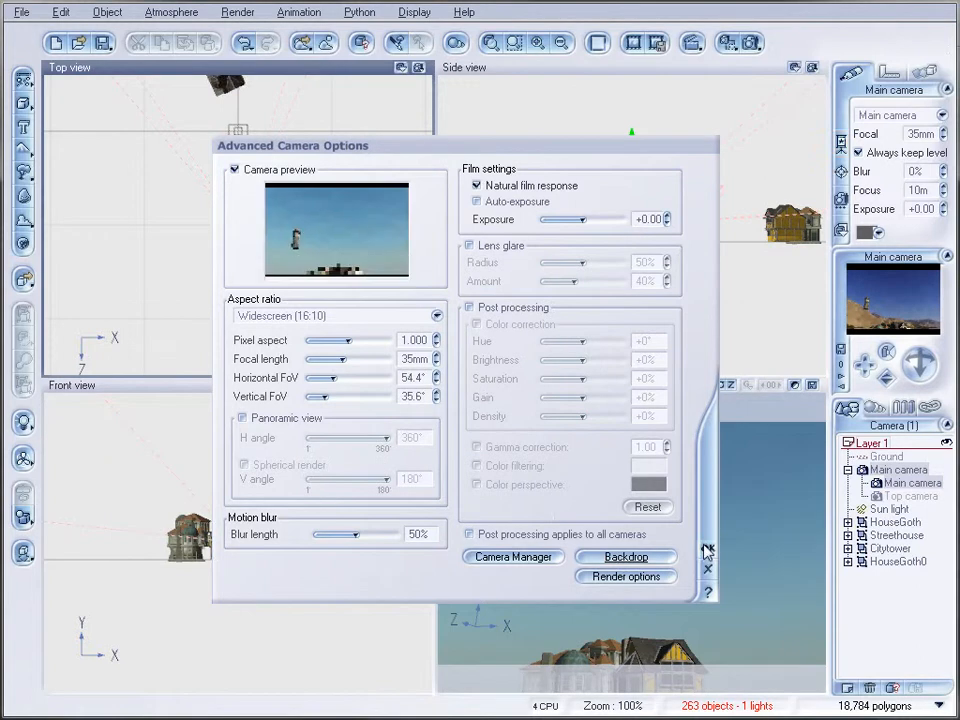
pyautogui.click(707, 548)
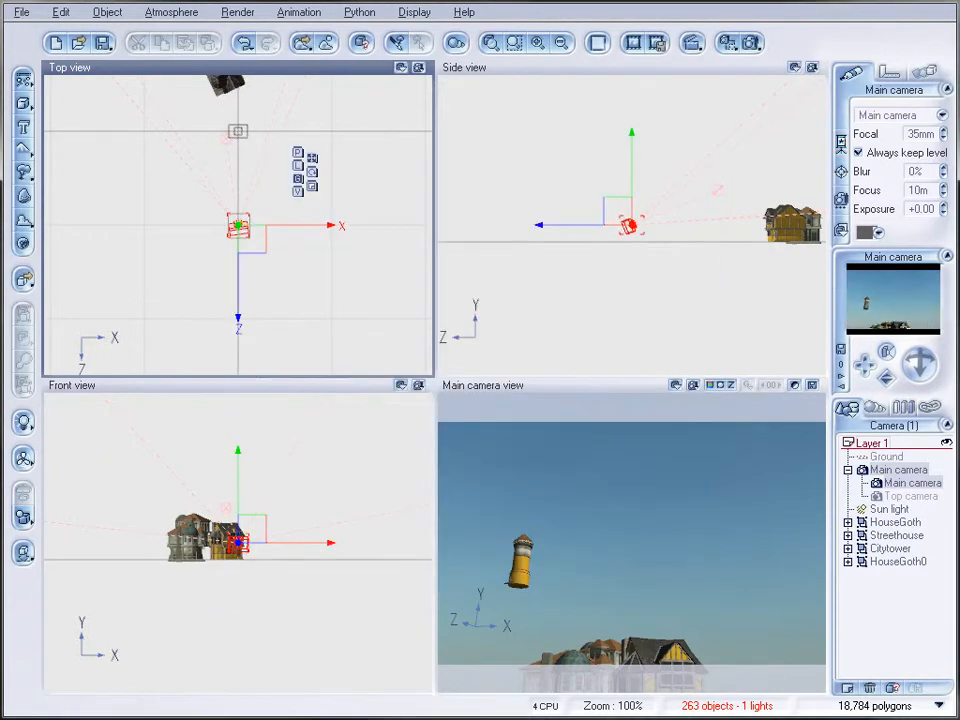
# Step: Add a Large Cumulus 2 spectral cloud layer to the atmosphere
pyautogui.click(172, 12)
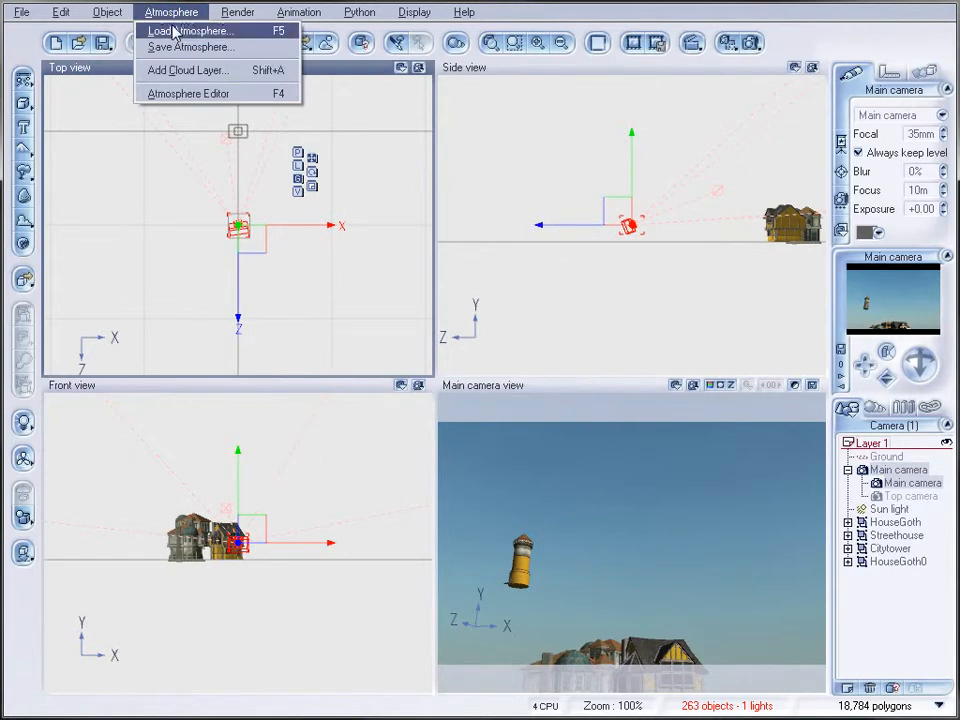
pyautogui.click(191, 98)
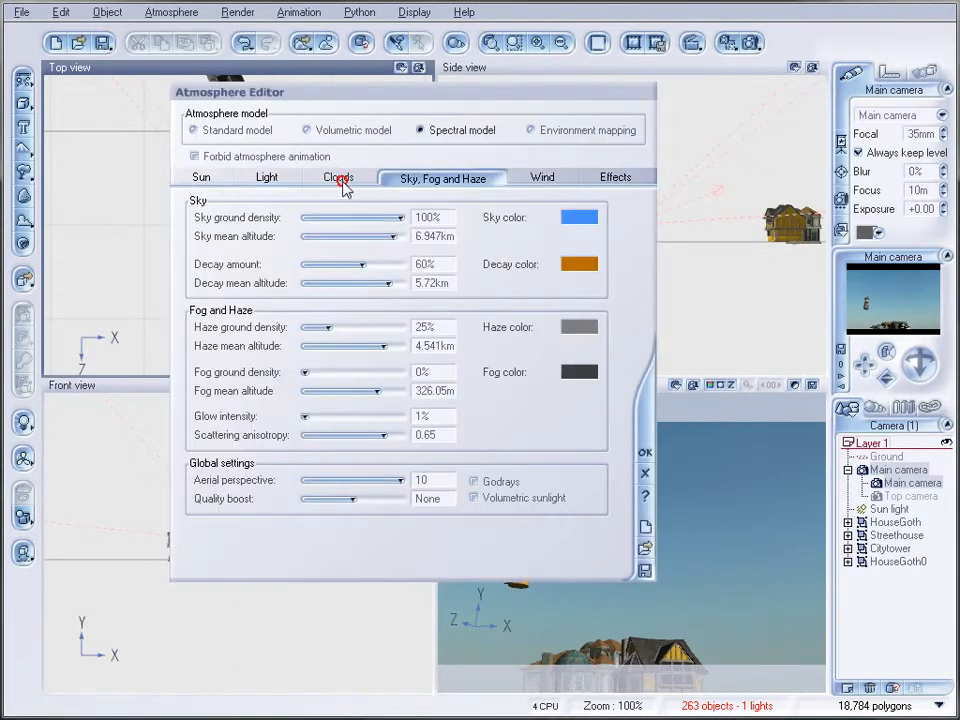
pyautogui.click(338, 177)
pyautogui.click(364, 229)
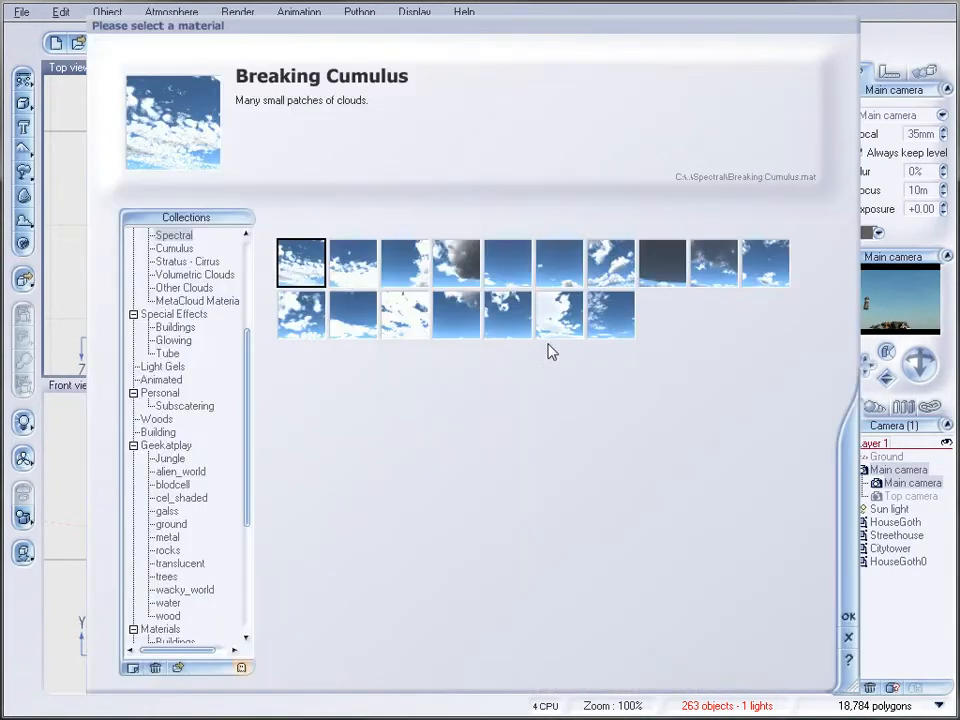
pyautogui.click(704, 268)
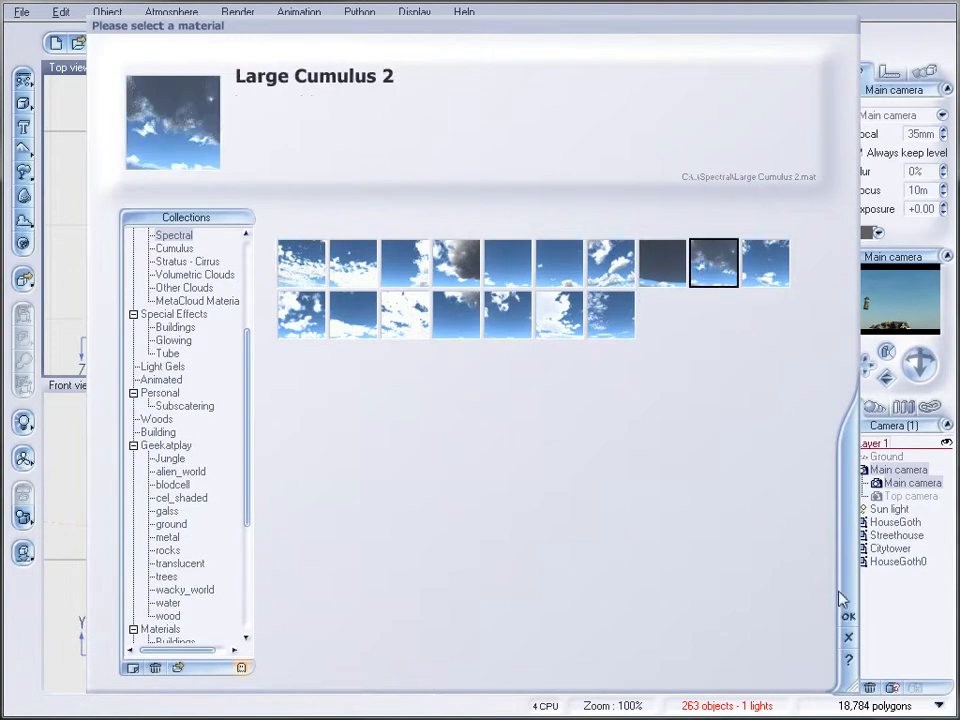
pyautogui.click(848, 616)
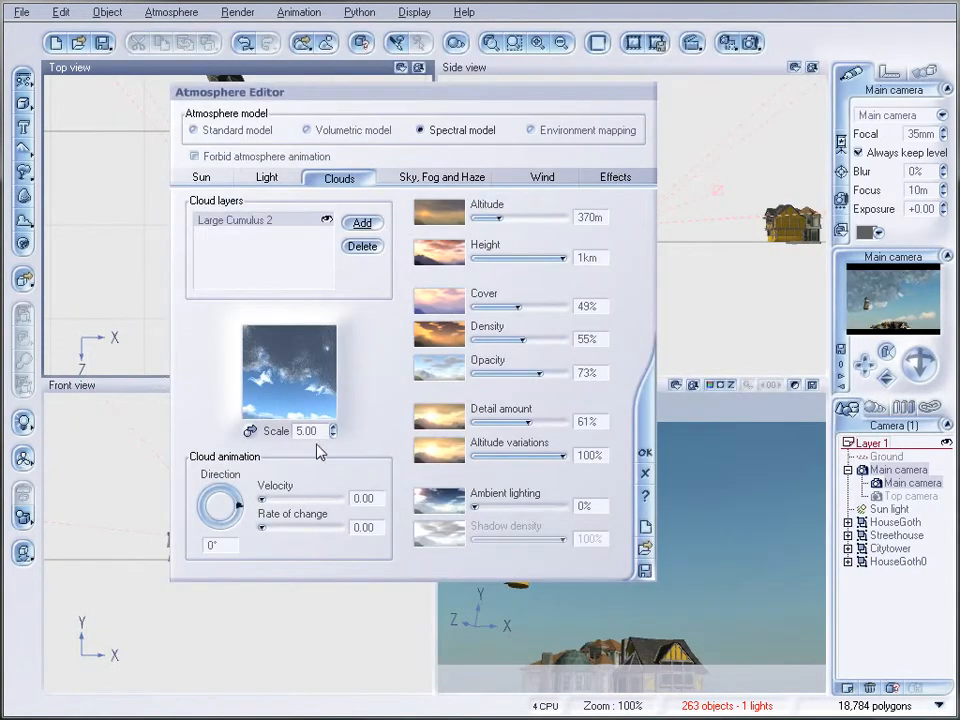
# Step: Set the cloud layer's scale to 1.80, altitude 696 m, cover 57%, density 45% and opacity 70%, and accept the atmosphere
pyautogui.moveTo(333, 431); pyautogui.dragTo(333, 473)
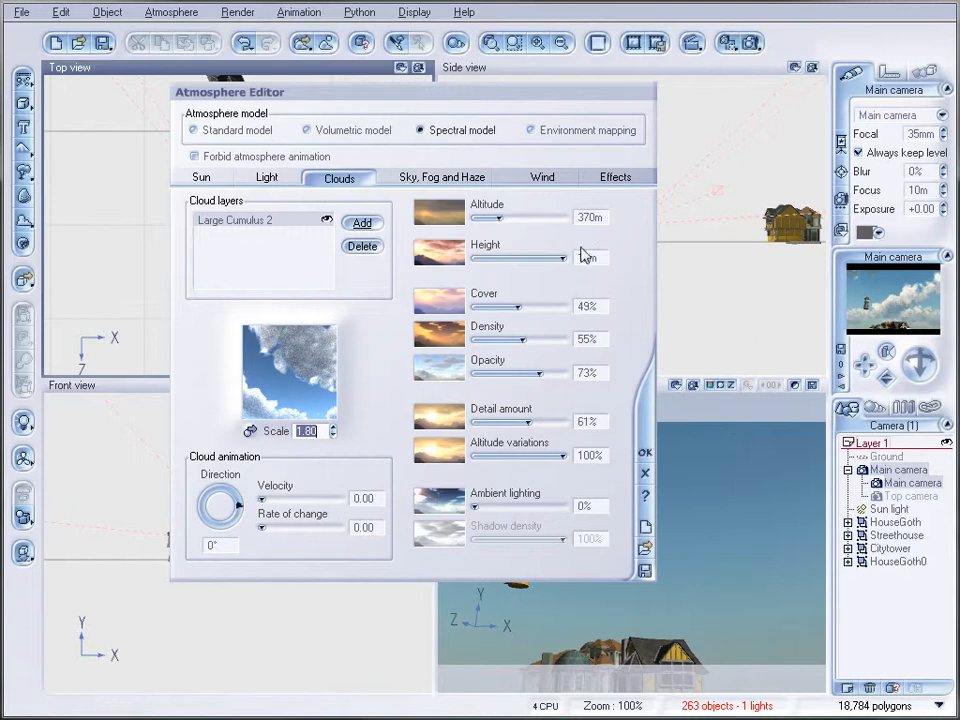
pyautogui.moveTo(507, 216); pyautogui.dragTo(531, 216)
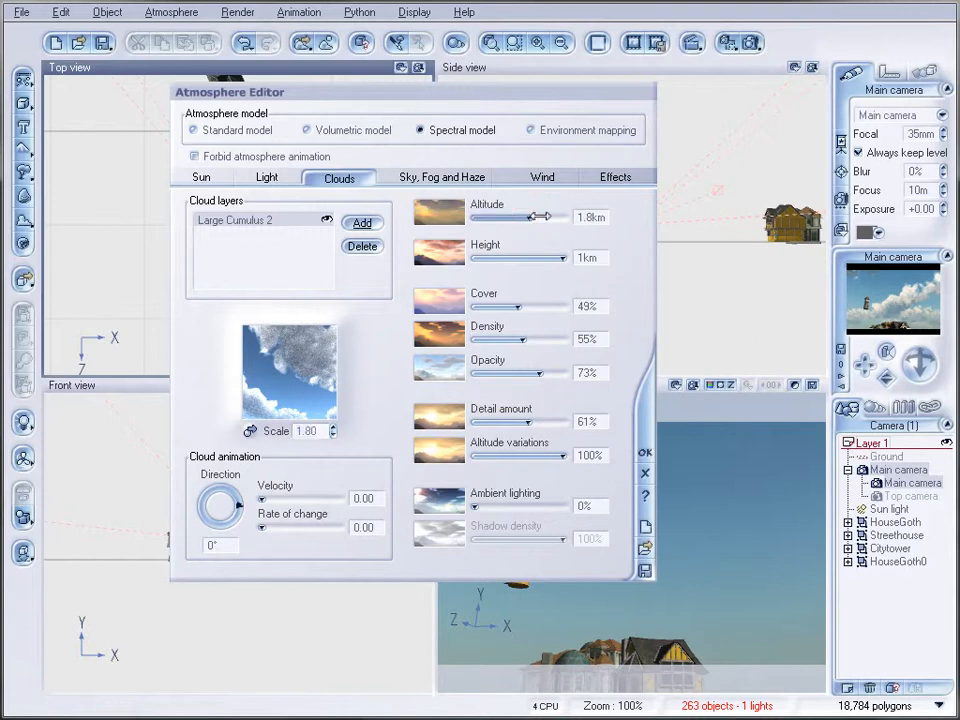
pyautogui.moveTo(565, 257)
pyautogui.mouseDown()
pyautogui.moveTo(523, 257)
pyautogui.moveTo(569, 259)
pyautogui.mouseUp()
pyautogui.moveTo(537, 220); pyautogui.dragTo(510, 218)
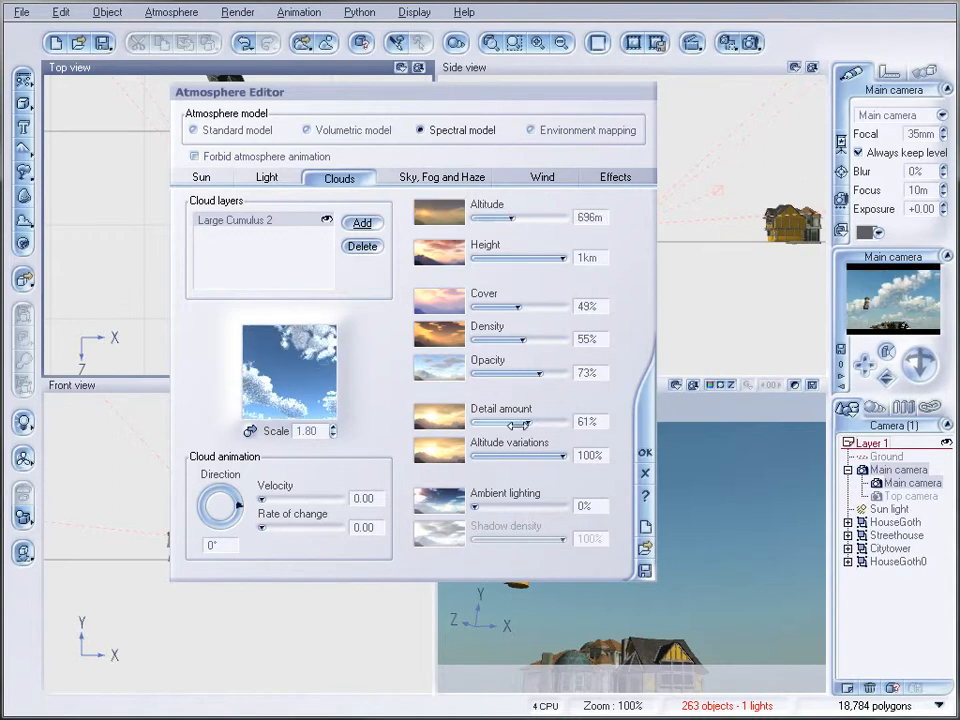
pyautogui.moveTo(516, 309); pyautogui.dragTo(519, 338)
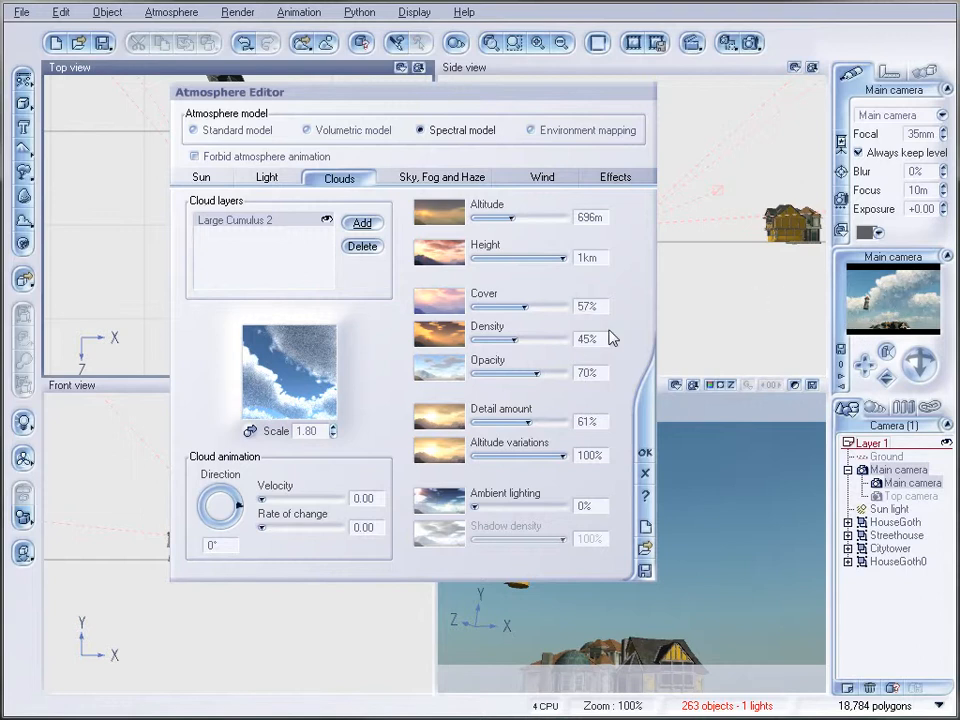
pyautogui.click(645, 456)
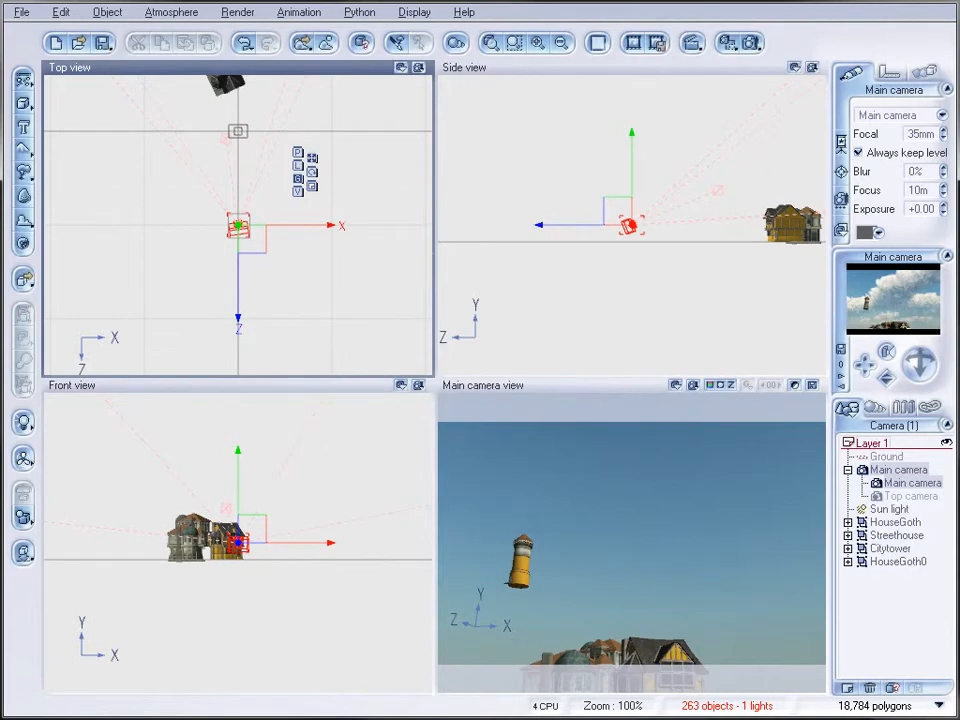
# Step: Set the render quality preset to Broadcast and the picture aspect ratio to Free (user defined)
pyautogui.click(751, 43)
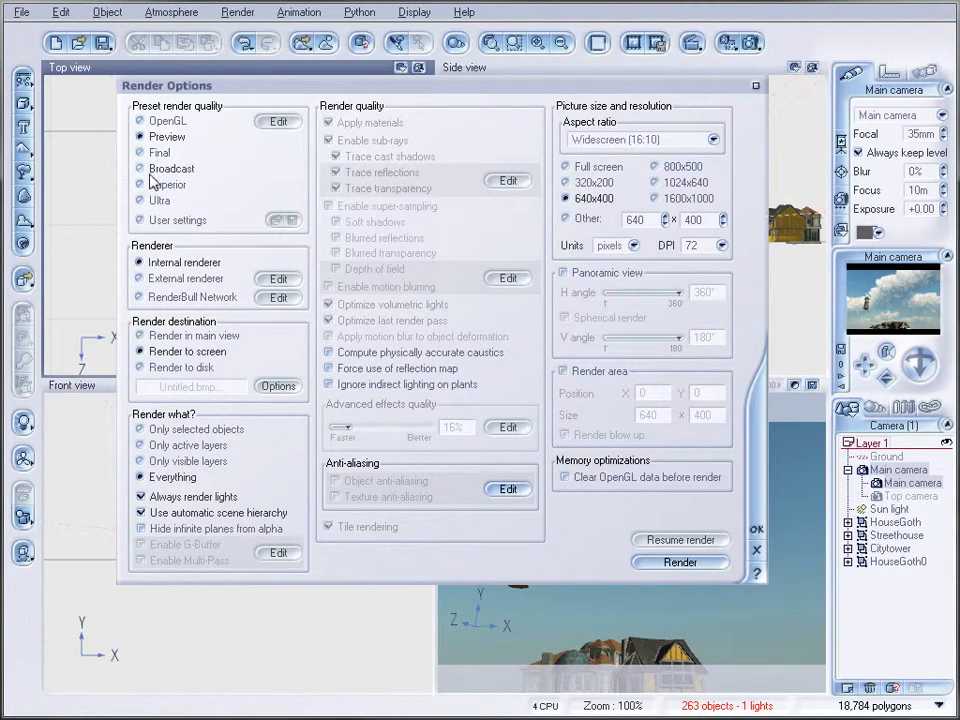
pyautogui.click(158, 169)
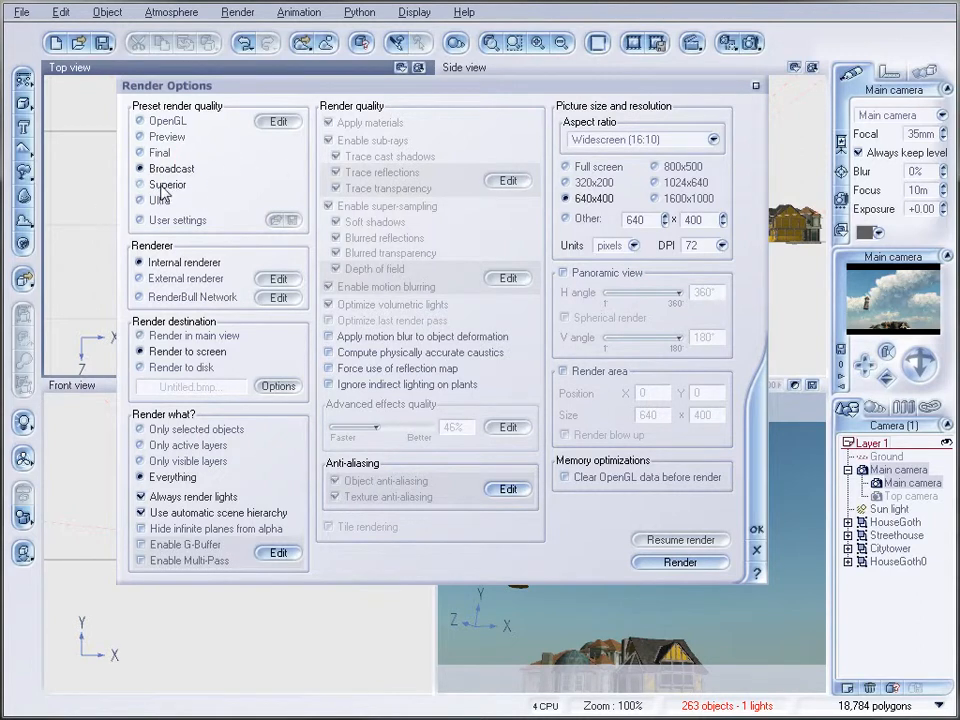
pyautogui.doubleClick(649, 220)
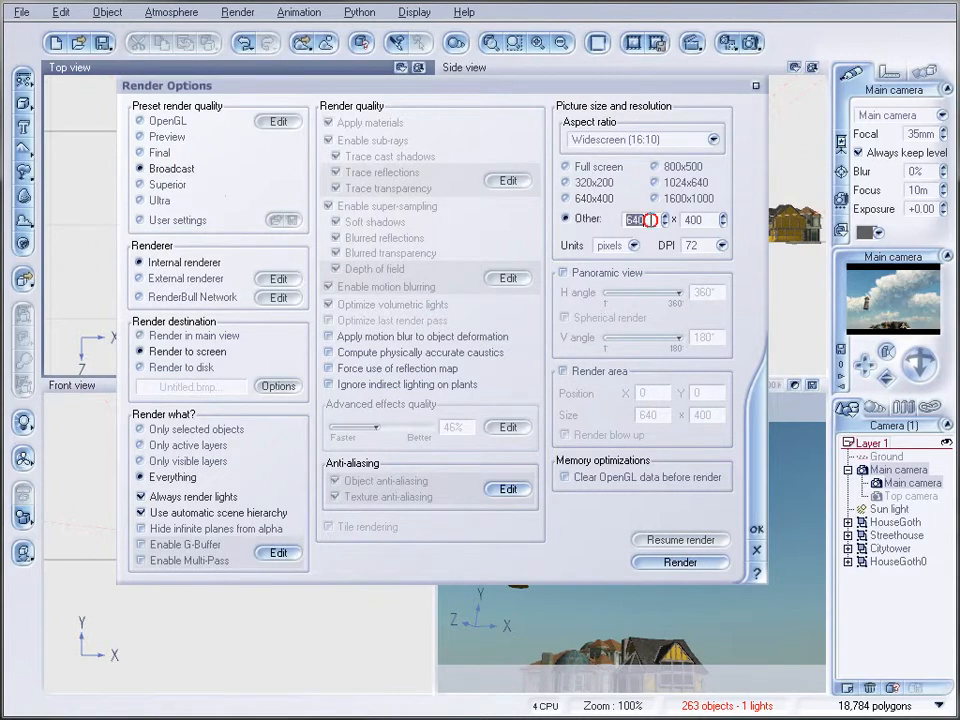
pyautogui.click(713, 139)
pyautogui.click(651, 458)
# Step: Set the render size to 1920 x 1080 pixels and render the picture to screen
pyautogui.moveTo(648, 219); pyautogui.dragTo(546, 212)
pyautogui.write('10')
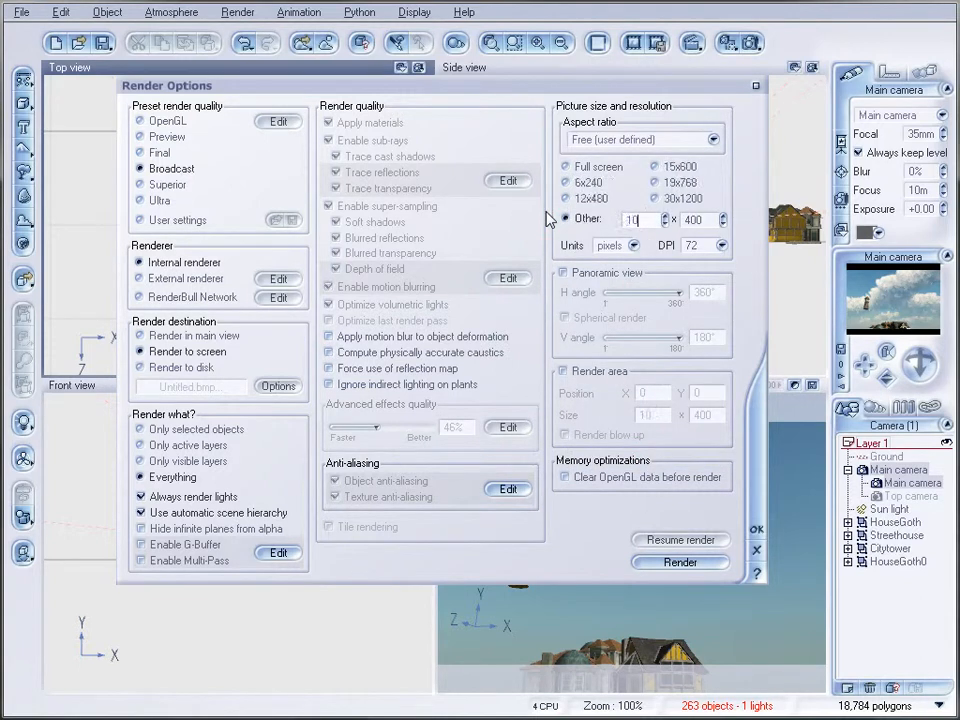
pyautogui.press('BackSpace')
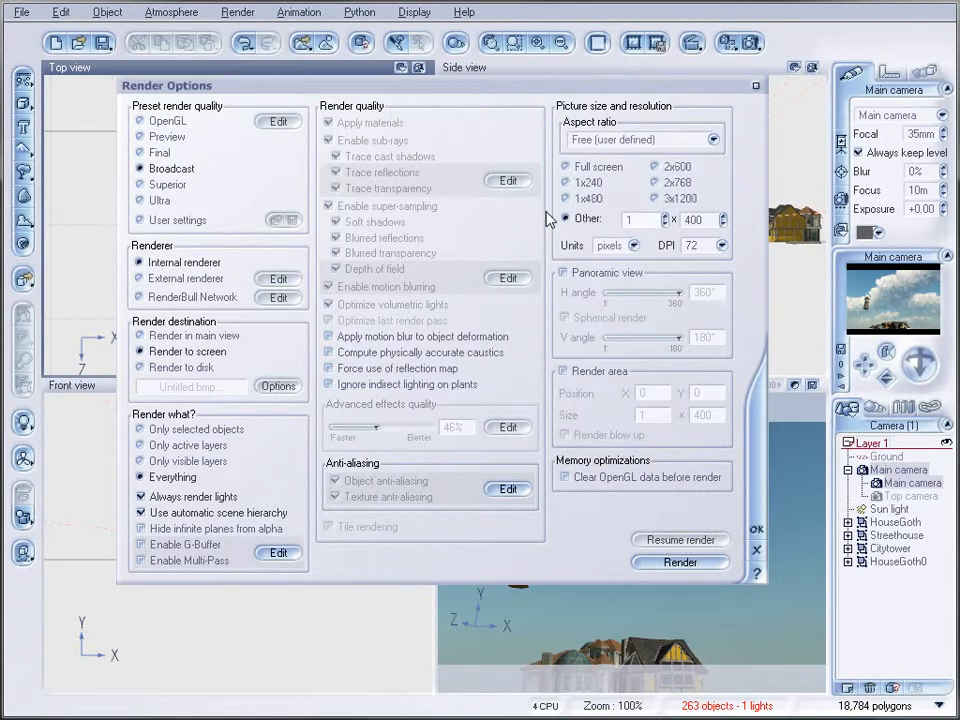
pyautogui.write('920')
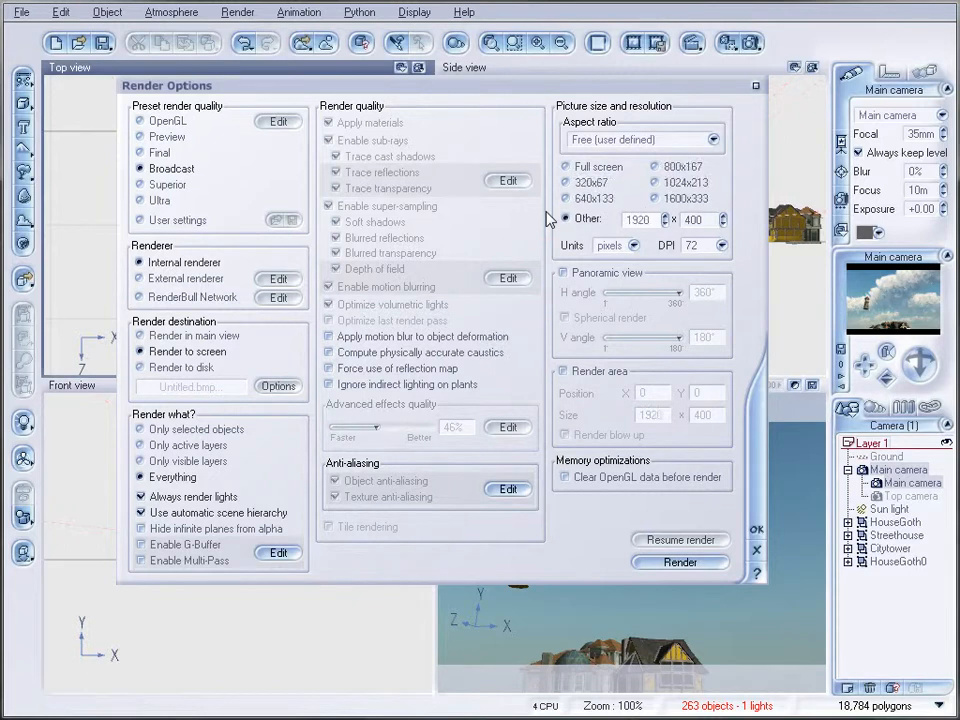
pyautogui.press('Tab')
pyautogui.write('10')
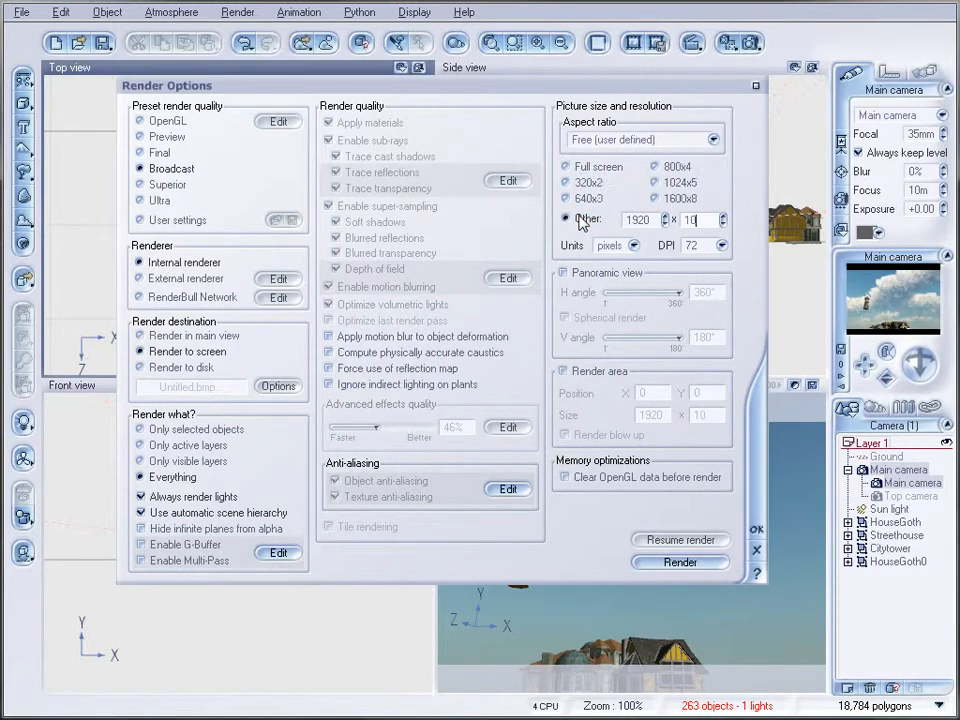
pyautogui.write('80')
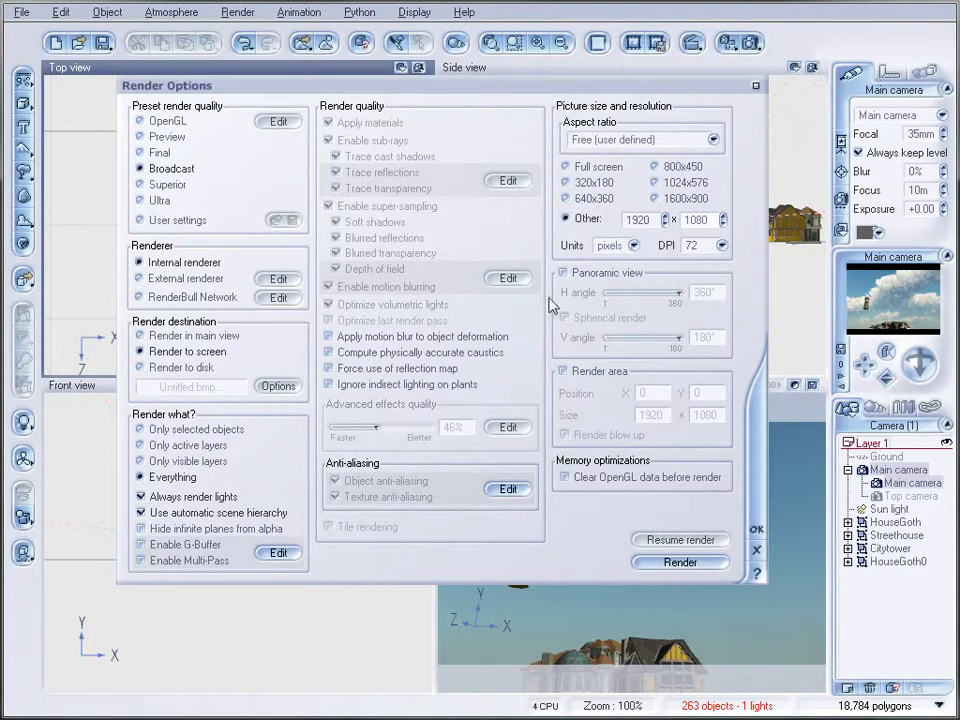
pyautogui.click(681, 563)
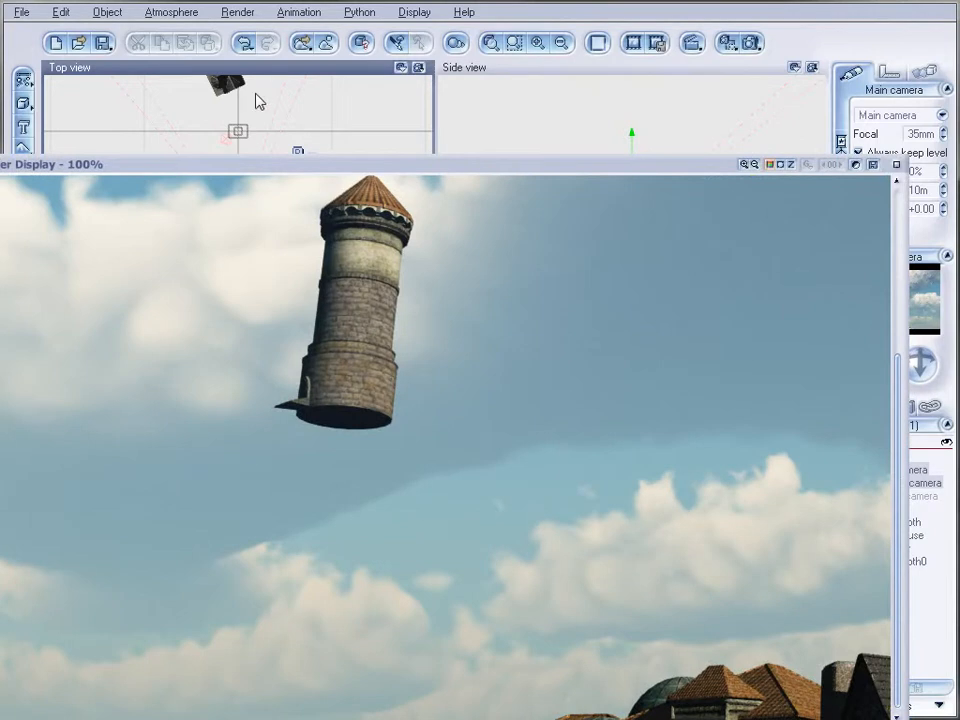
# Step: Examine the finished render of the tower and sky, view its alpha channel, and return to the color channel
pyautogui.moveTo(225, 163); pyautogui.dragTo(212, 107)
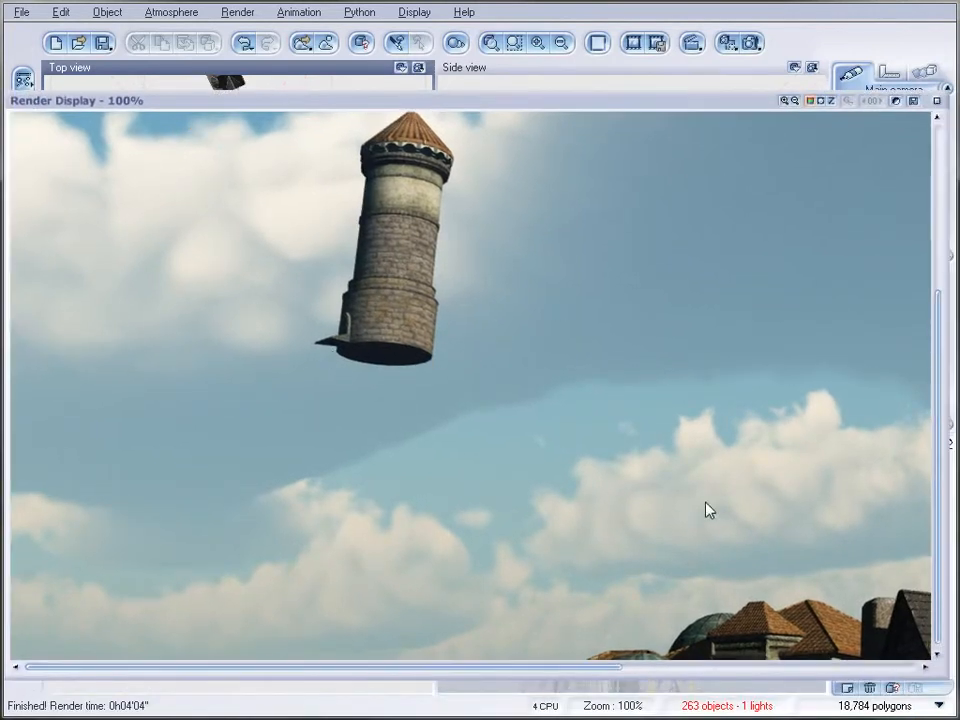
pyautogui.moveTo(937, 489)
pyautogui.mouseDown()
pyautogui.moveTo(928, 371)
pyautogui.moveTo(928, 490)
pyautogui.moveTo(921, 446)
pyautogui.moveTo(924, 474)
pyautogui.mouseUp()
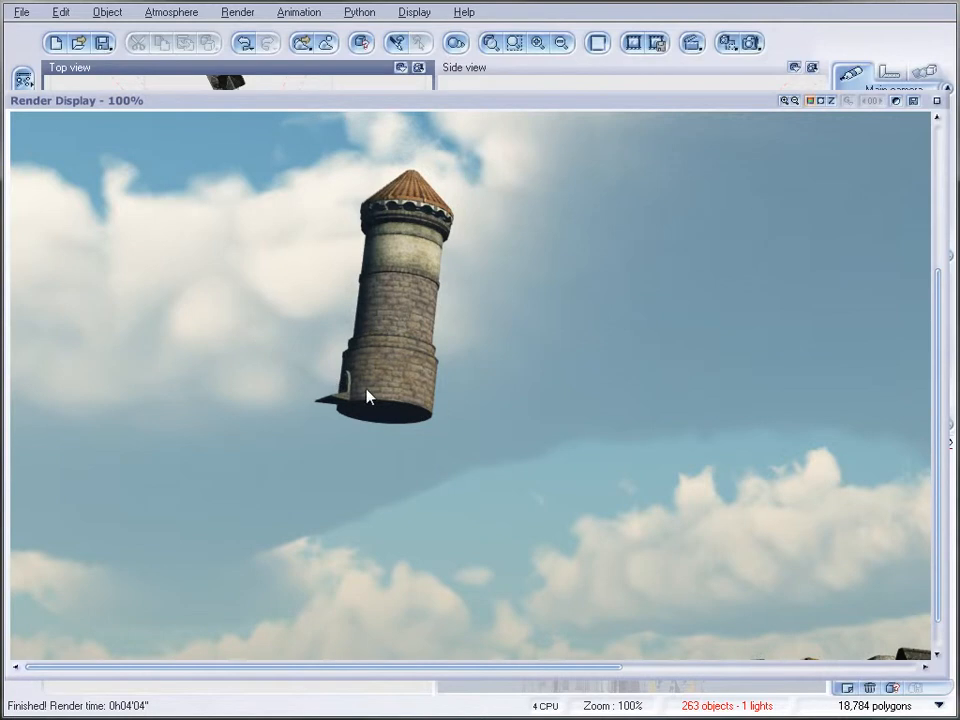
pyautogui.click(818, 101)
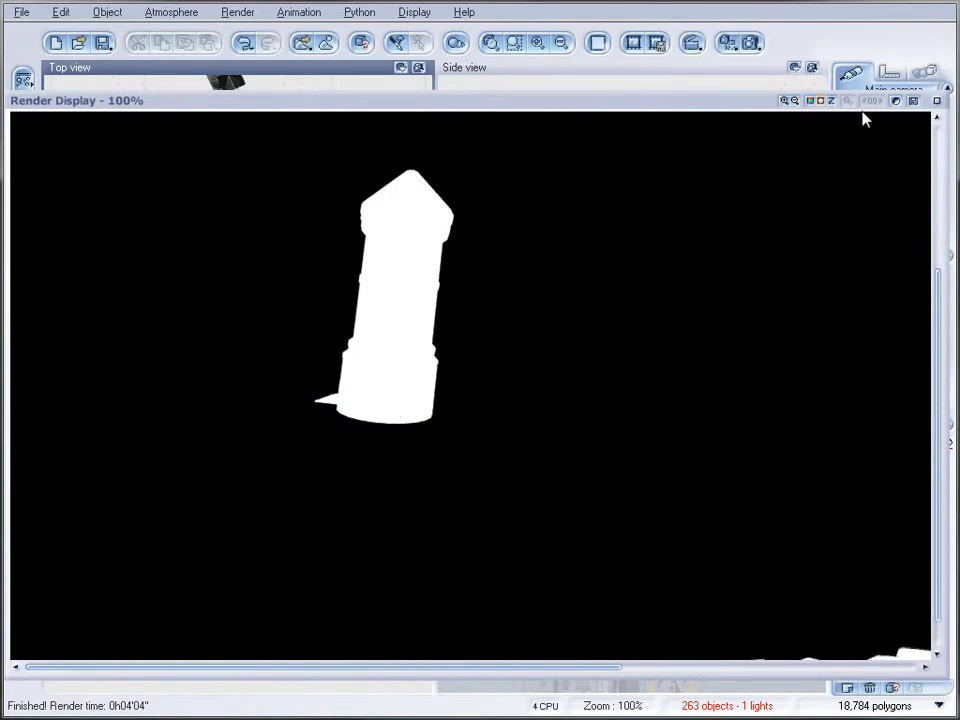
pyautogui.click(810, 101)
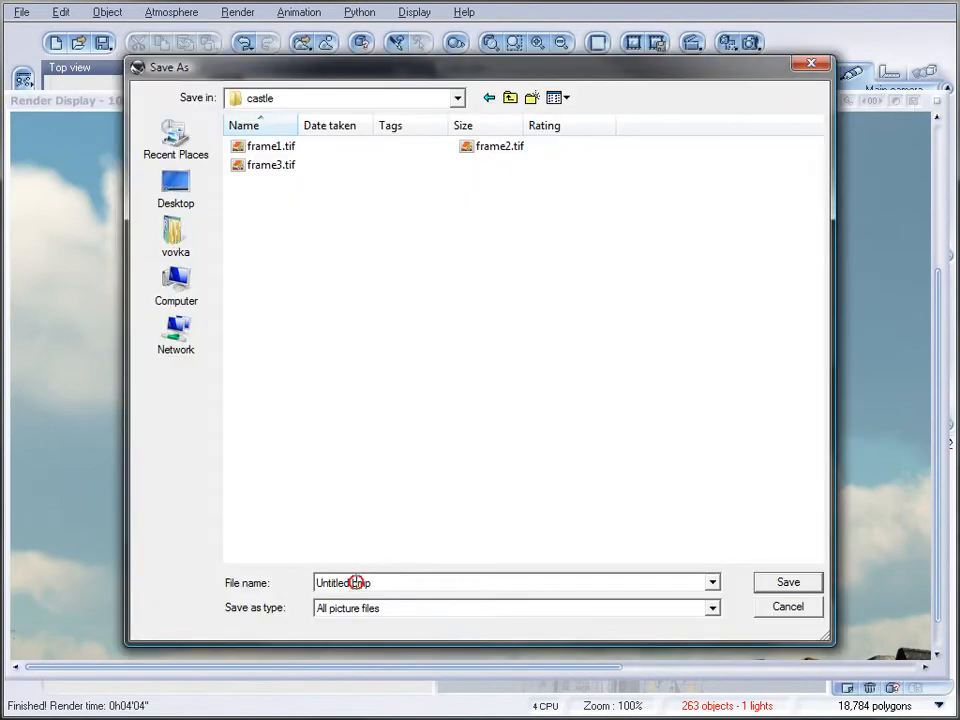
# Step: Save the rendered color picture as frame1-ren.jpg in the castle folder at 100% JPEG quality
pyautogui.doubleClick(359, 582)
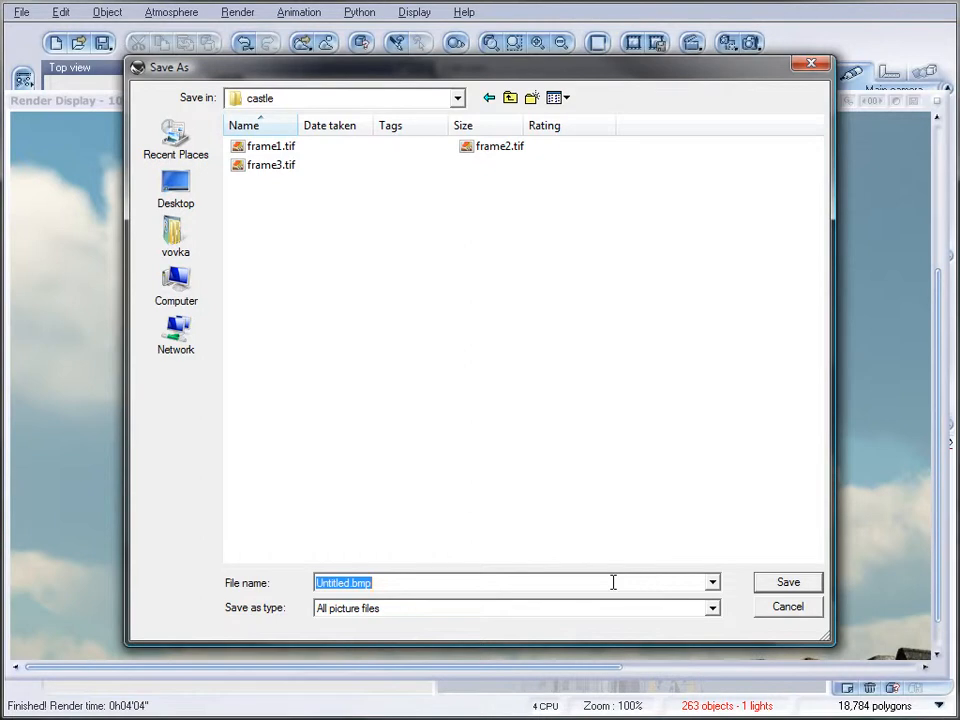
pyautogui.write('frame')
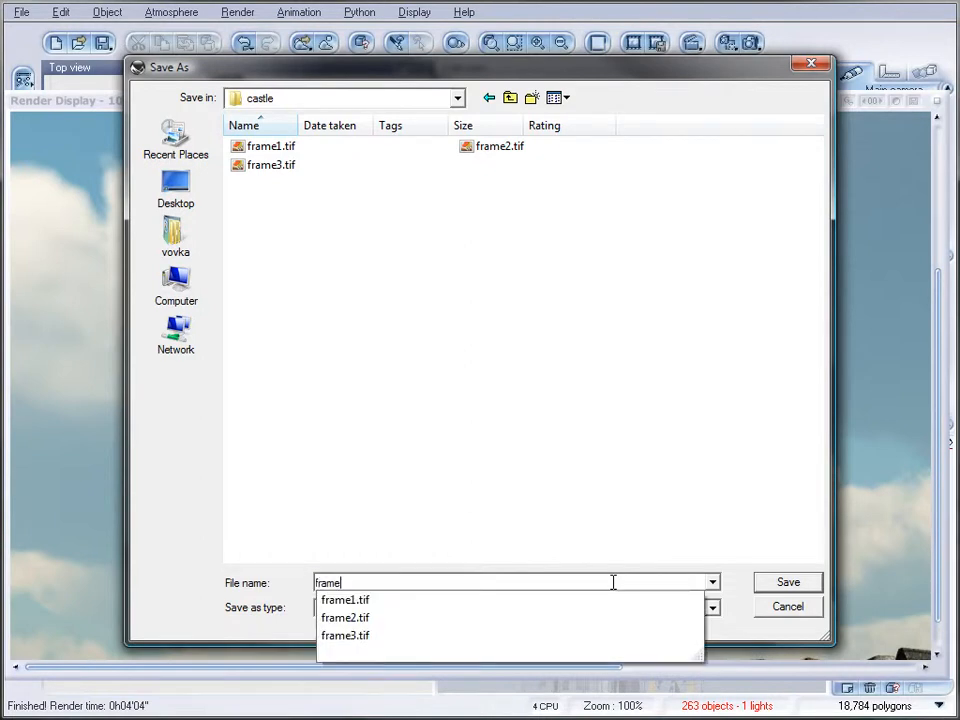
pyautogui.write('one')
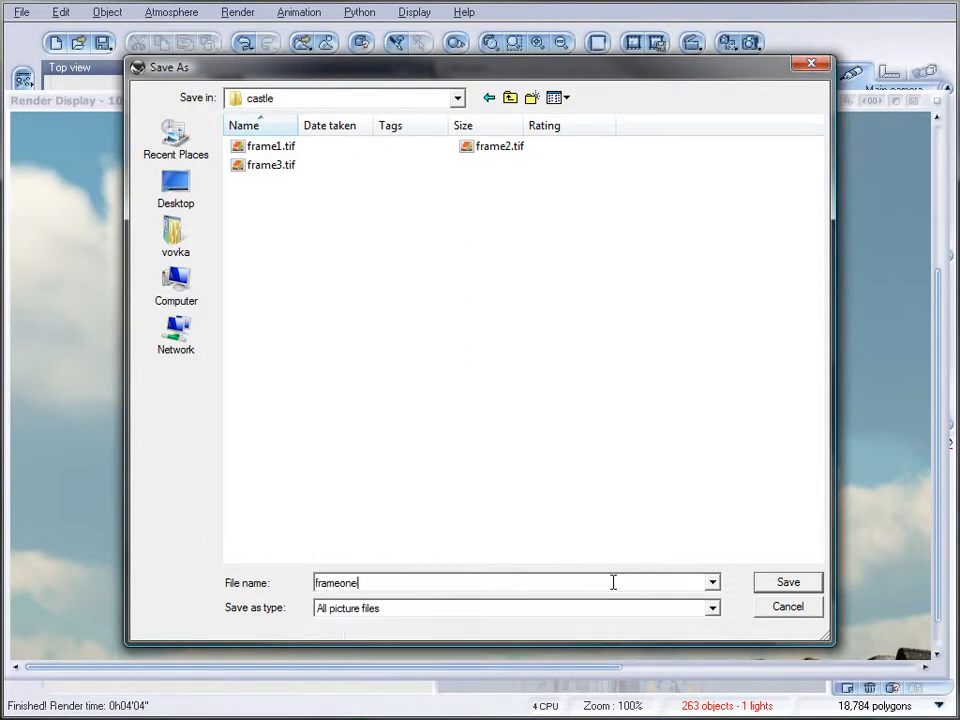
pyautogui.press('BackSpace')
pyautogui.press('BackSpace')
pyautogui.press('BackSpace')
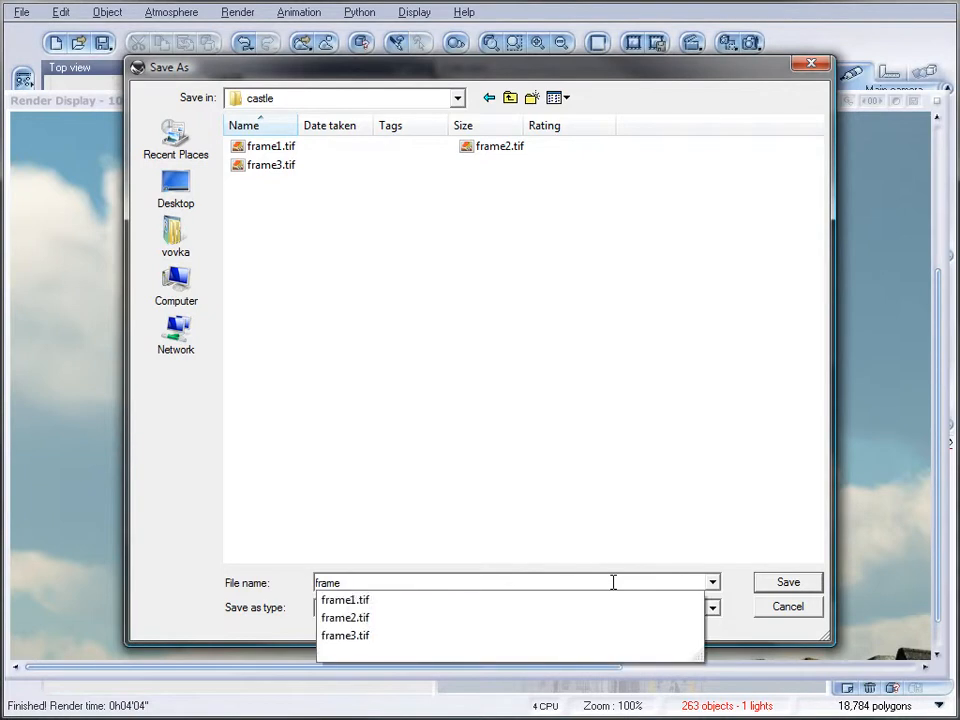
pyautogui.write('1-ren.jpg')
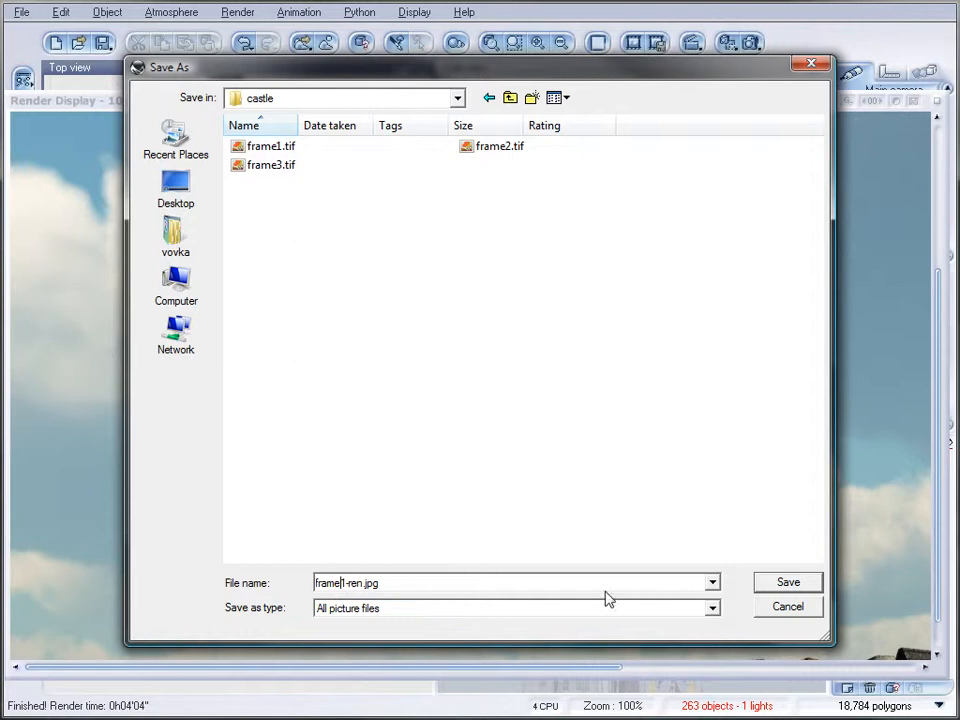
pyautogui.click(788, 581)
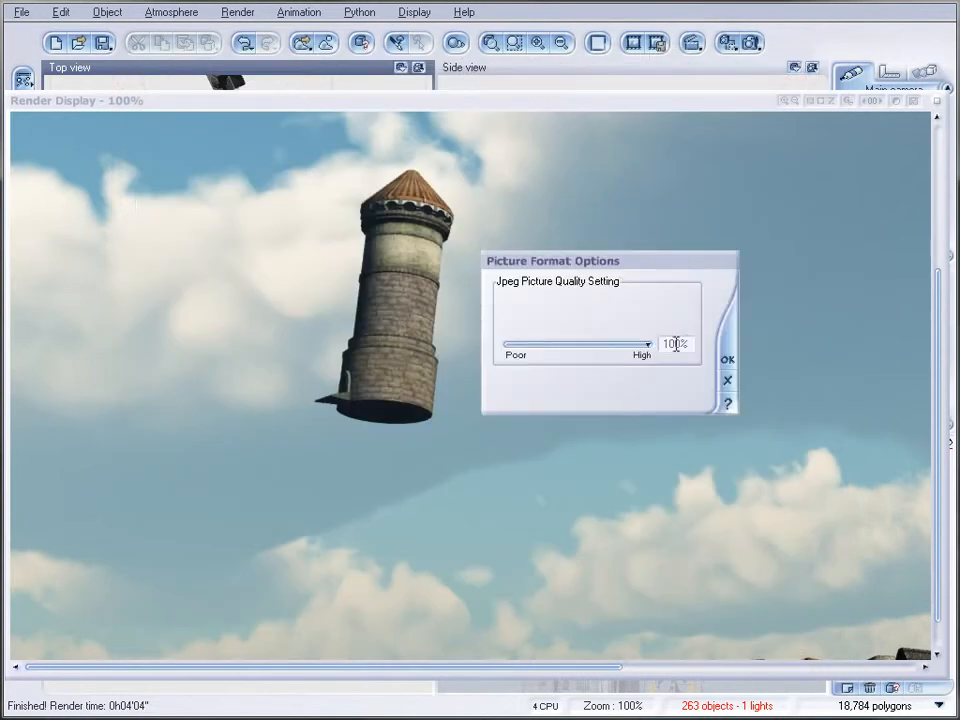
pyautogui.click(727, 359)
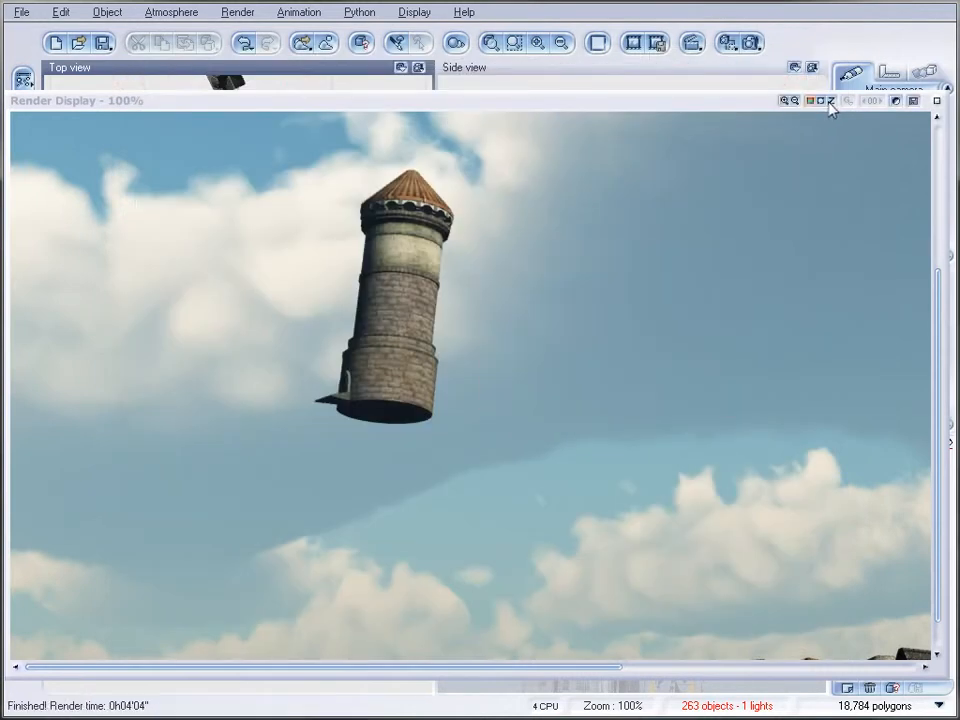
# Step: Save the render's alpha channel as frame1-ren-a.jpg at 100% JPEG quality and close the render display
pyautogui.click(820, 101)
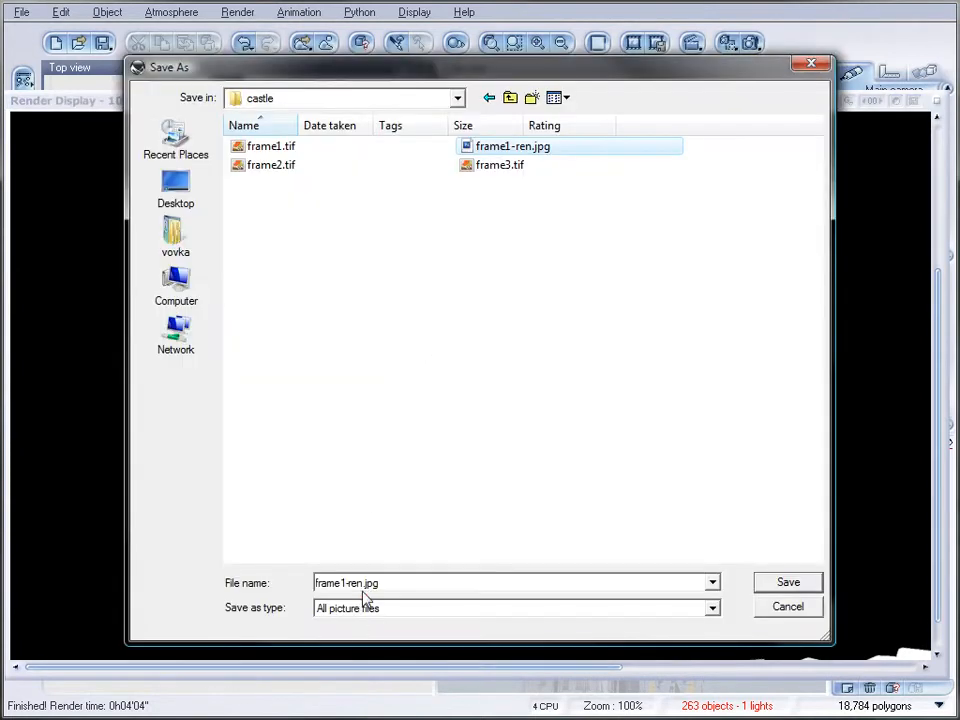
pyautogui.click(362, 583)
pyautogui.click(364, 583)
pyautogui.write('-a')
pyautogui.click(775, 582)
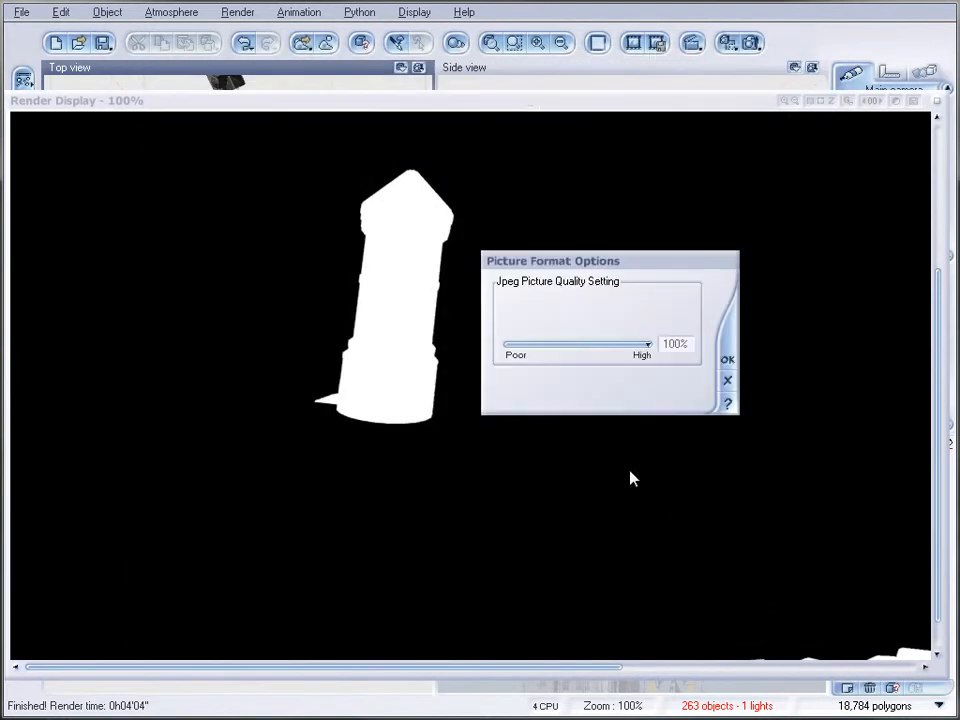
pyautogui.click(727, 359)
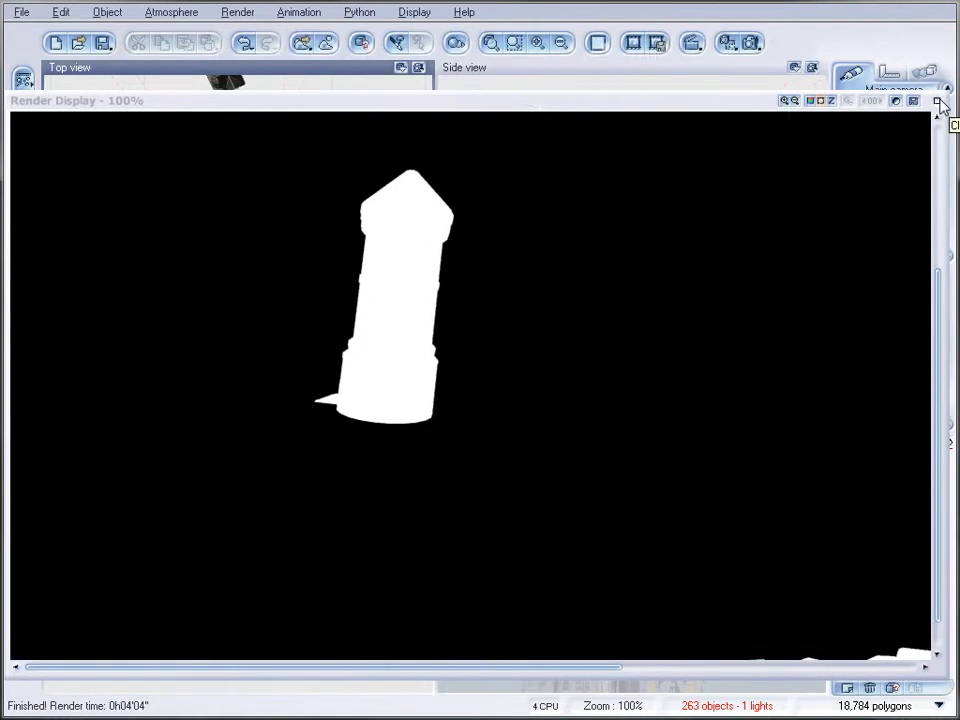
pyautogui.click(938, 101)
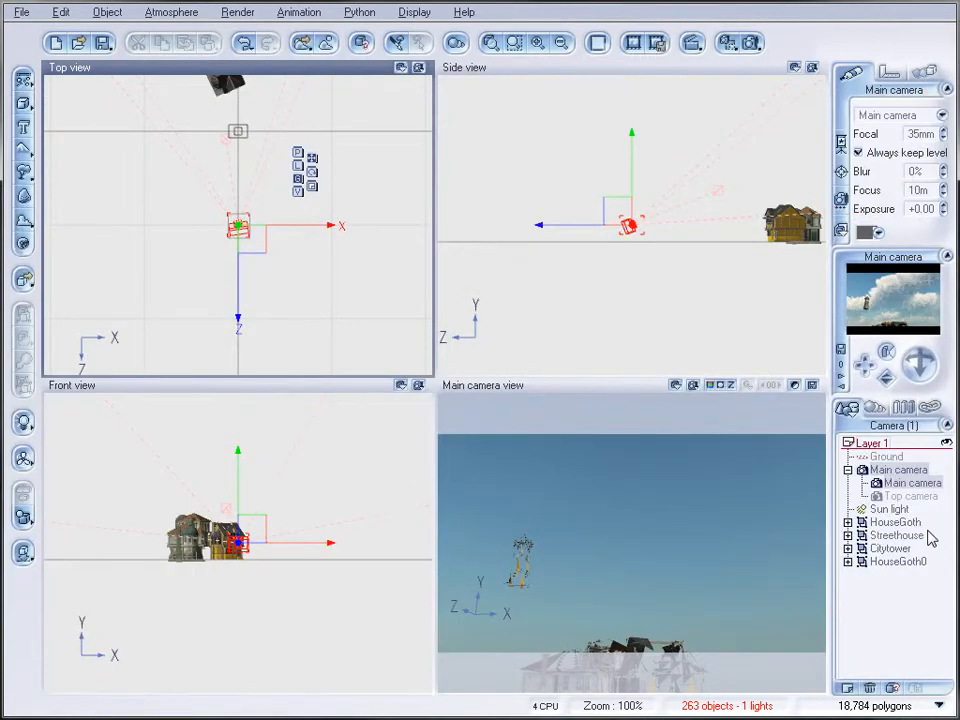
# Step: Enable the main camera's backdrop using frame2.tif as a single image instead of a sequence, and accept the camera options
pyautogui.rightClick(875, 482)
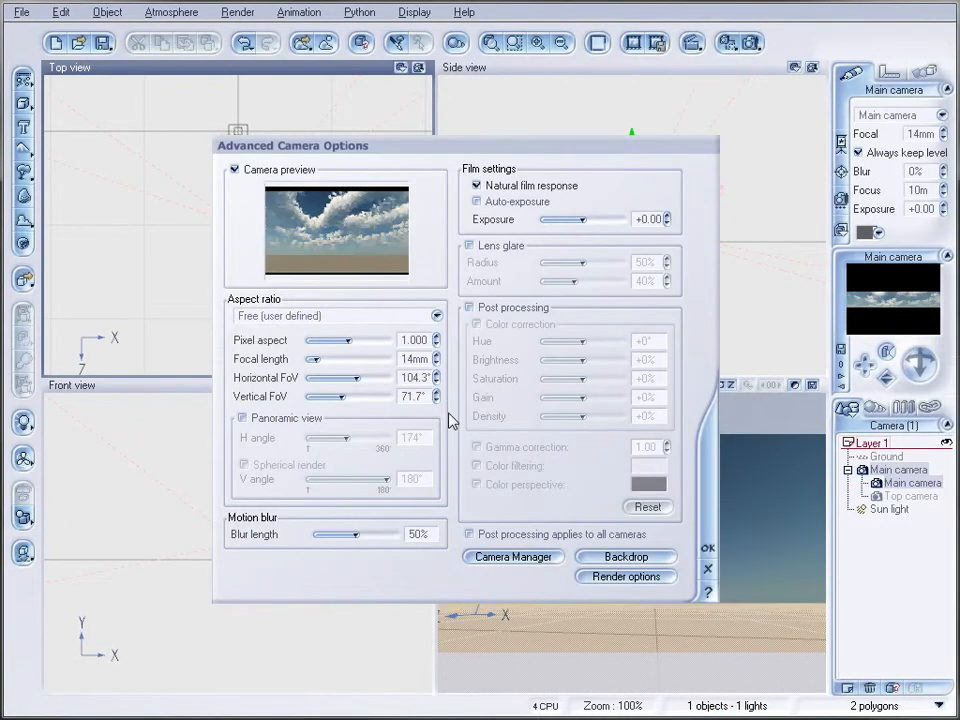
pyautogui.click(625, 557)
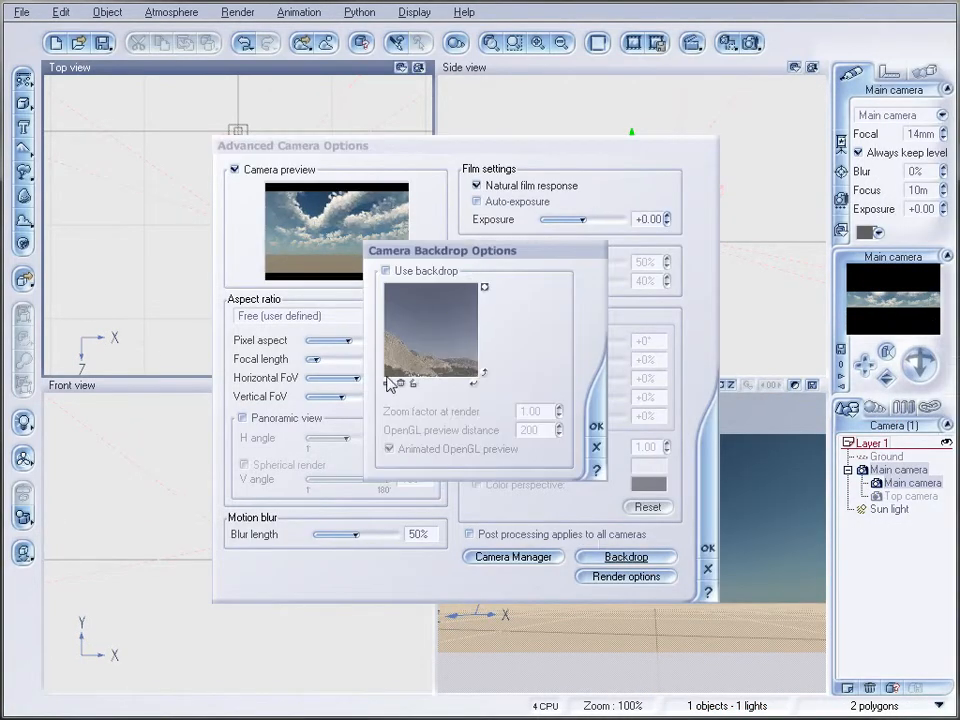
pyautogui.click(386, 271)
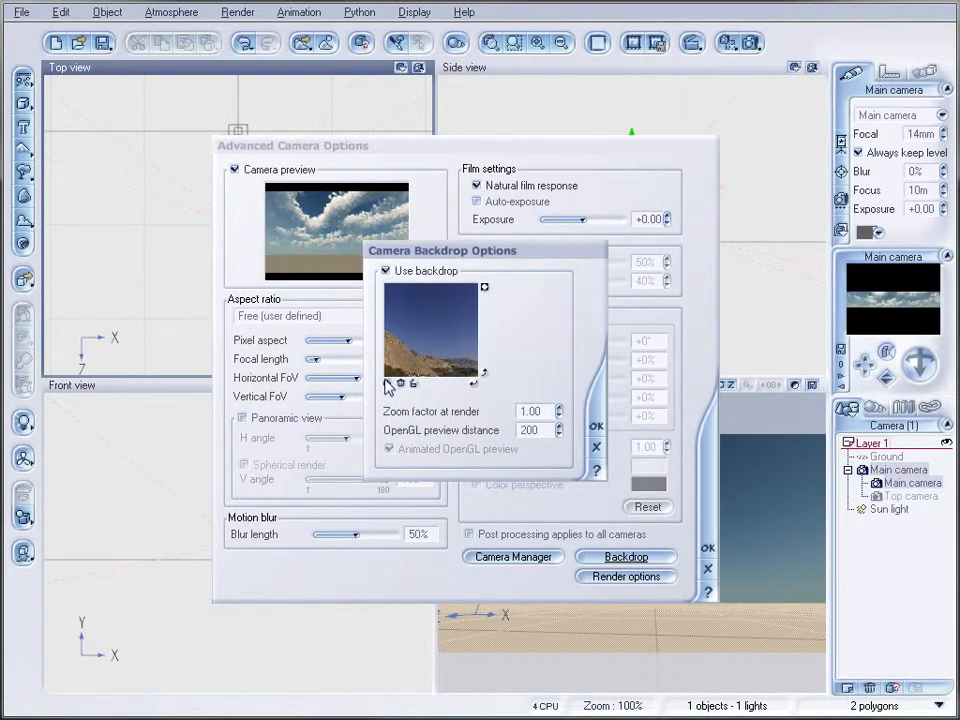
pyautogui.click(389, 385)
pyautogui.click(207, 670)
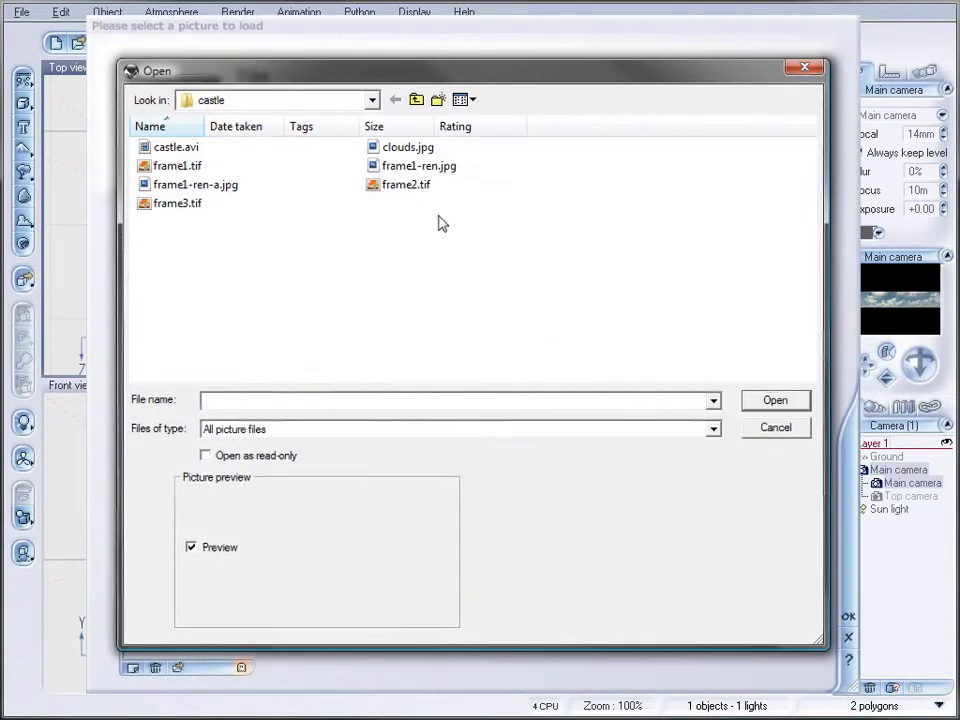
pyautogui.click(405, 184)
pyautogui.click(775, 400)
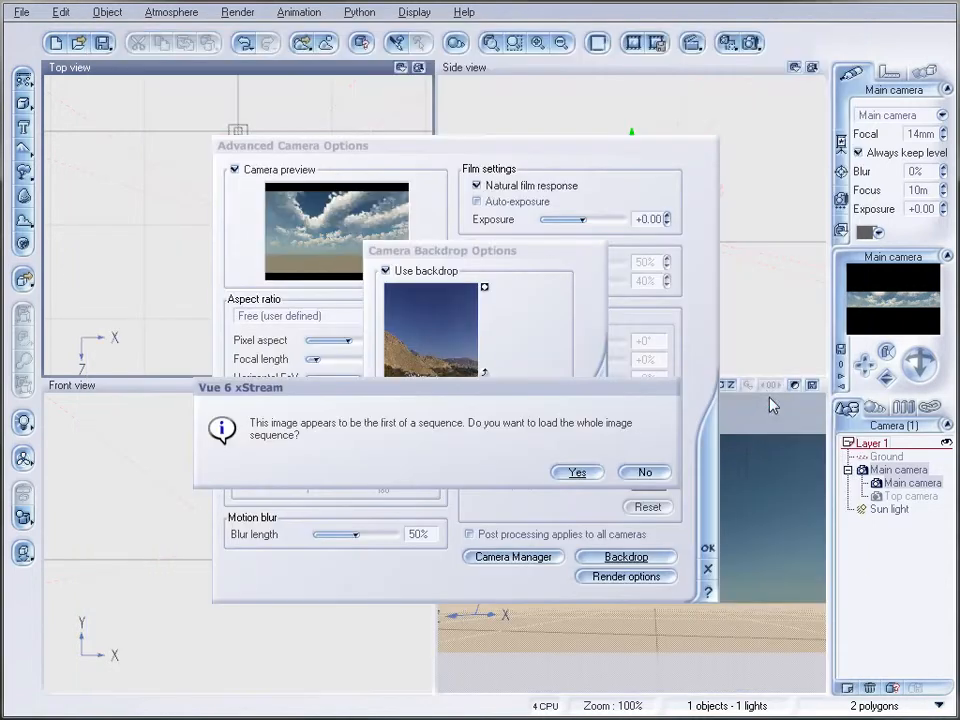
pyautogui.click(645, 471)
pyautogui.click(600, 364)
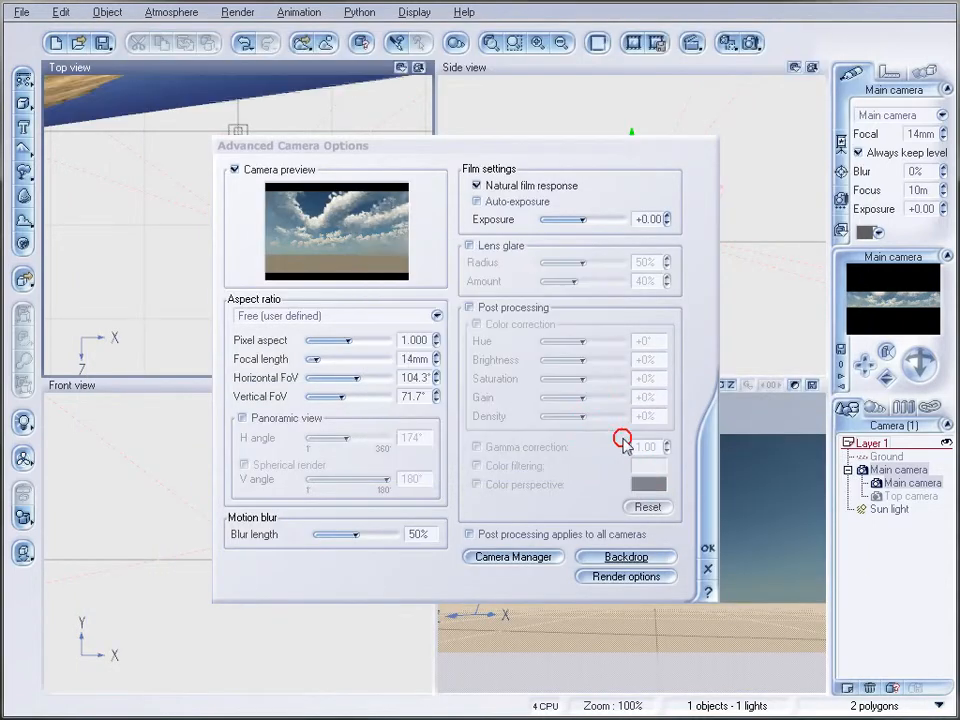
pyautogui.click(708, 548)
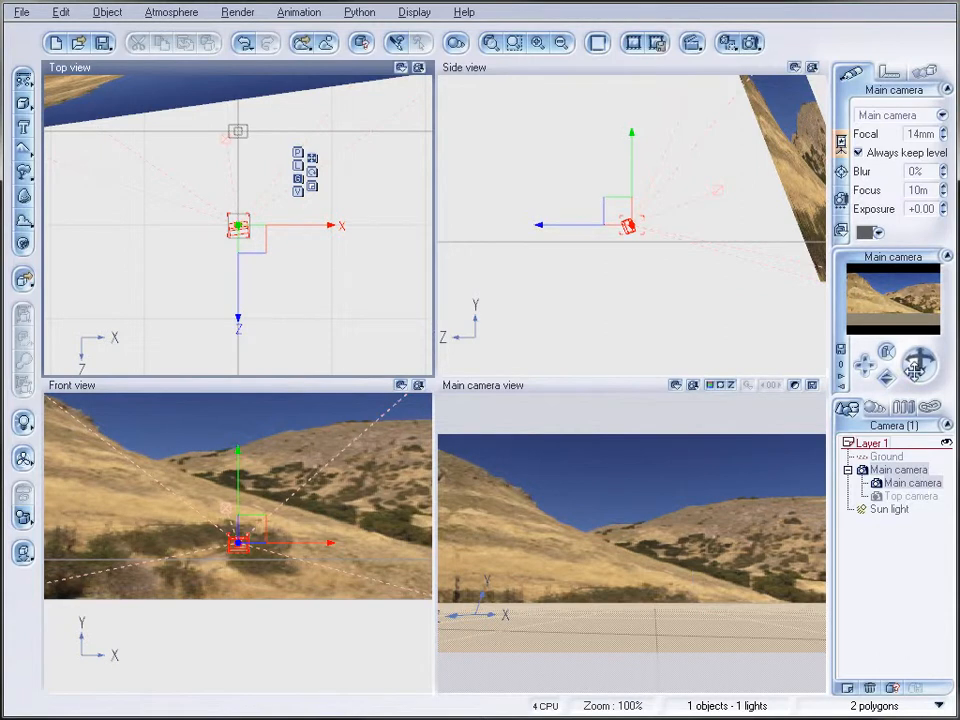
# Step: Add a reference cube on the ground in front of the main camera and adjust the camera angle to match the hillside backdrop
pyautogui.moveTo(920, 347)
pyautogui.mouseDown()
pyautogui.moveTo(920, 322)
pyautogui.moveTo(920, 388)
pyautogui.moveTo(906, 359)
pyautogui.moveTo(918, 356)
pyautogui.moveTo(920, 330)
pyautogui.moveTo(947, 490)
pyautogui.mouseUp()
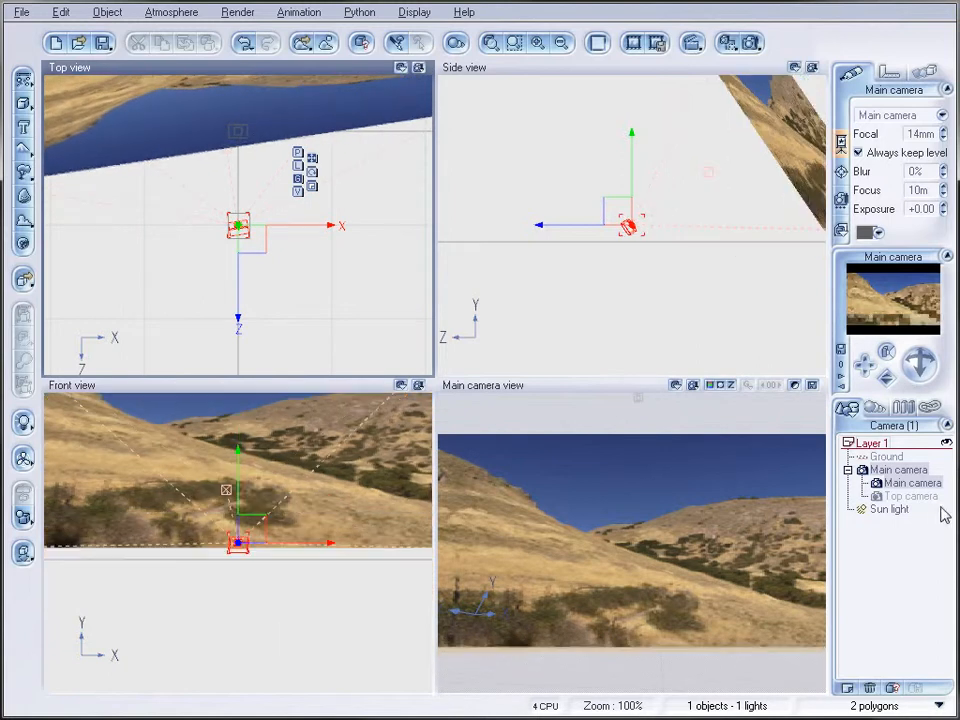
pyautogui.moveTo(935, 378); pyautogui.dragTo(935, 374)
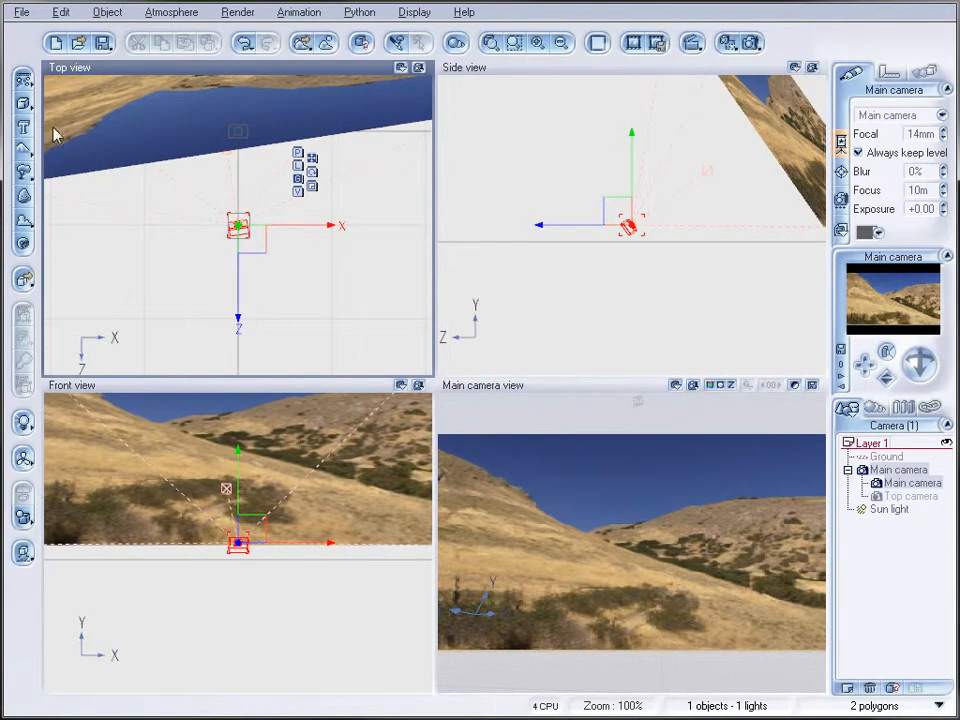
pyautogui.click(24, 104)
pyautogui.moveTo(252, 228); pyautogui.dragTo(248, 165)
pyautogui.moveTo(696, 208); pyautogui.dragTo(744, 204)
pyautogui.moveTo(920, 363); pyautogui.dragTo(920, 400)
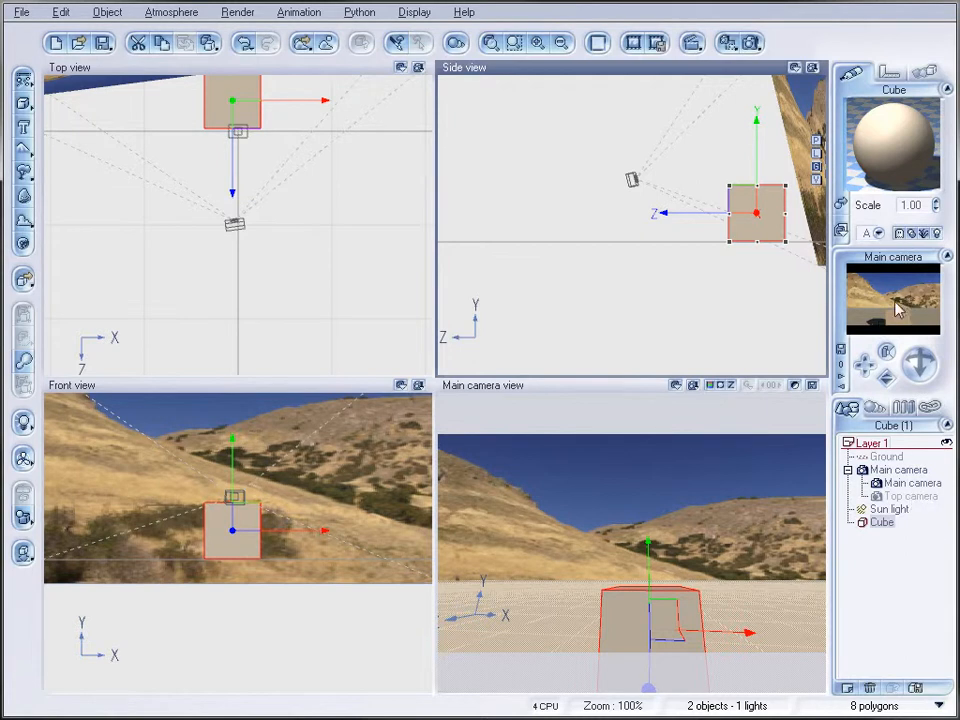
# Step: Reposition the sun light behind the camera so that it lights the front face of the cube
pyautogui.click(889, 509)
pyautogui.click(796, 385)
pyautogui.moveTo(257, 242); pyautogui.dragTo(155, 299)
pyautogui.moveTo(291, 221); pyautogui.dragTo(366, 207, button='right')
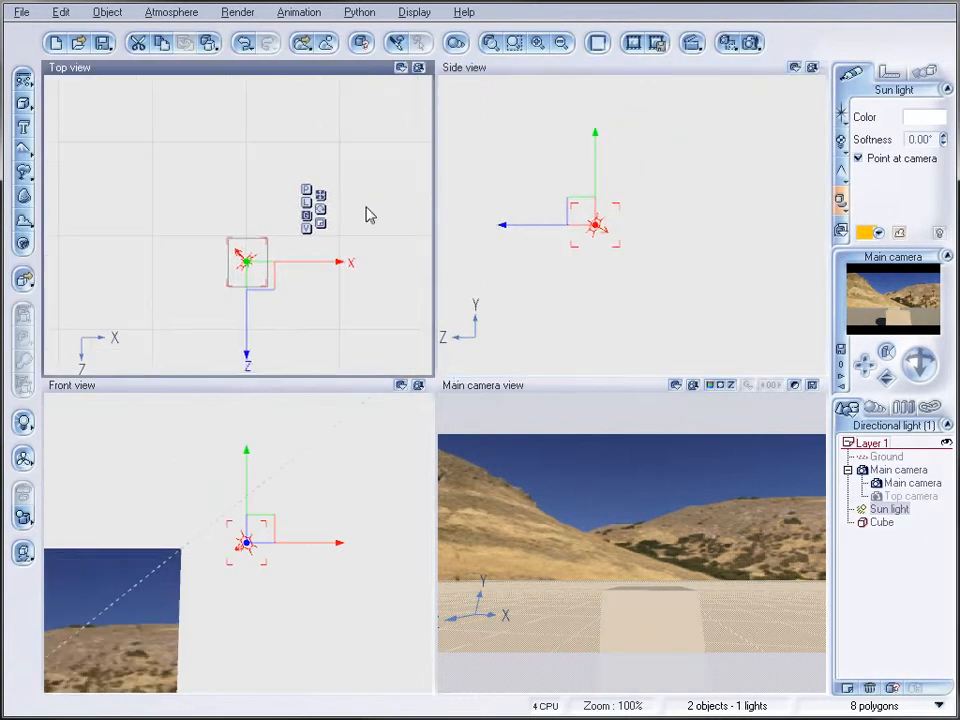
pyautogui.scroll(-5, 366, 210)
pyautogui.moveTo(246, 244); pyautogui.dragTo(155, 260)
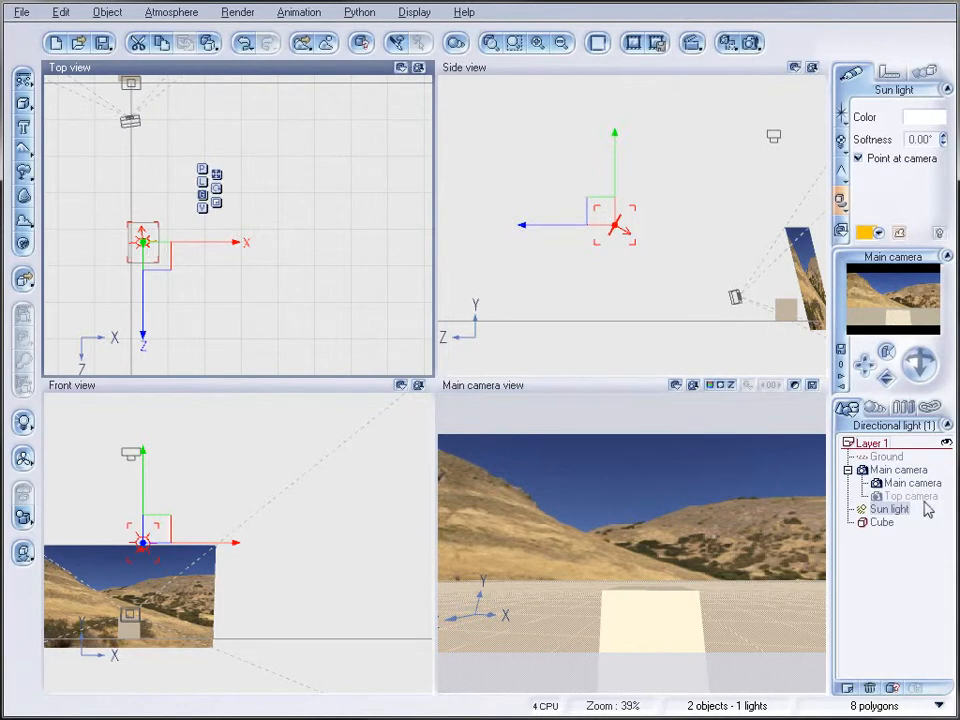
# Step: Delete the reference cube and hide the ground plane from the render
pyautogui.click(890, 523)
pyautogui.press('Delete')
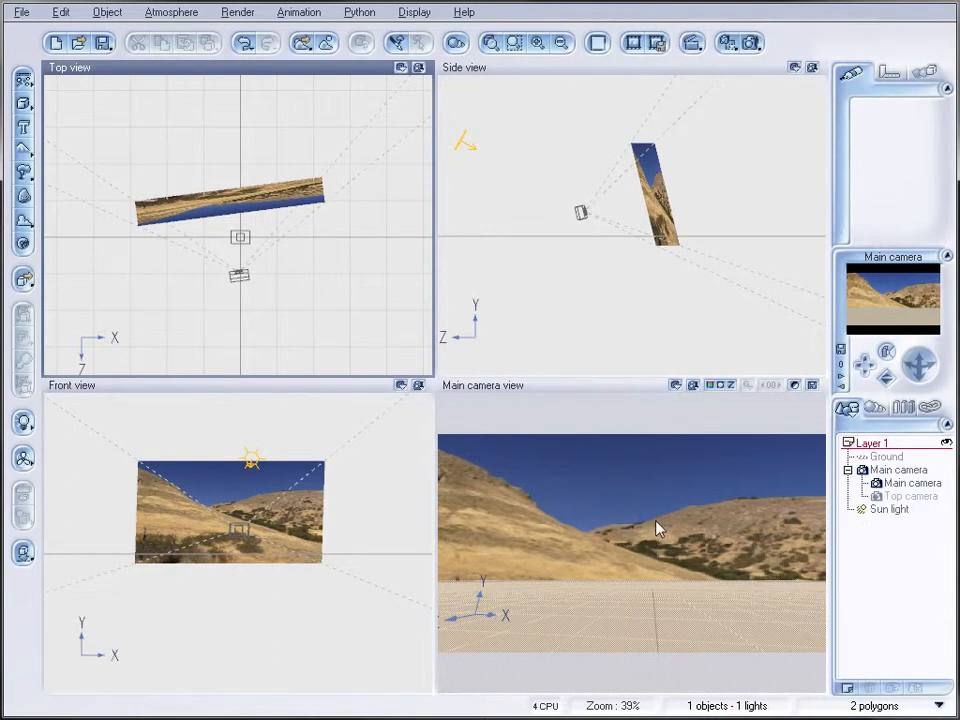
pyautogui.click(888, 457)
pyautogui.rightClick(888, 455)
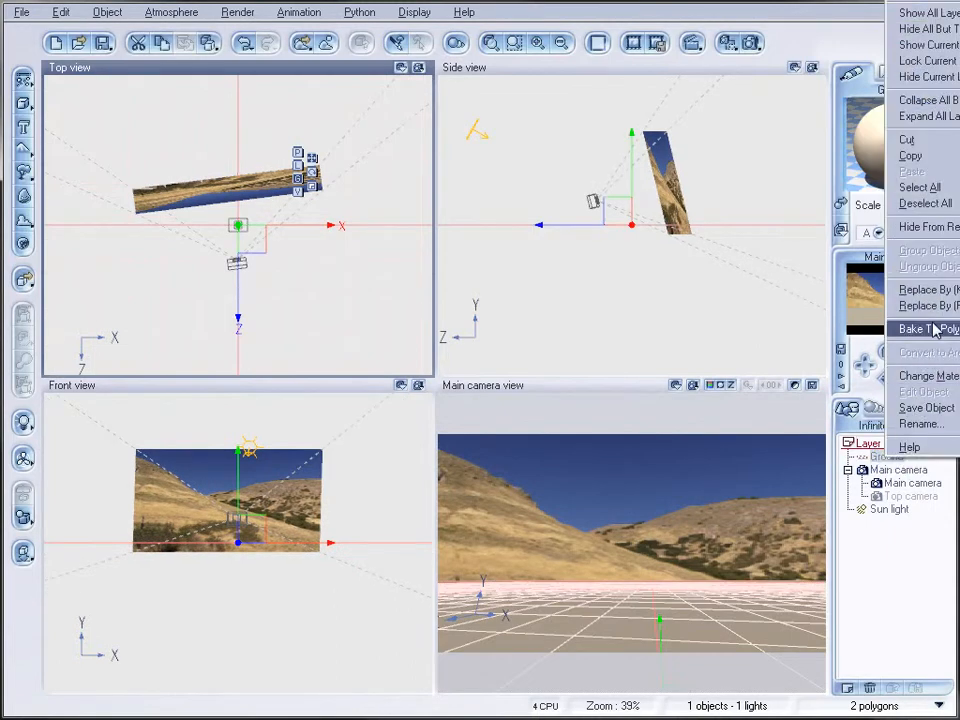
pyautogui.click(933, 228)
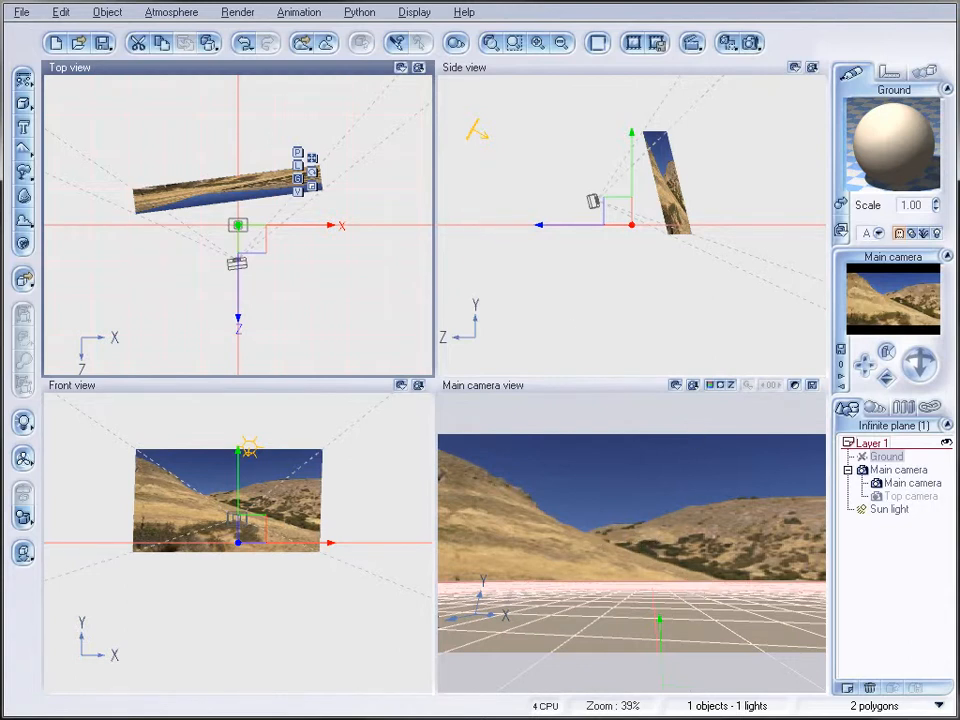
# Step: Load the two-wheeled cart Twcarrige.vob from the twowheel folder of the Midivil collection
pyautogui.click(26, 14)
pyautogui.click(111, 228)
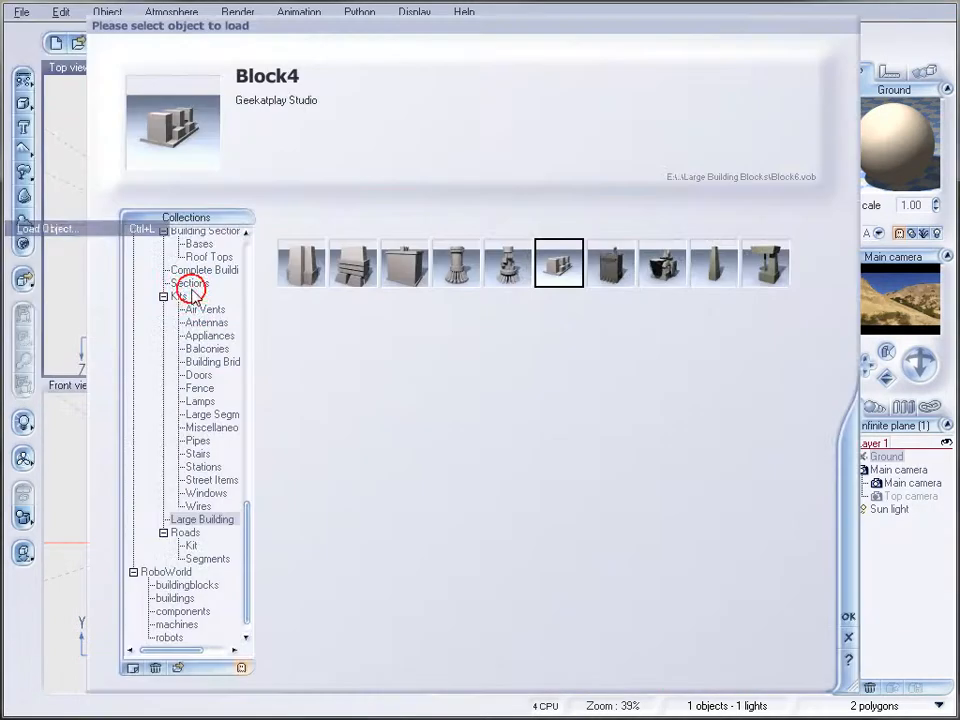
pyautogui.click(180, 668)
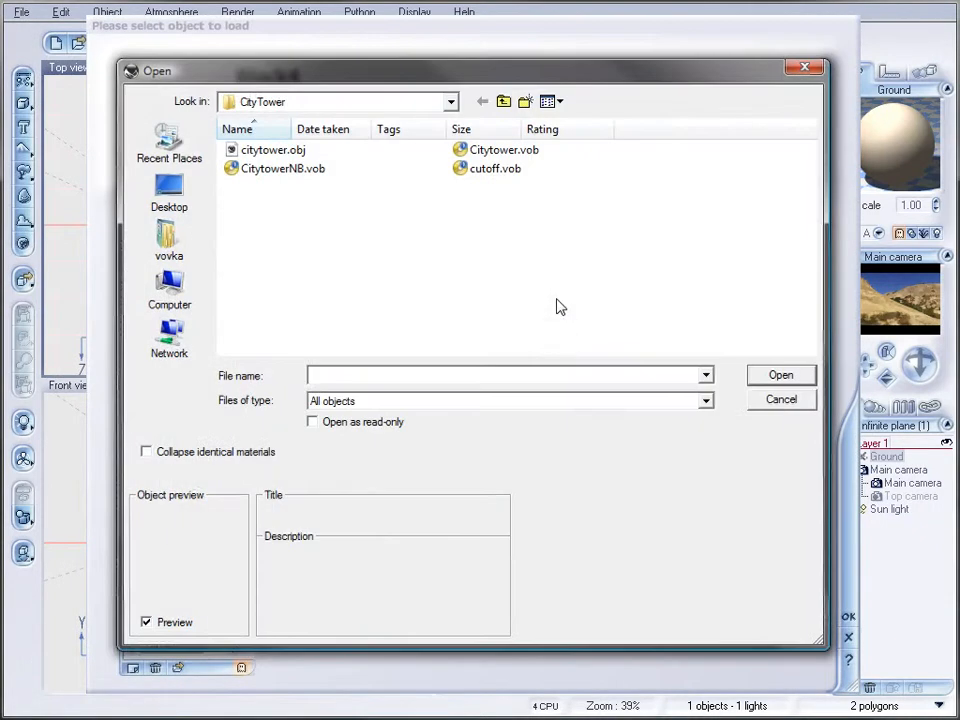
pyautogui.click(503, 102)
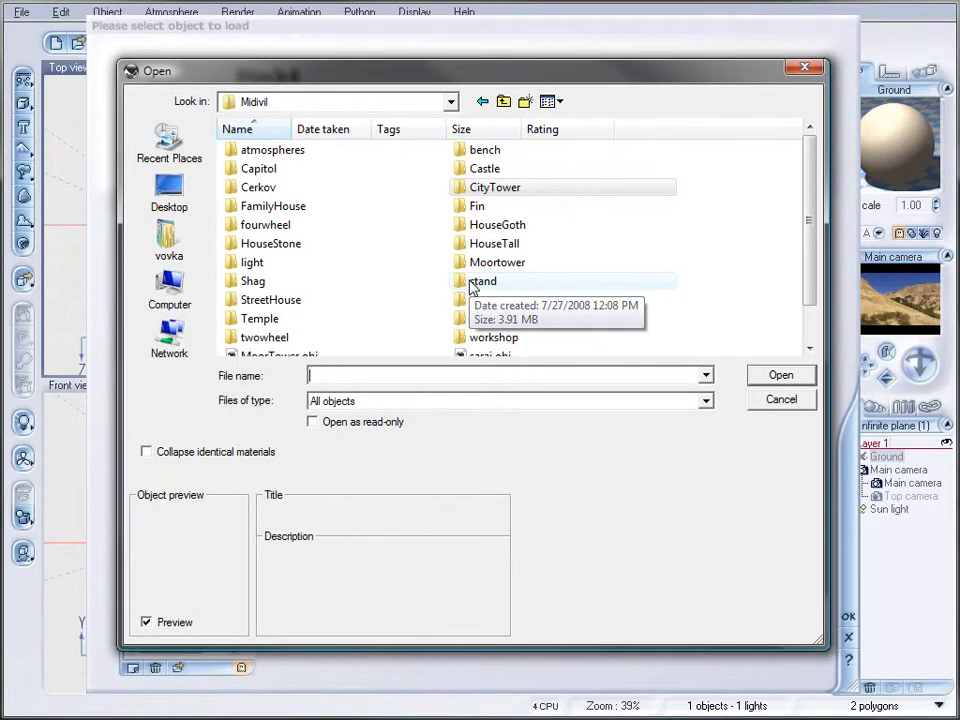
pyautogui.doubleClick(272, 338)
pyautogui.click(505, 152)
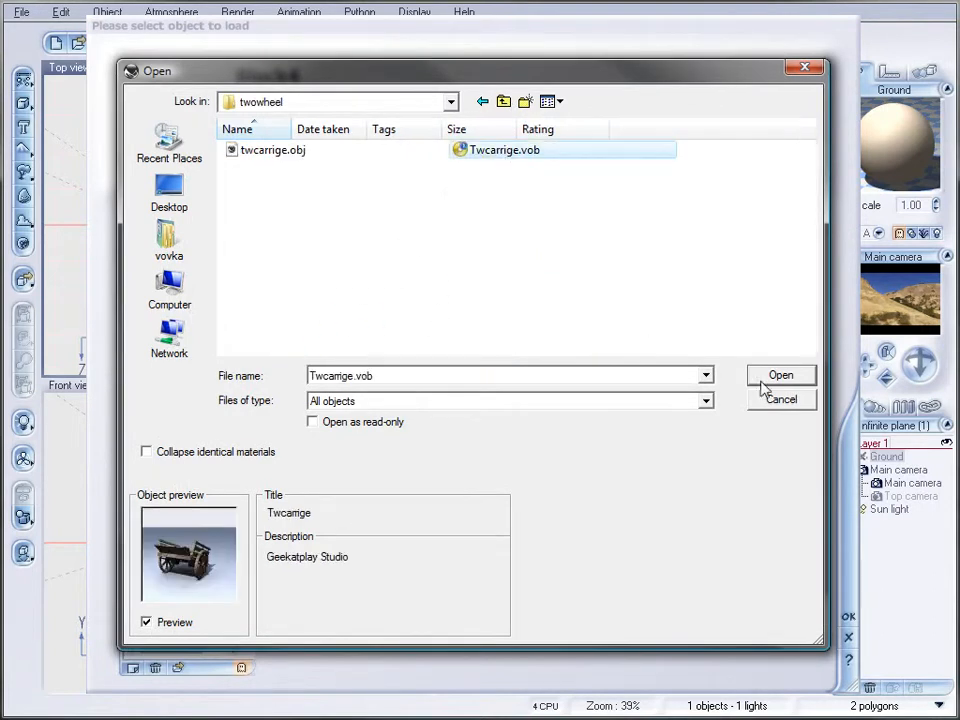
pyautogui.click(772, 376)
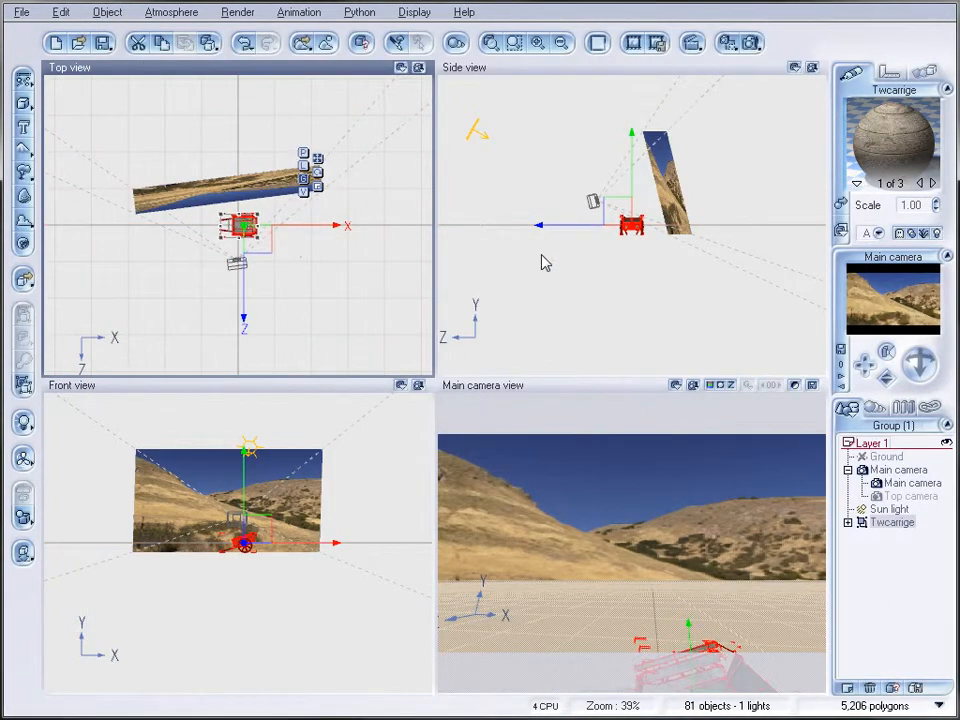
# Step: Move the cart back behind the backdrop plane, raise it above the ground, and scale it down
pyautogui.moveTo(637, 258); pyautogui.dragTo(578, 322, button='right')
pyautogui.scroll(2, 578, 322)
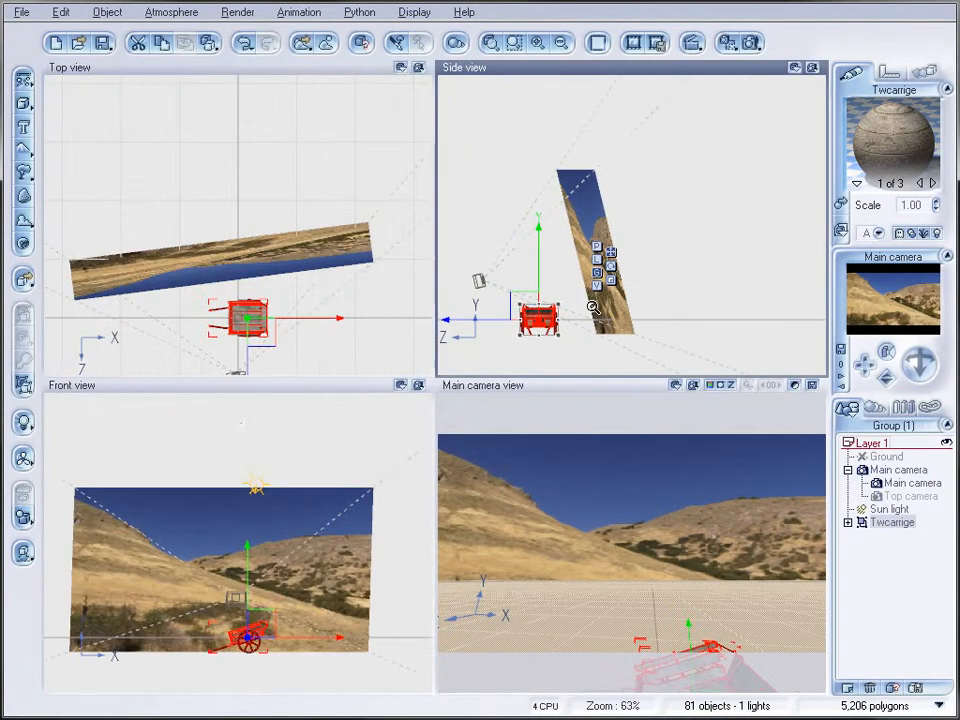
pyautogui.moveTo(548, 310); pyautogui.dragTo(648, 270)
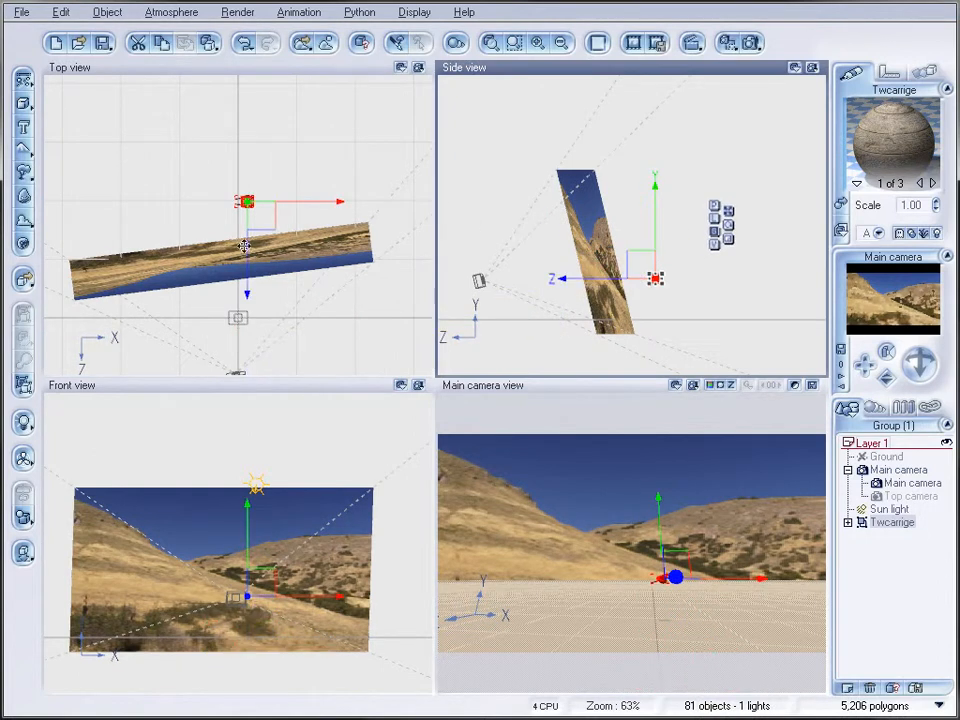
# Step: Shift the cart slightly toward negative X and rotate it to an angle around its vertical axis
pyautogui.scroll(2, 258, 214)
pyautogui.click(254, 192)
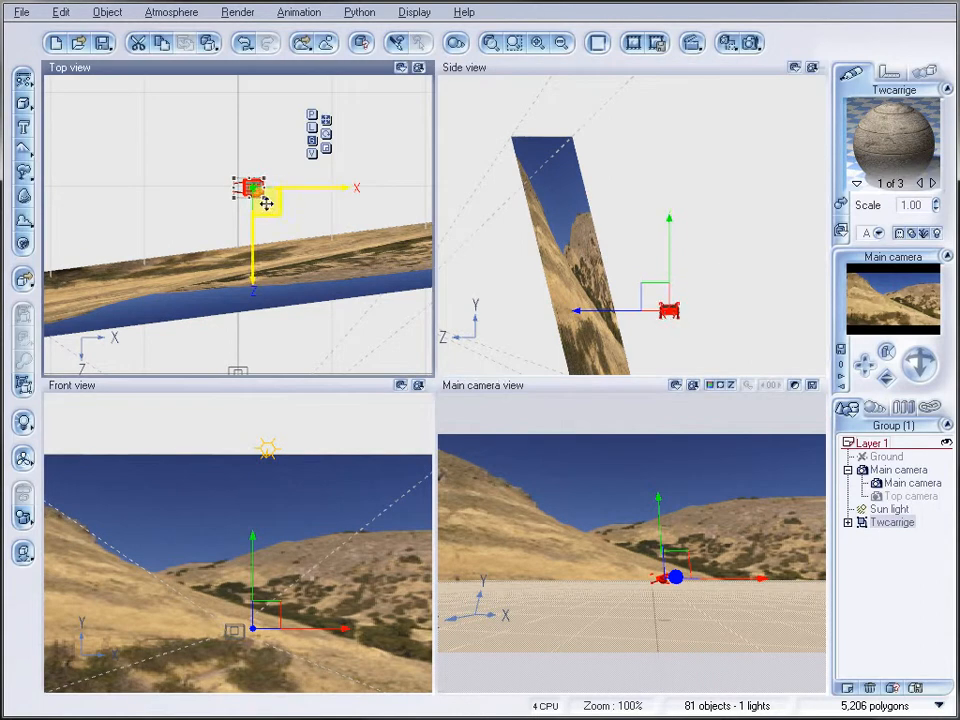
pyautogui.moveTo(266, 200)
pyautogui.mouseDown()
pyautogui.moveTo(288, 203)
pyautogui.moveTo(260, 206)
pyautogui.mouseUp()
pyautogui.moveTo(199, 208); pyautogui.dragTo(212, 220)
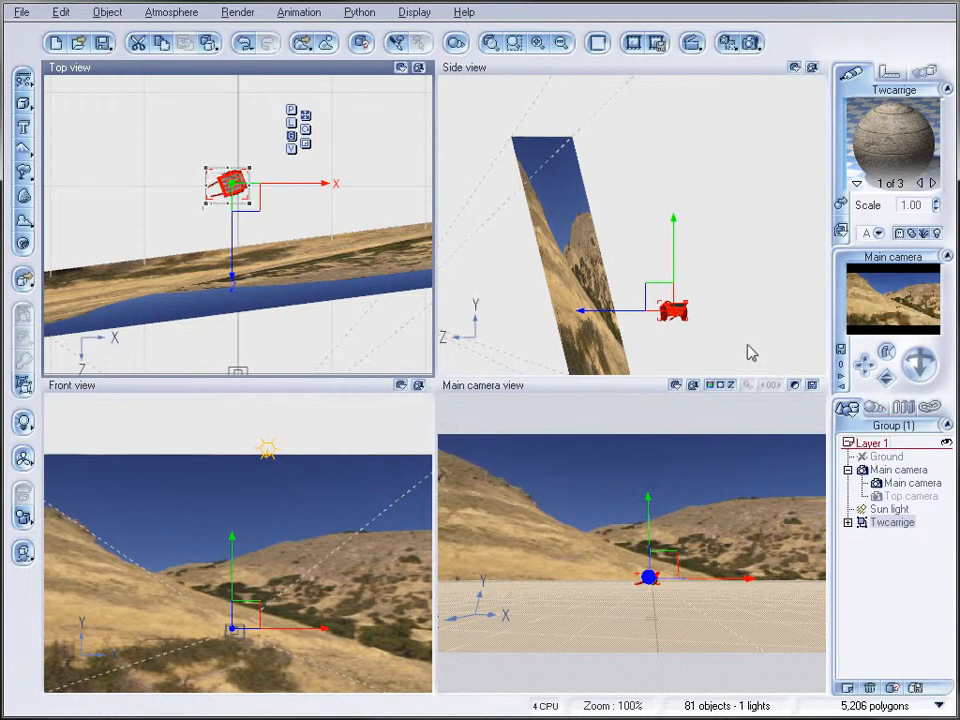
# Step: Tilt the cart slightly and move it farther back behind the backdrop plane
pyautogui.moveTo(704, 320)
pyautogui.mouseDown()
pyautogui.moveTo(705, 302)
pyautogui.moveTo(704, 310)
pyautogui.mouseUp()
pyautogui.moveTo(246, 197); pyautogui.dragTo(244, 177)
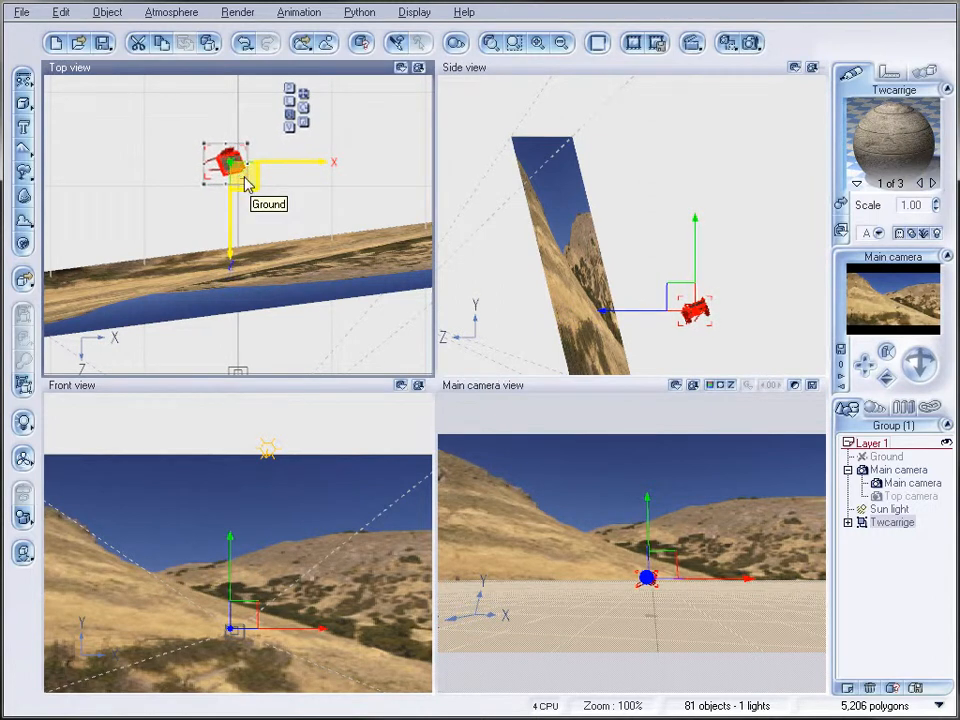
pyautogui.moveTo(365, 137); pyautogui.dragTo(373, 213, button='right')
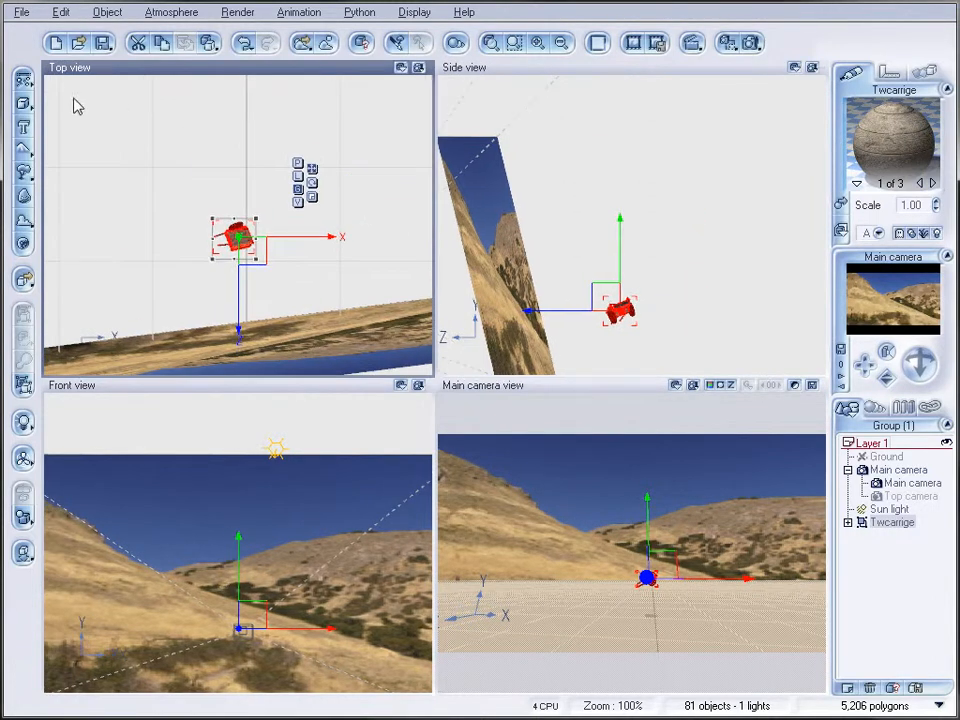
# Step: Load the house object Workshop.vob from the workshop folder of the Midivil collection
pyautogui.click(22, 12)
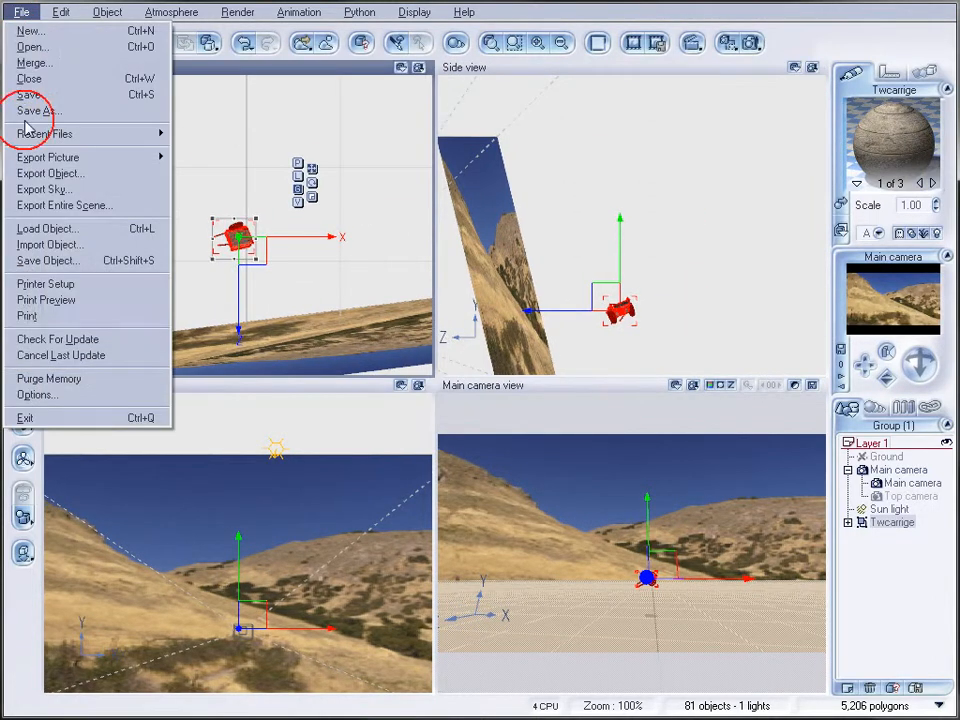
pyautogui.click(96, 228)
pyautogui.click(176, 668)
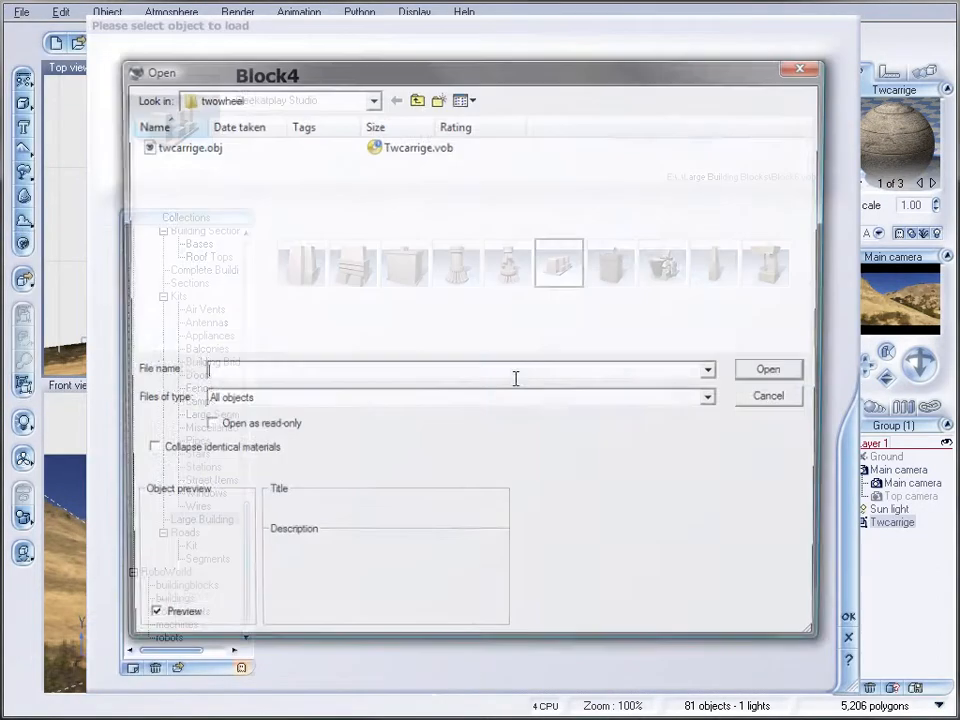
pyautogui.click(416, 99)
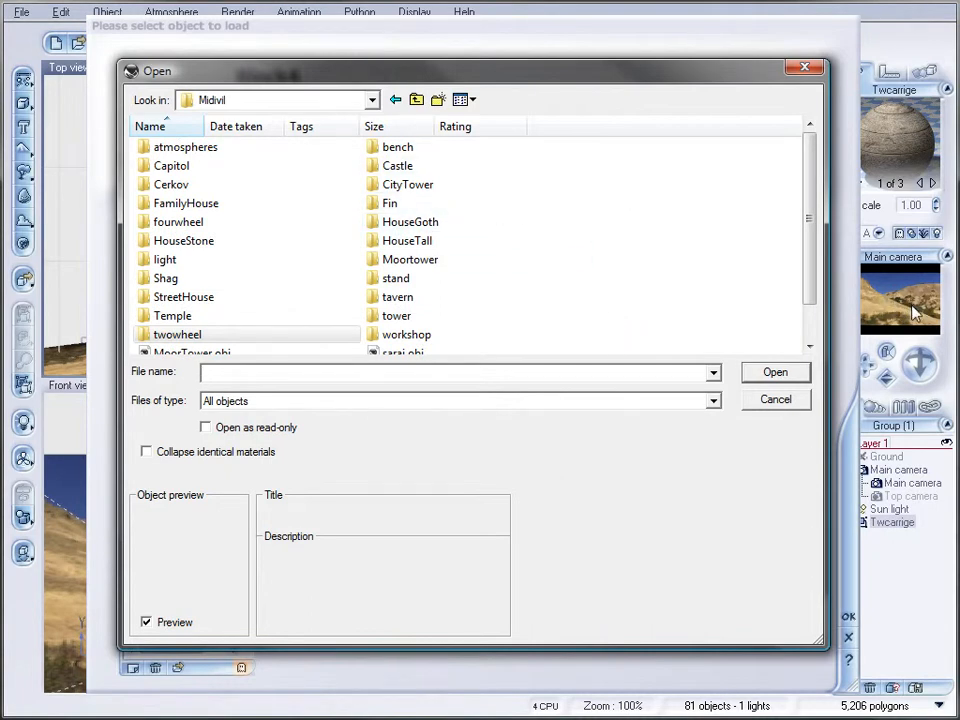
pyautogui.doubleClick(207, 248)
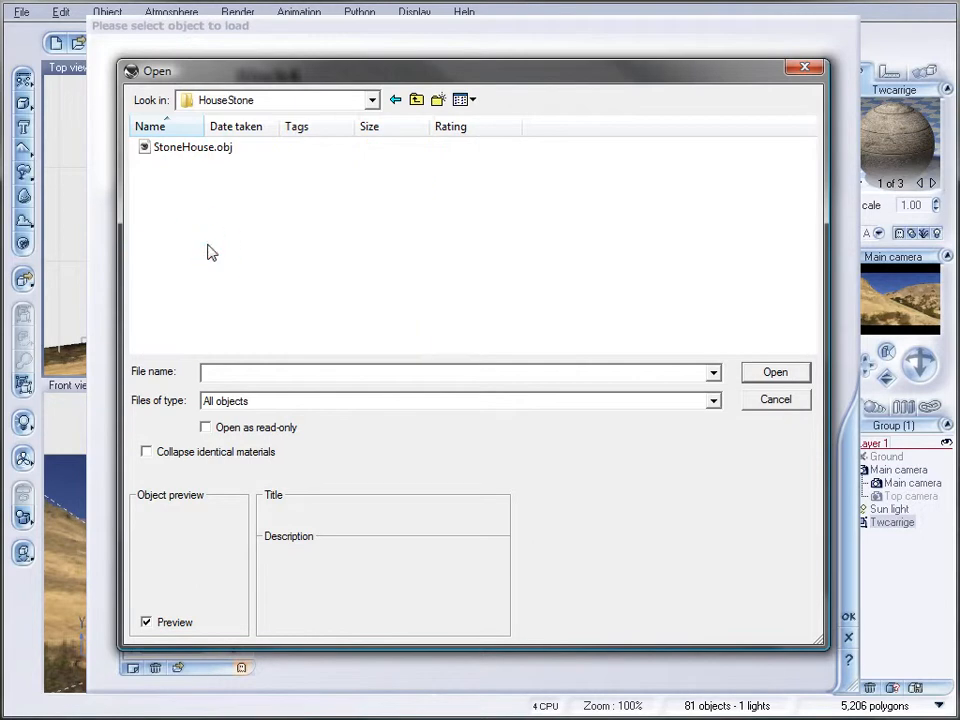
pyautogui.click(416, 100)
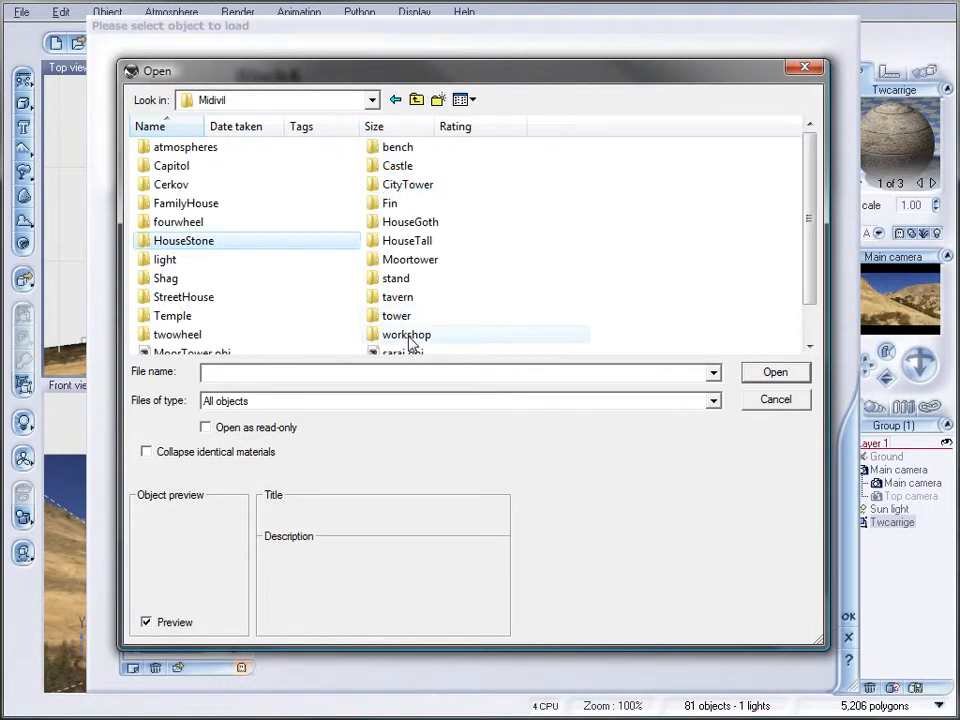
pyautogui.doubleClick(418, 334)
pyautogui.click(206, 152)
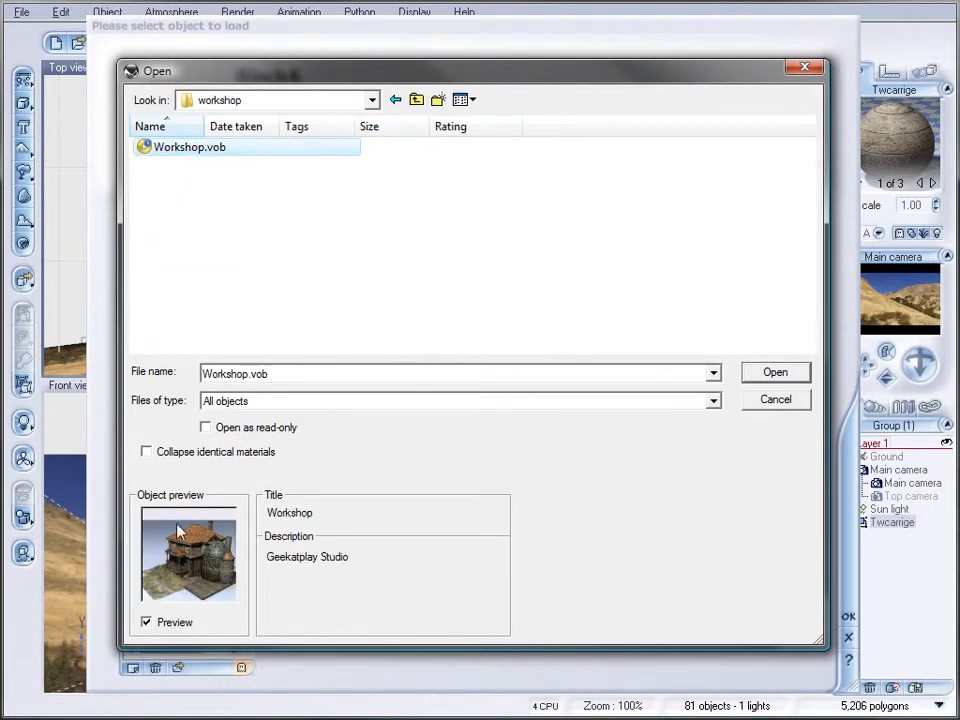
pyautogui.click(776, 399)
pyautogui.press('Escape')
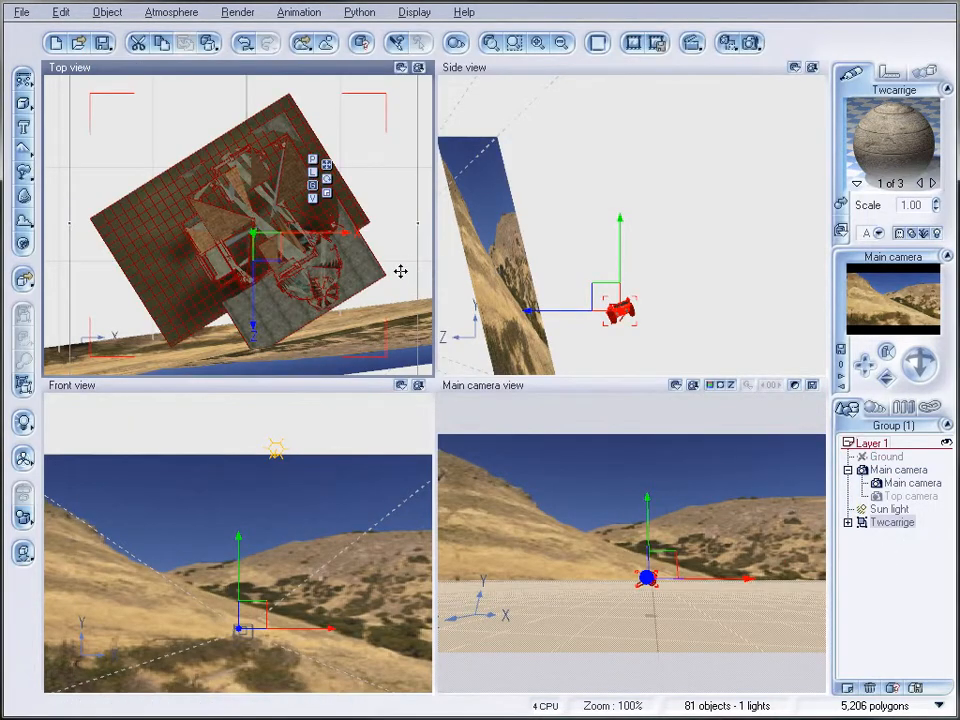
# Step: Delete Cube2, Terrain and Terrain1 from the Workshop group so only the building remains
pyautogui.click(847, 536)
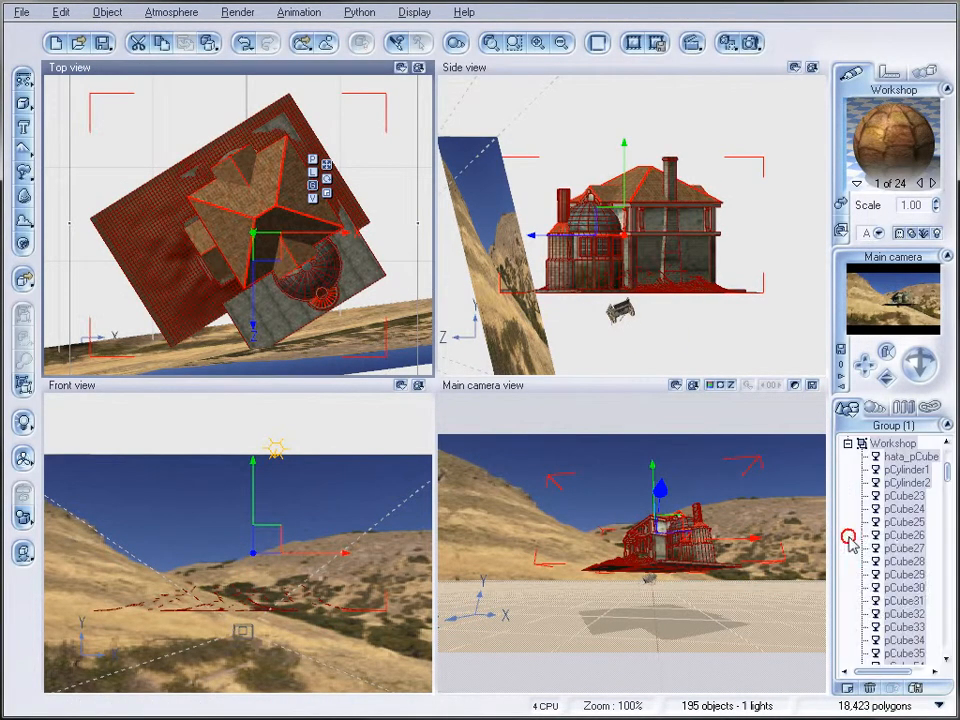
pyautogui.moveTo(945, 497); pyautogui.dragTo(943, 646)
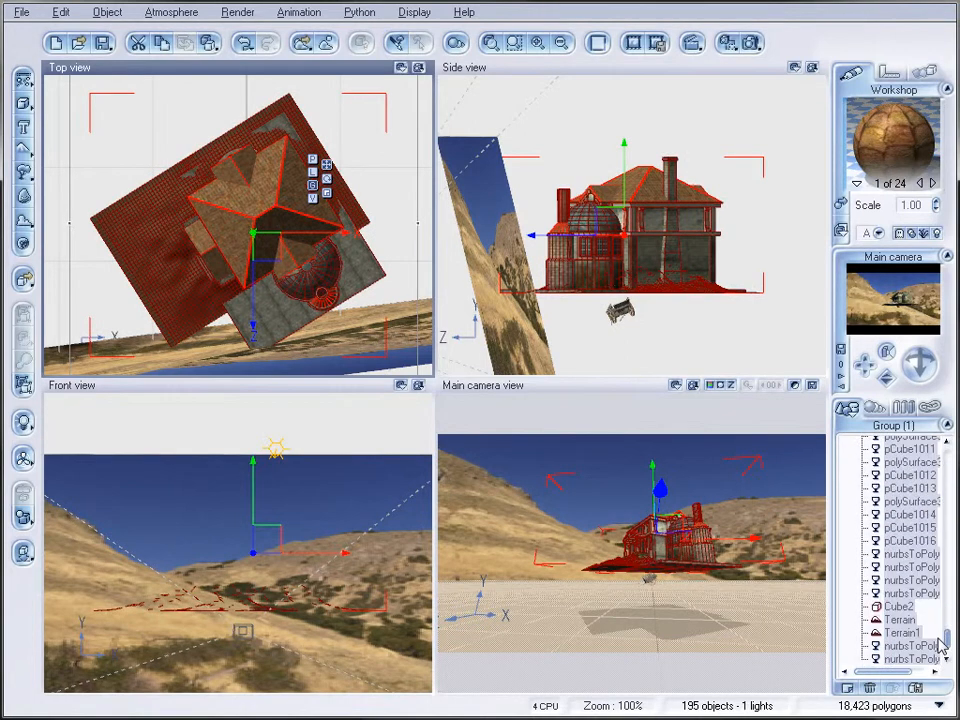
pyautogui.click(919, 607)
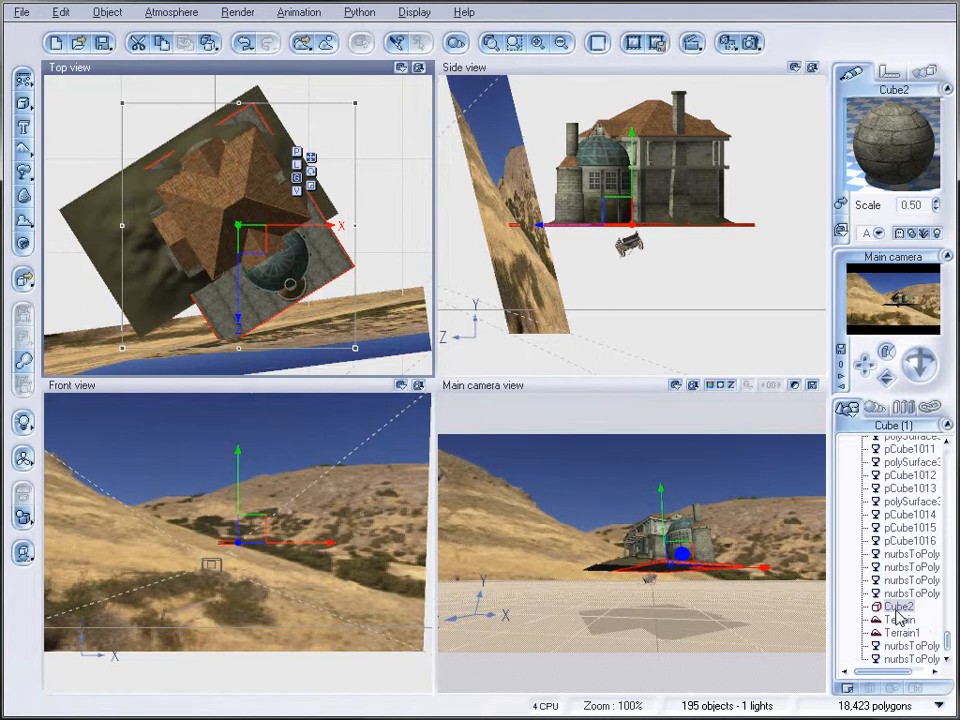
pyautogui.press('Delete')
pyautogui.click(907, 624)
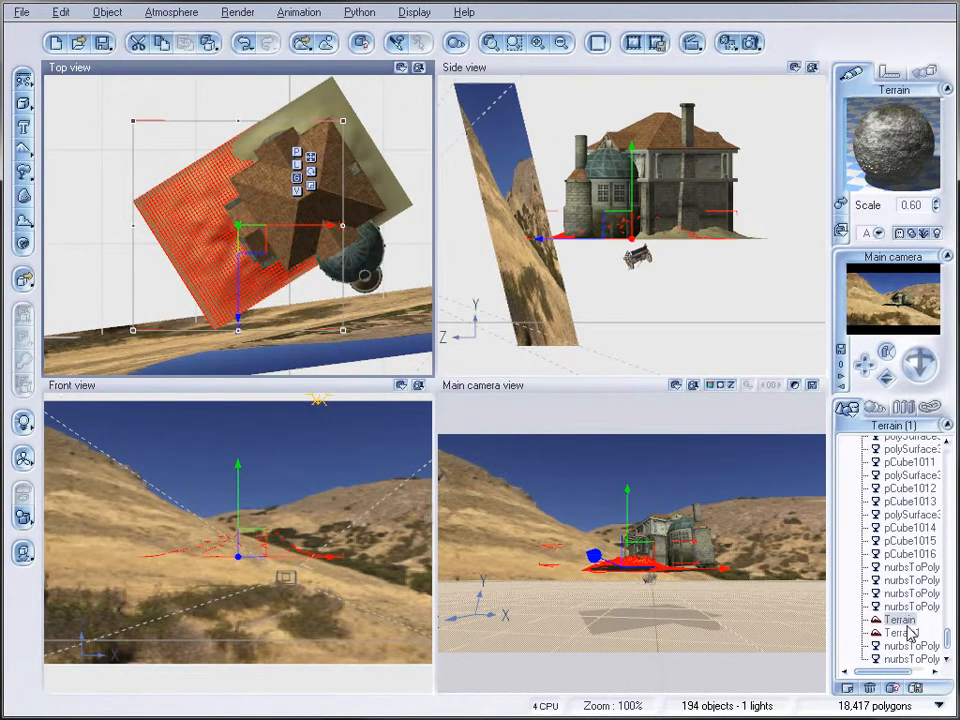
pyautogui.press('Delete')
pyautogui.click(903, 633)
pyautogui.press('Delete')
pyautogui.moveTo(946, 638); pyautogui.dragTo(953, 455)
pyautogui.click(847, 536)
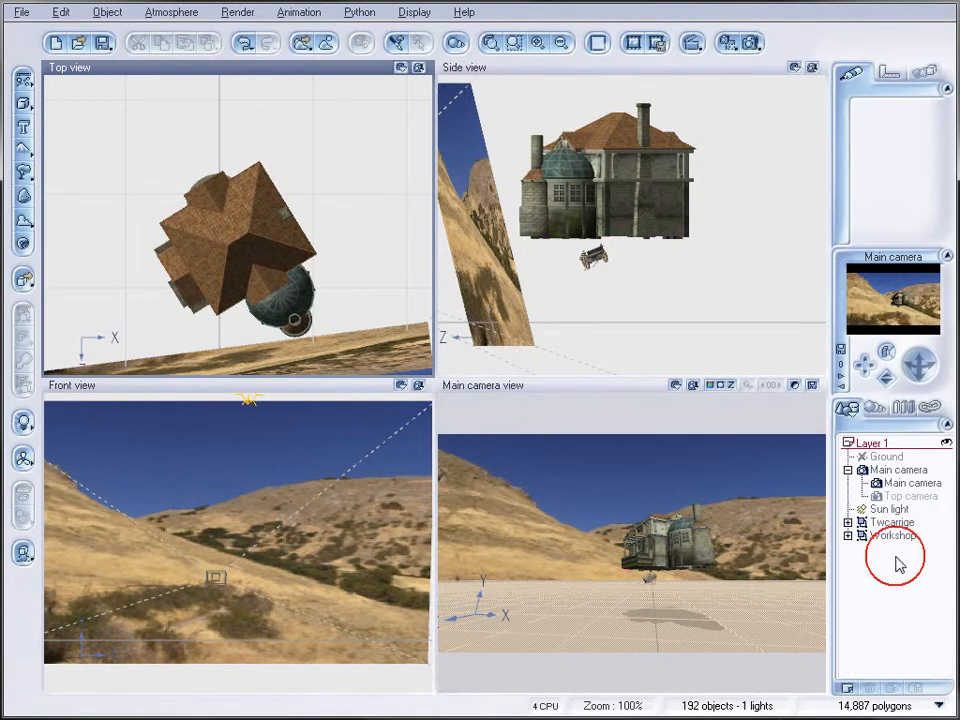
# Step: Move the Workshop group far behind the backdrop plane, shift it toward negative X, and raise it above the ground
pyautogui.click(905, 538)
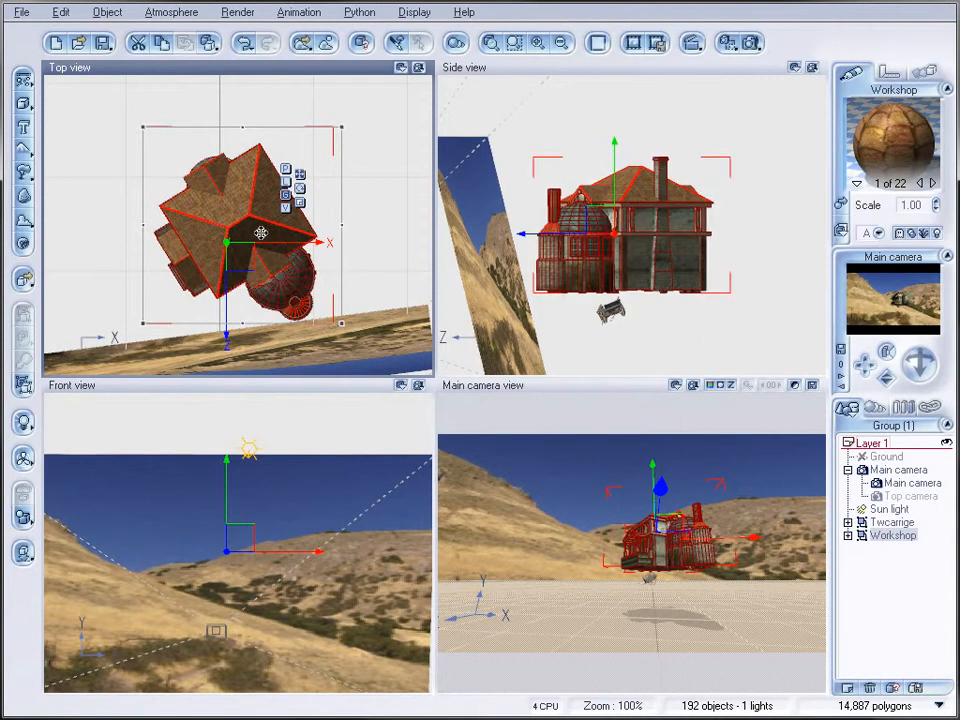
pyautogui.moveTo(239, 252); pyautogui.dragTo(172, 98)
pyautogui.moveTo(286, 190); pyautogui.dragTo(323, 280, button='right')
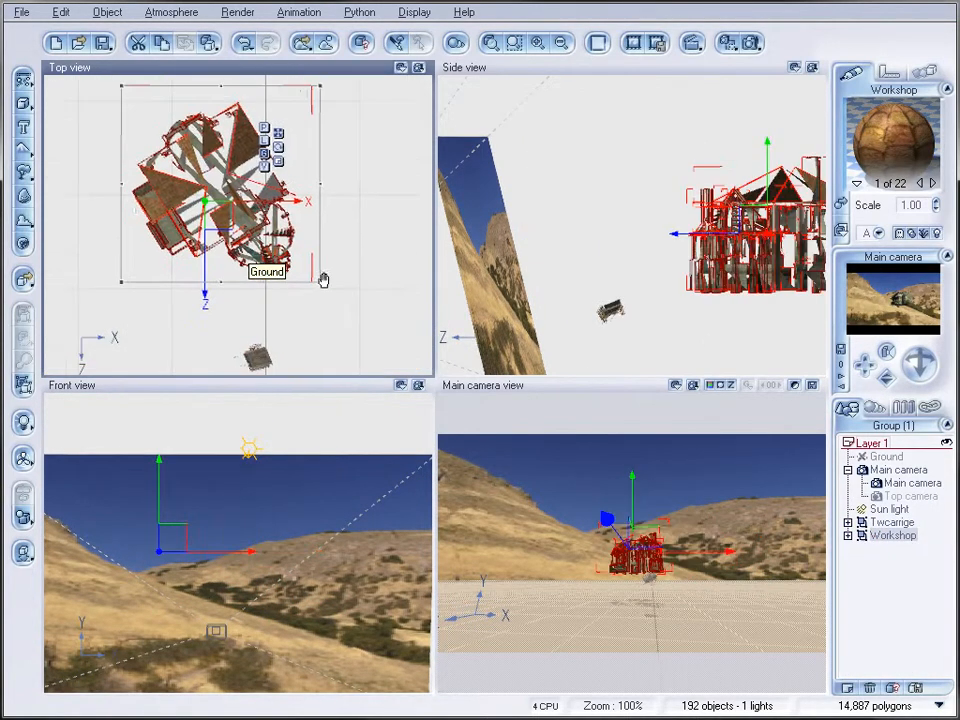
pyautogui.scroll(-2, 325, 276)
pyautogui.moveTo(234, 237); pyautogui.dragTo(284, 115)
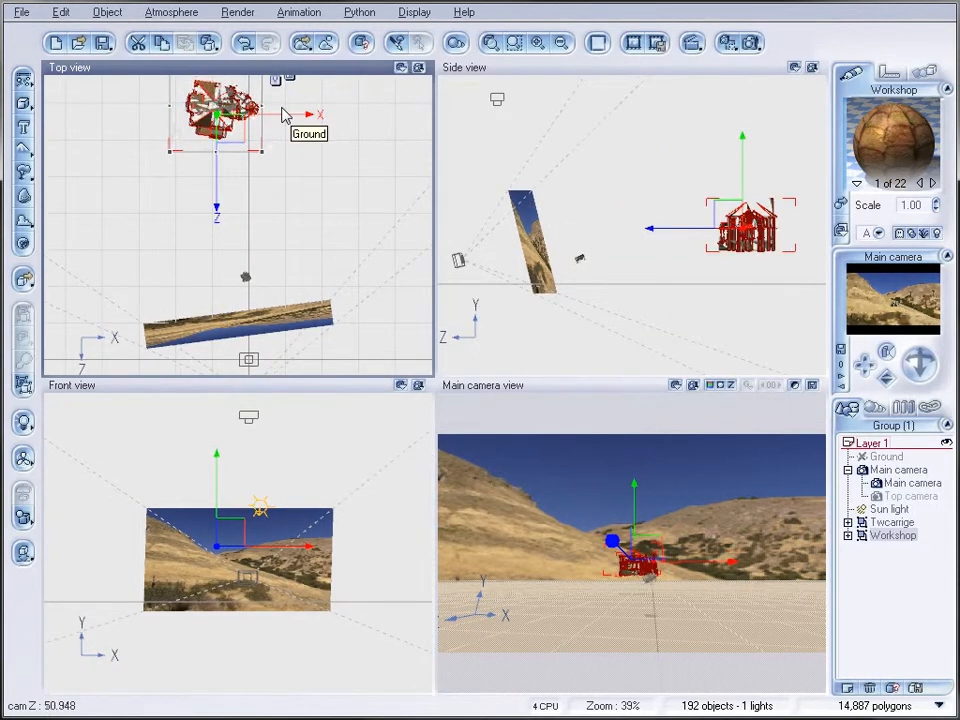
pyautogui.moveTo(215, 112); pyautogui.dragTo(172, 101)
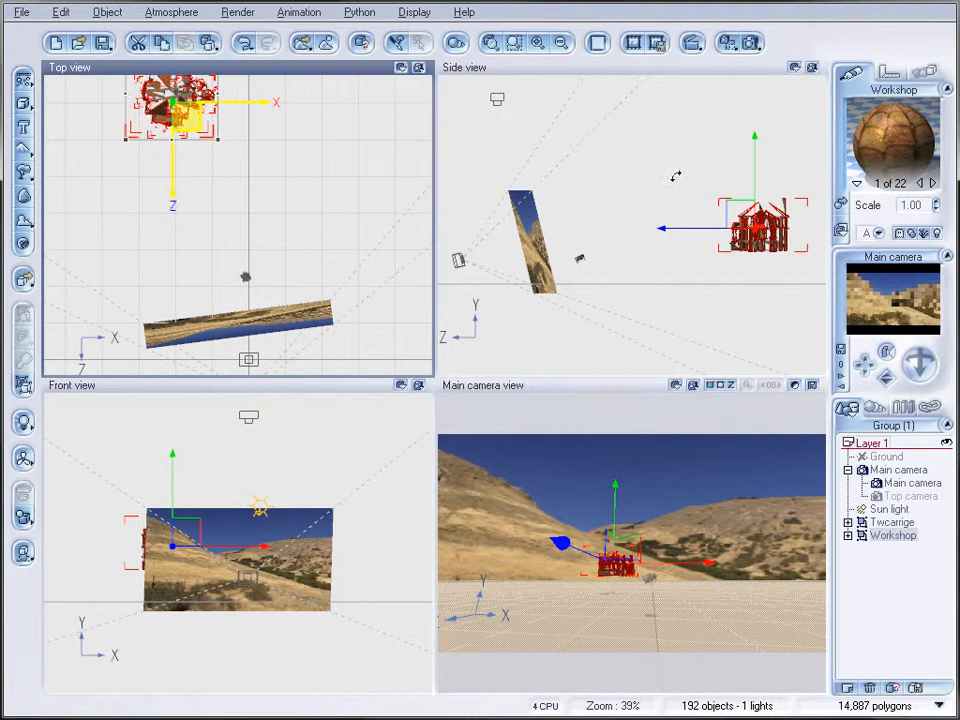
pyautogui.moveTo(752, 225)
pyautogui.mouseDown()
pyautogui.moveTo(752, 127)
pyautogui.moveTo(752, 165)
pyautogui.mouseUp()
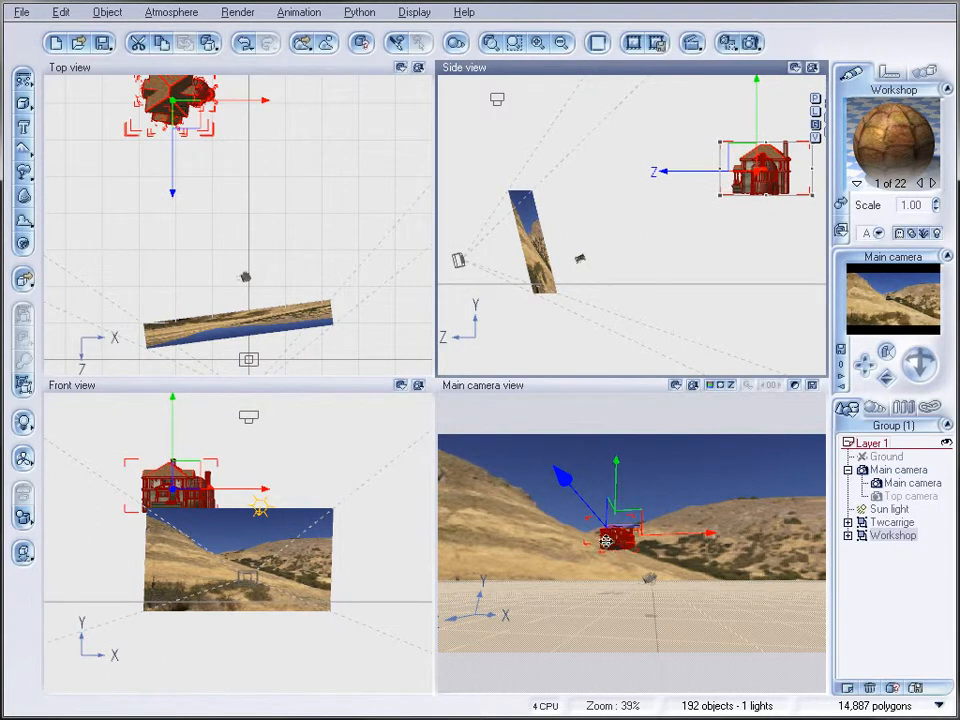
pyautogui.moveTo(750, 161); pyautogui.dragTo(750, 164)
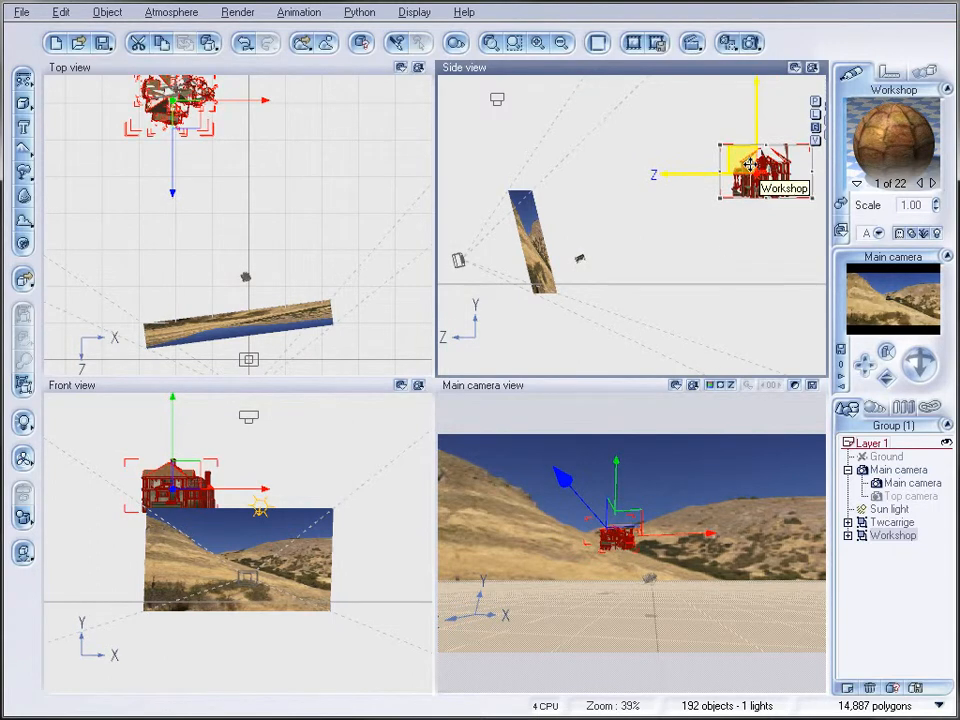
# Step: Run a 640x360 test render to the screen at Preview quality and check the building's placement
pyautogui.click(752, 43)
pyautogui.click(590, 198)
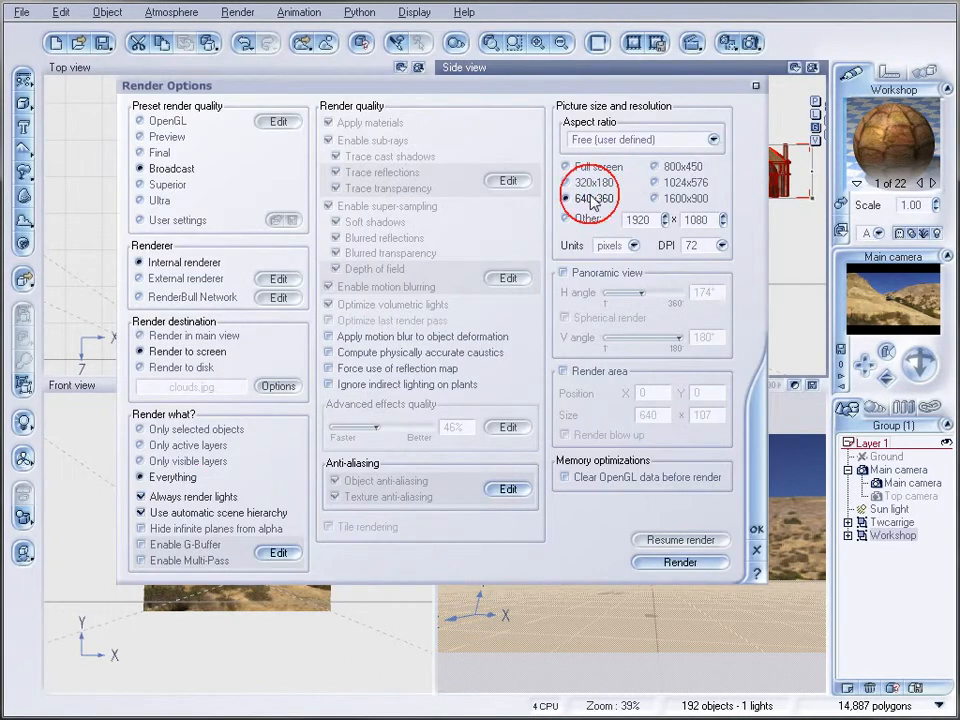
pyautogui.click(145, 137)
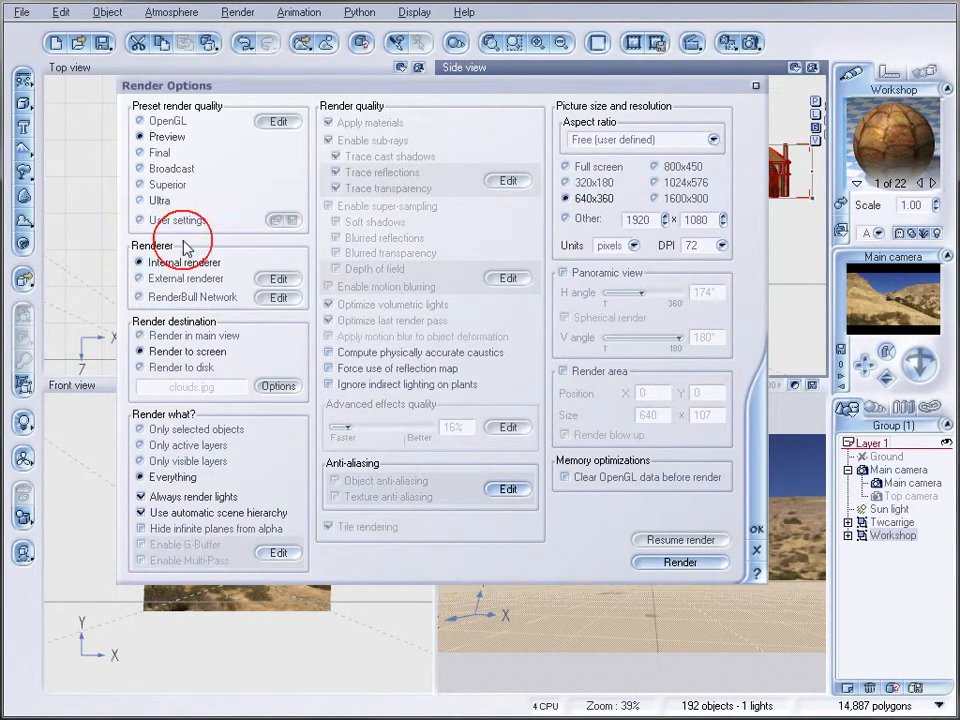
pyautogui.click(680, 562)
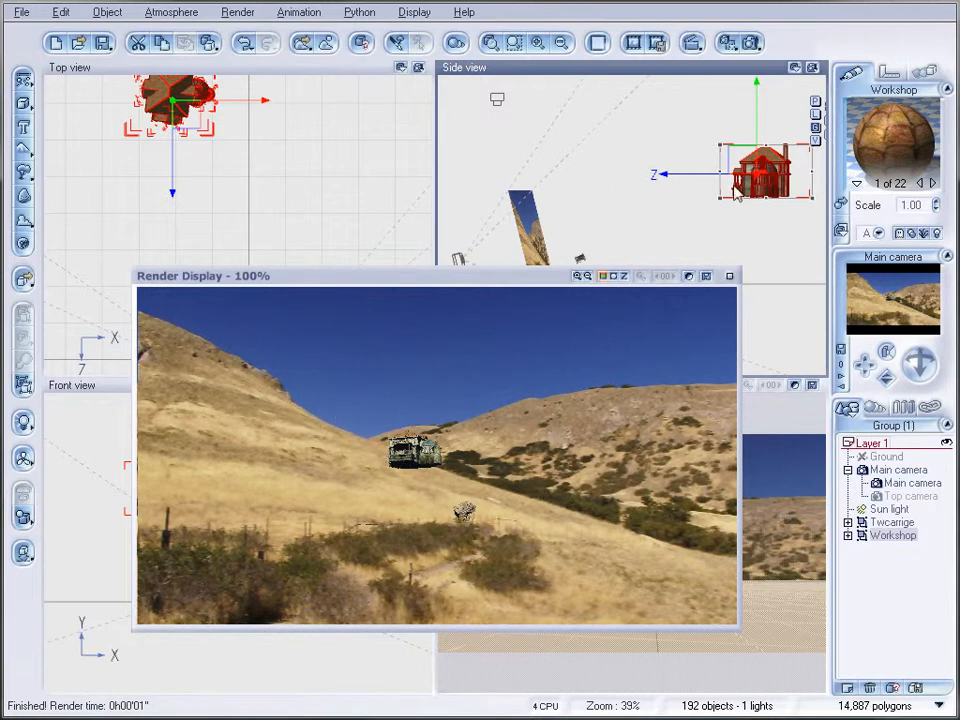
pyautogui.click(731, 278)
# Step: Raise the Workshop group higher, shift it further toward negative X onto the hillside, and enlarge it slightly
pyautogui.moveTo(401, 172); pyautogui.dragTo(381, 204, button='right')
pyautogui.moveTo(658, 193); pyautogui.dragTo(619, 236, button='right')
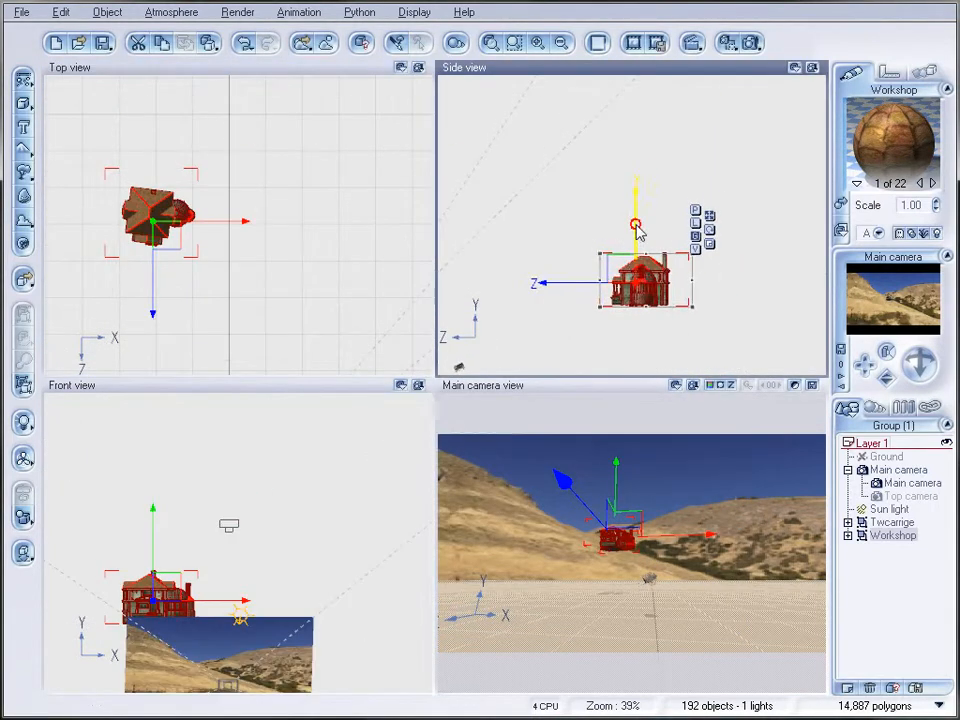
pyautogui.moveTo(640, 232); pyautogui.dragTo(640, 210)
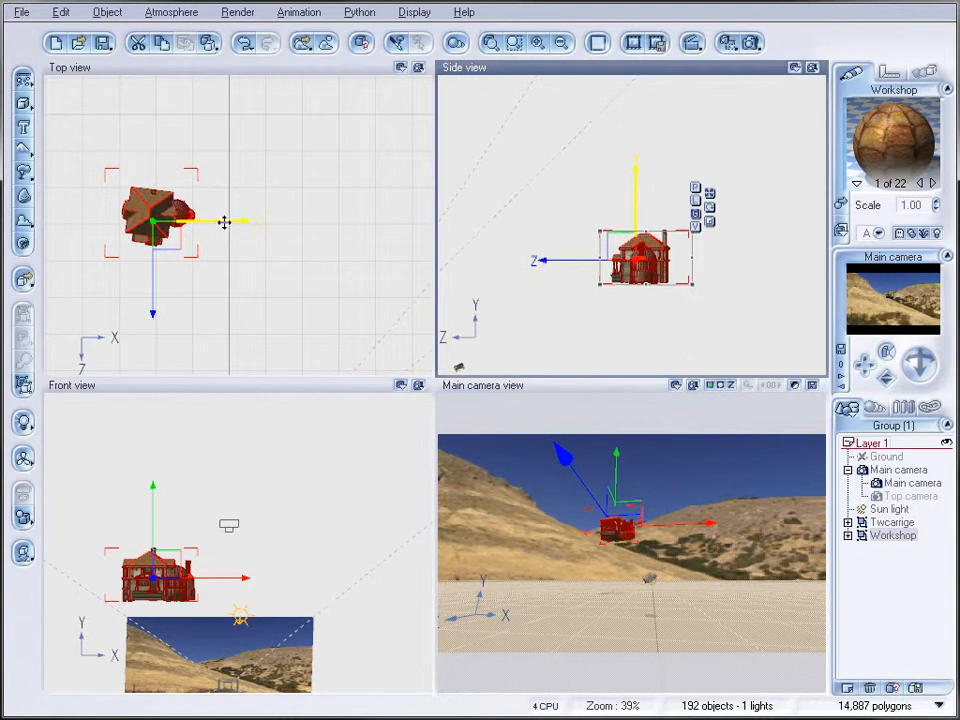
pyautogui.moveTo(223, 222); pyautogui.dragTo(144, 229)
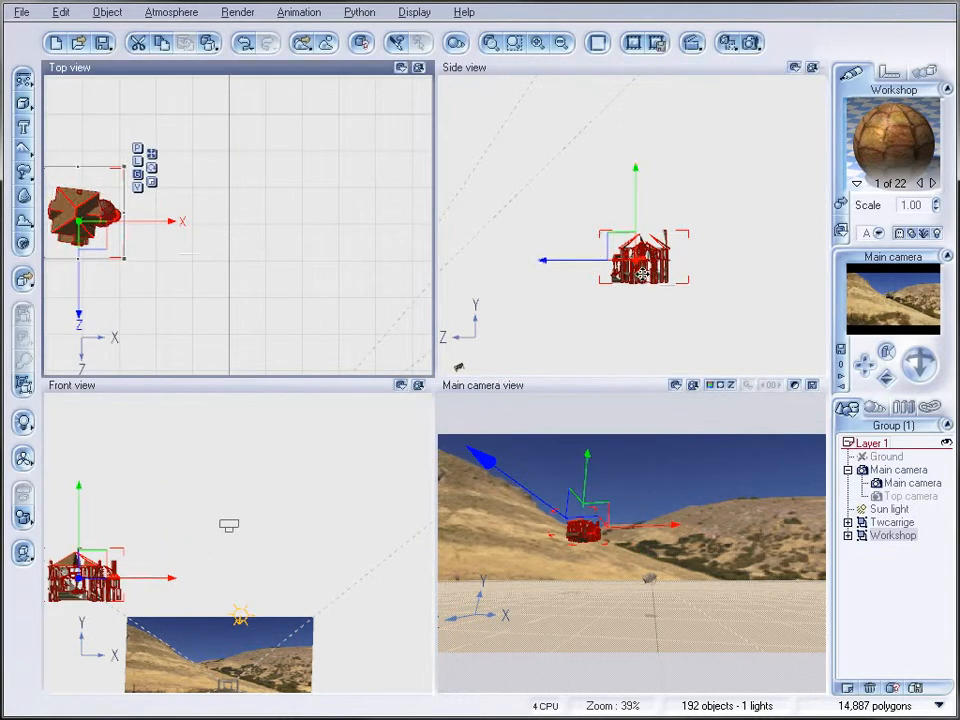
pyautogui.click(673, 251)
pyautogui.moveTo(598, 229); pyautogui.dragTo(591, 225)
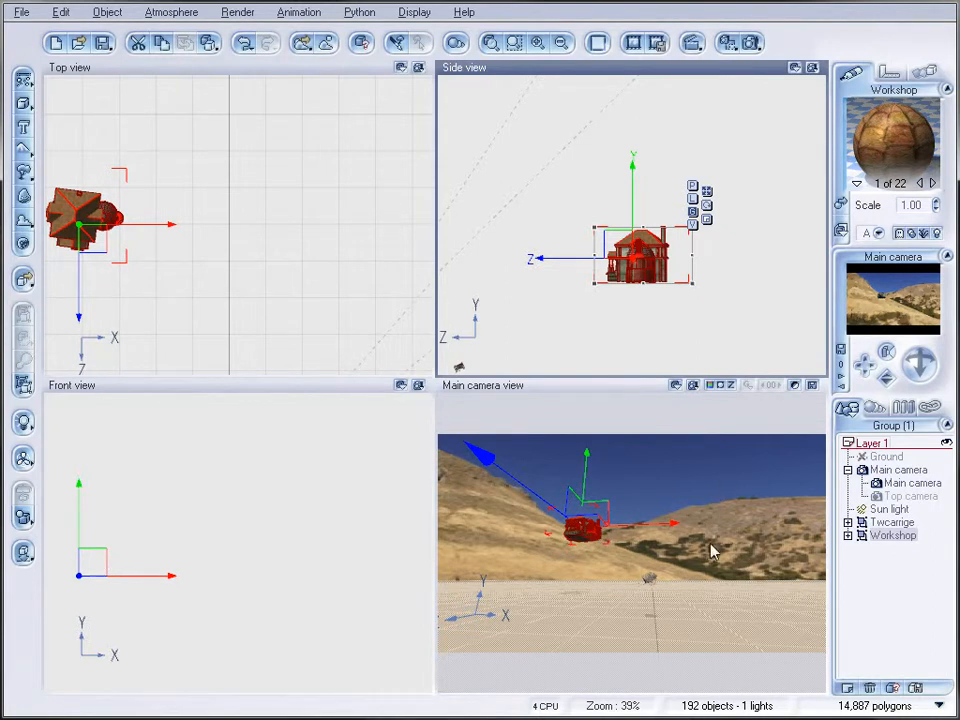
# Step: Set the render size to 1920 x 1080 pixels and the render quality preset to Broadcast
pyautogui.click(750, 43)
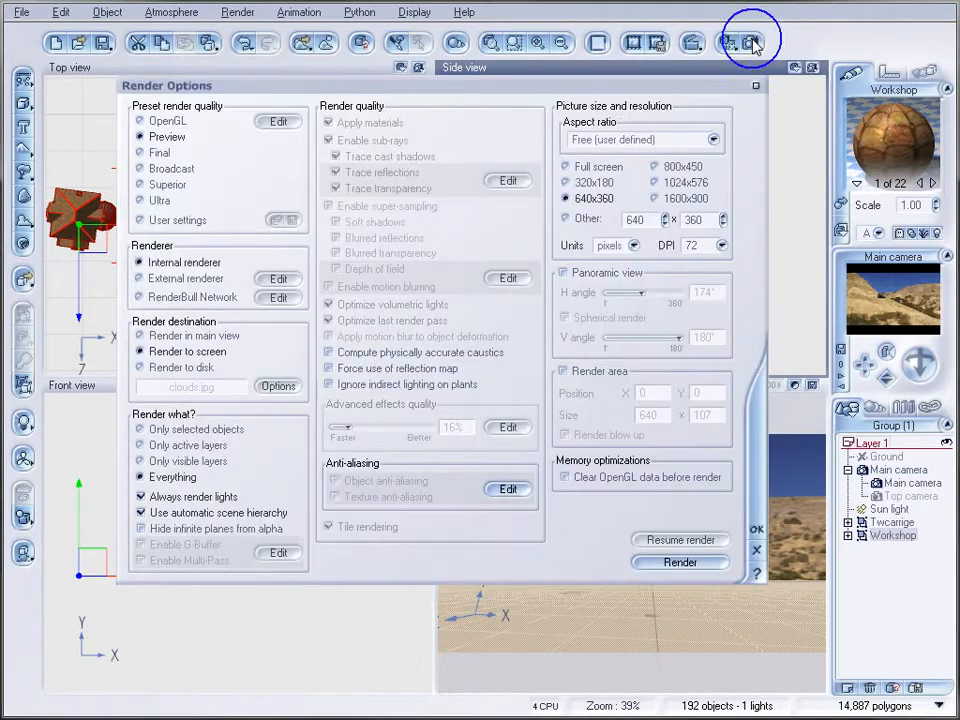
pyautogui.doubleClick(636, 220)
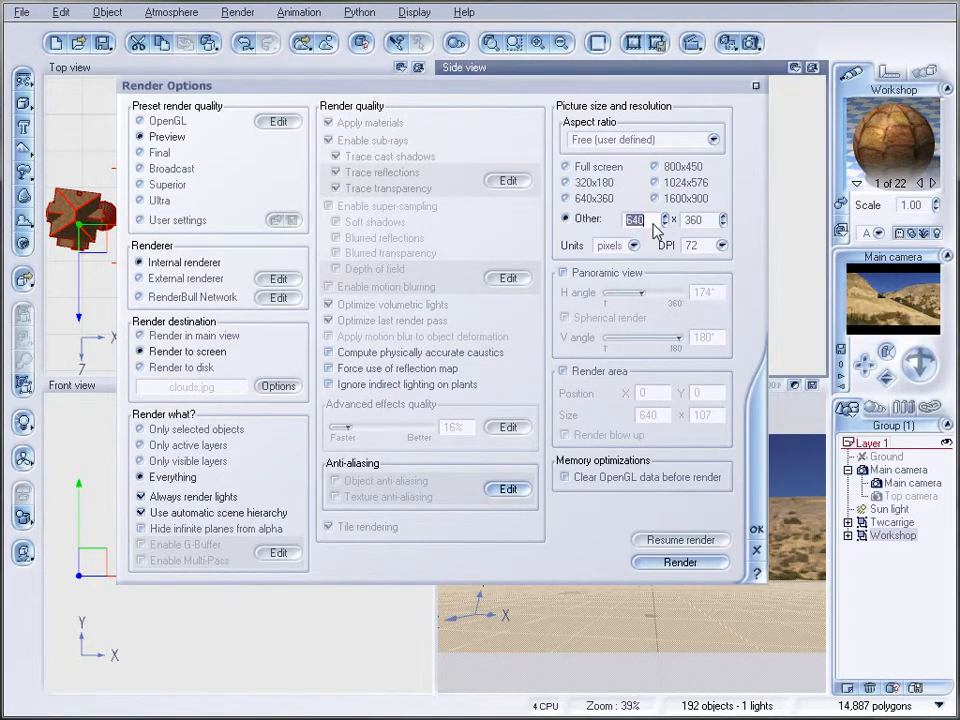
pyautogui.write('1920')
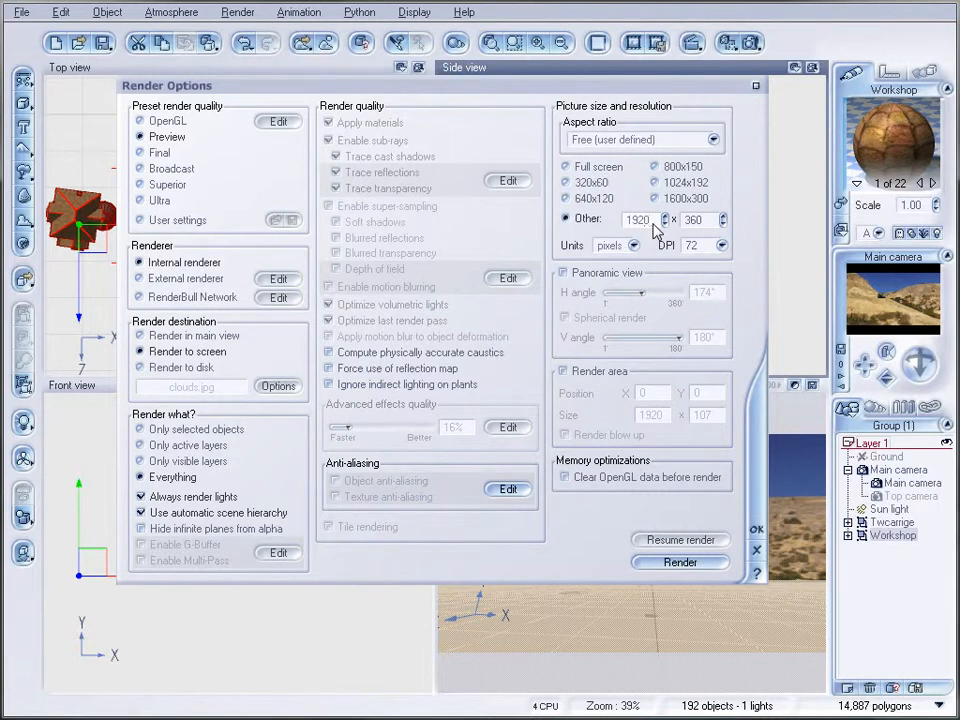
pyautogui.doubleClick(716, 219)
pyautogui.write('1080')
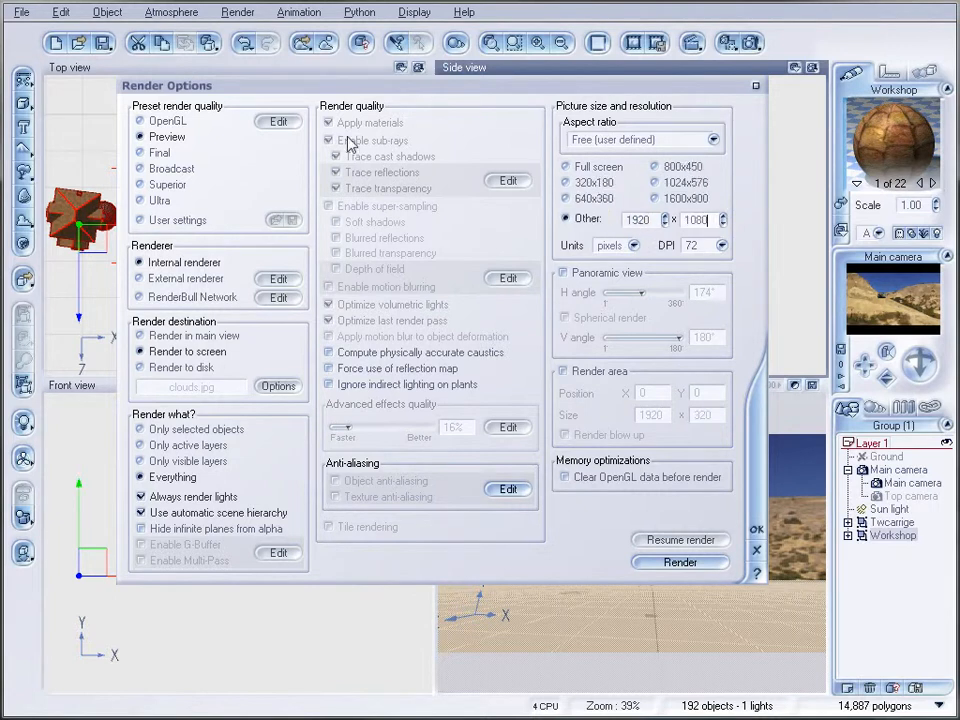
pyautogui.click(160, 169)
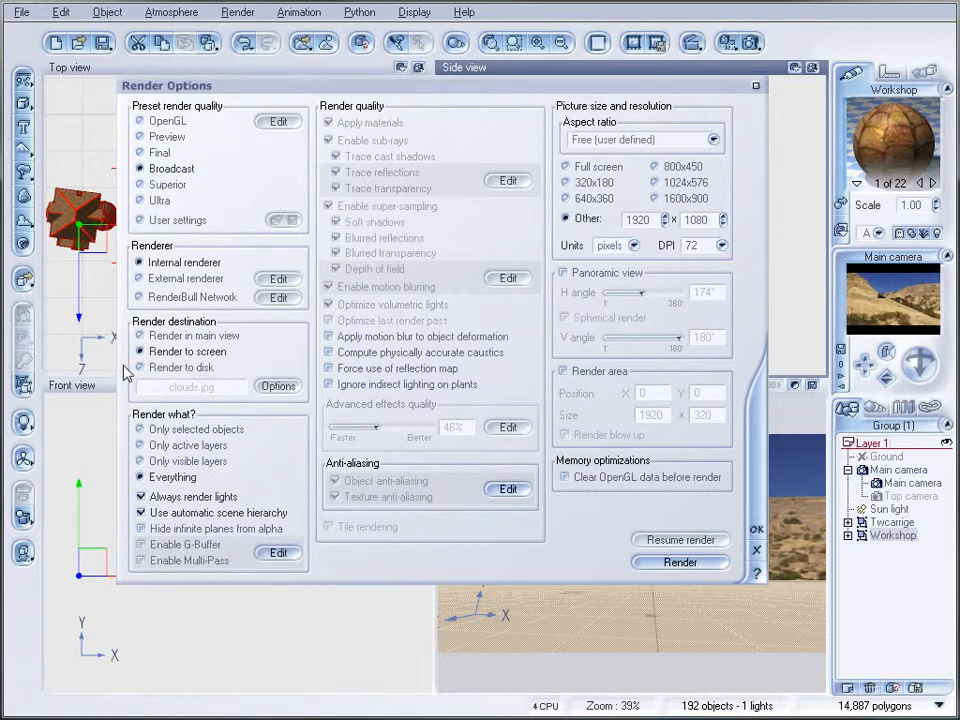
# Step: Render the scene to the screen, inspect the building against the hillside, and close the render display
pyautogui.click(708, 564)
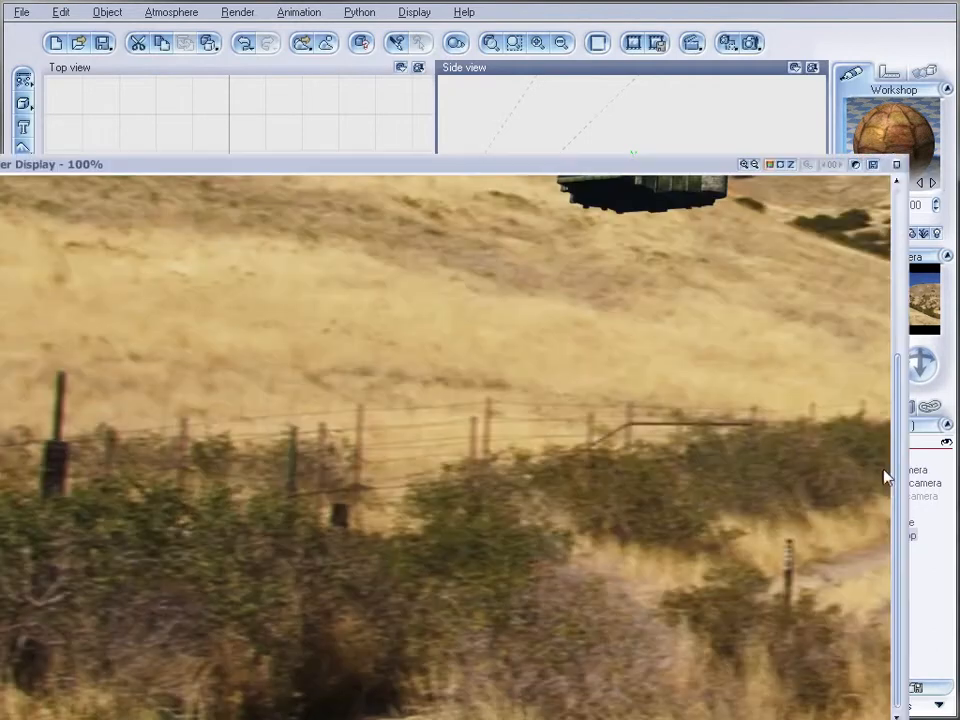
pyautogui.moveTo(898, 488); pyautogui.dragTo(898, 322)
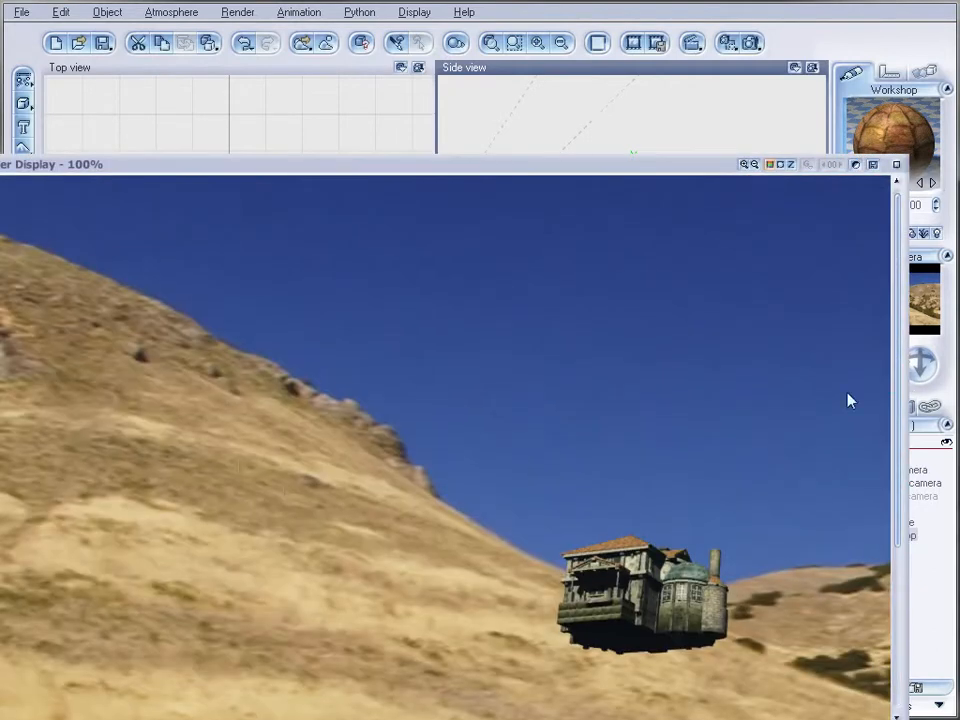
pyautogui.click(897, 164)
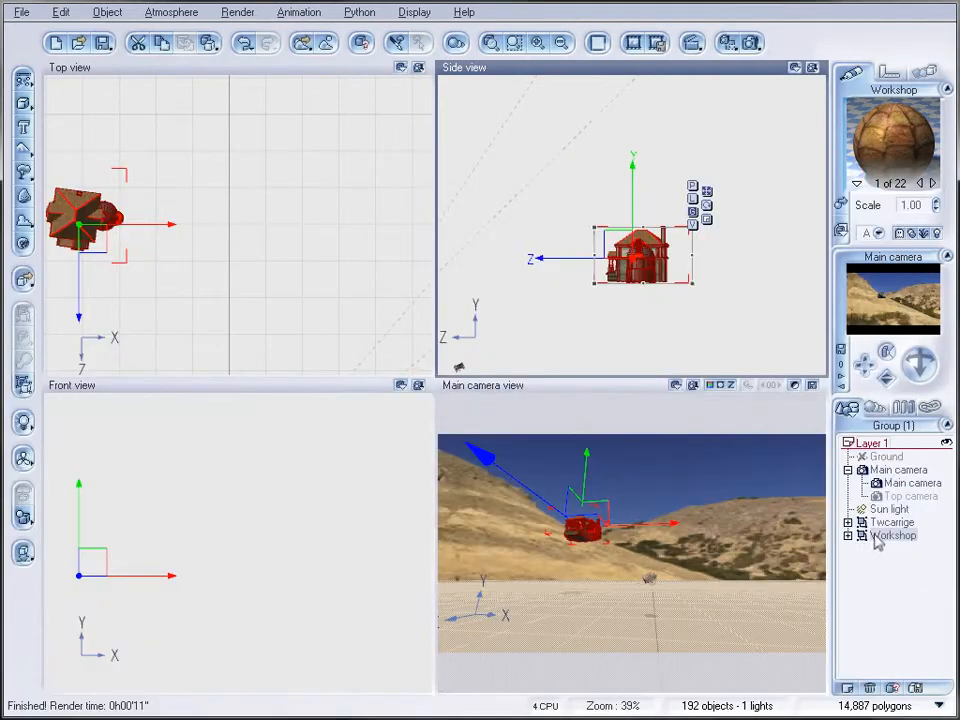
# Step: Turn off the backdrop image in the main camera's advanced options
pyautogui.click(902, 483)
pyautogui.rightClick(902, 483)
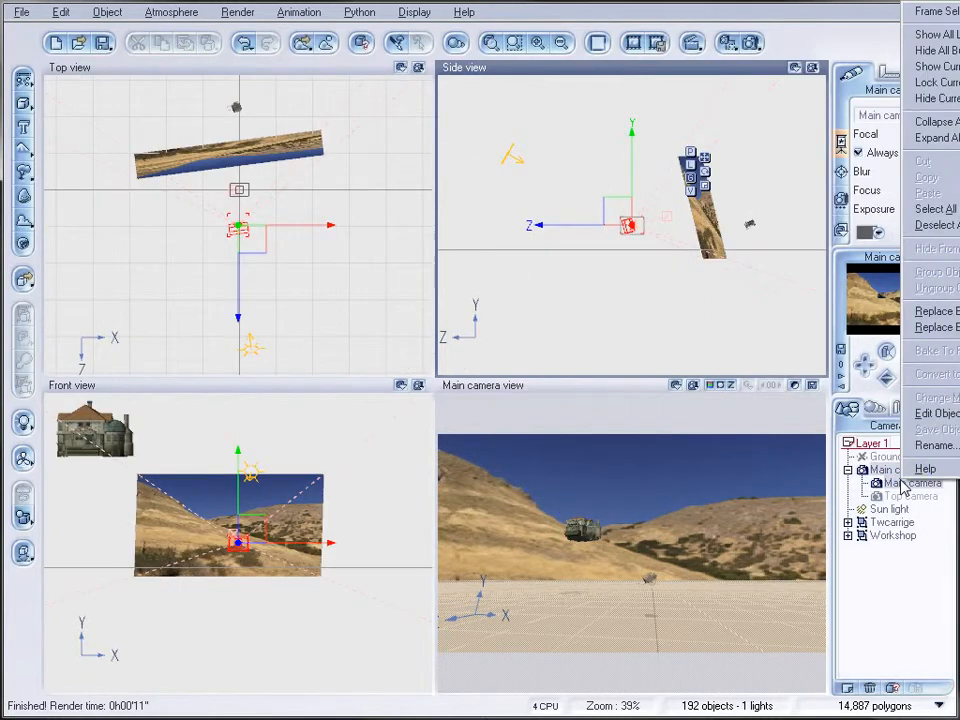
pyautogui.click(937, 409)
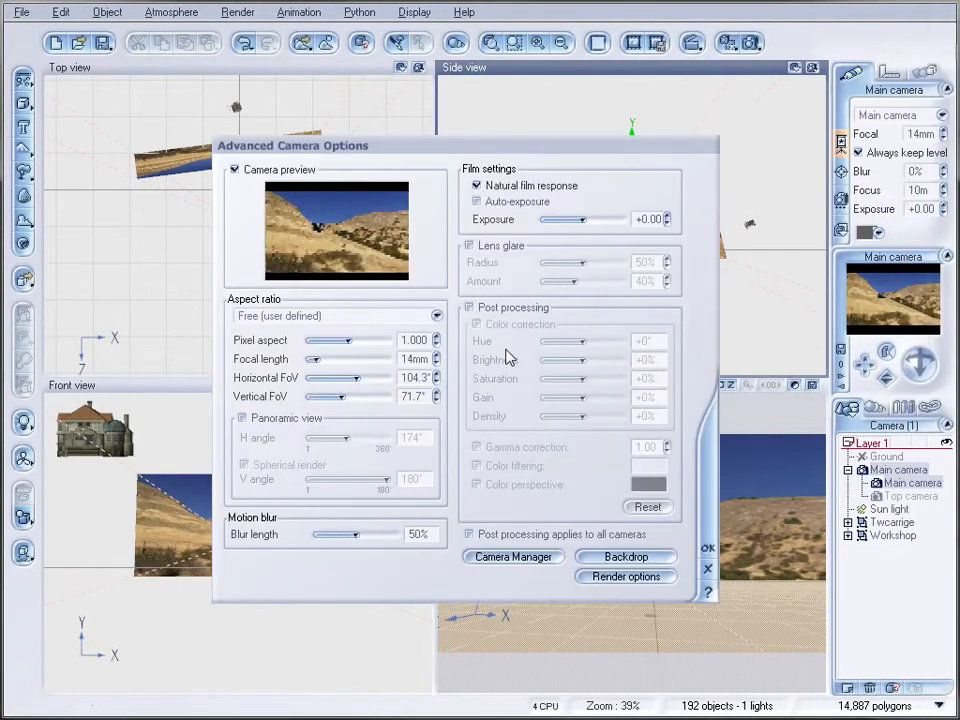
pyautogui.click(603, 557)
pyautogui.click(386, 270)
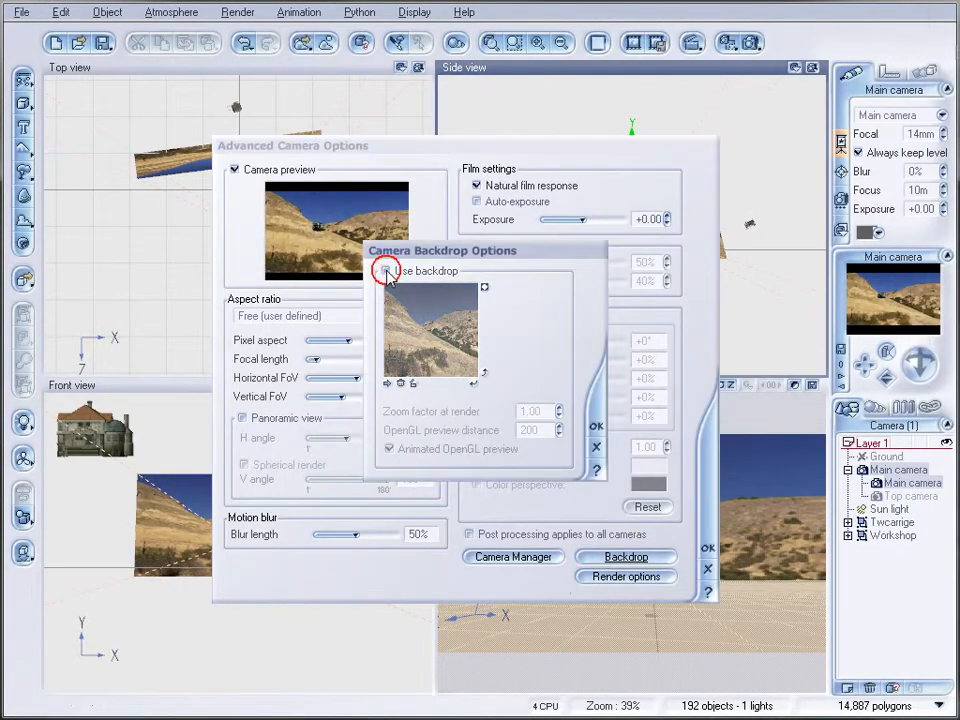
pyautogui.click(596, 423)
pyautogui.click(708, 548)
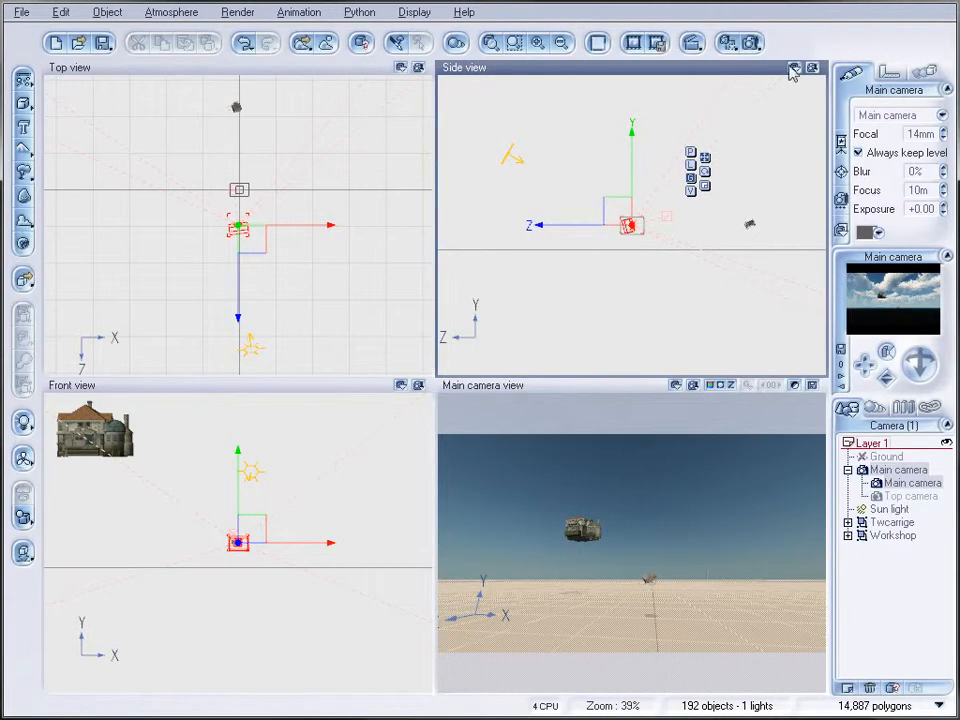
# Step: Render the scene to the screen without the backdrop and inspect the building and cart in both the color and alpha channels
pyautogui.click(751, 42)
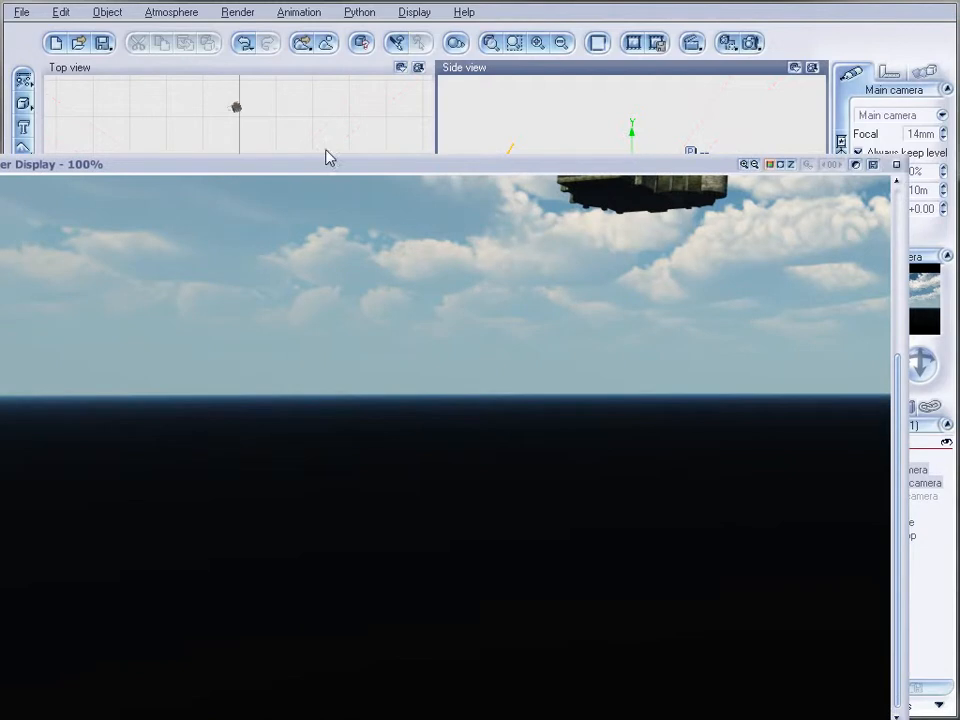
pyautogui.moveTo(325, 162); pyautogui.dragTo(352, 136)
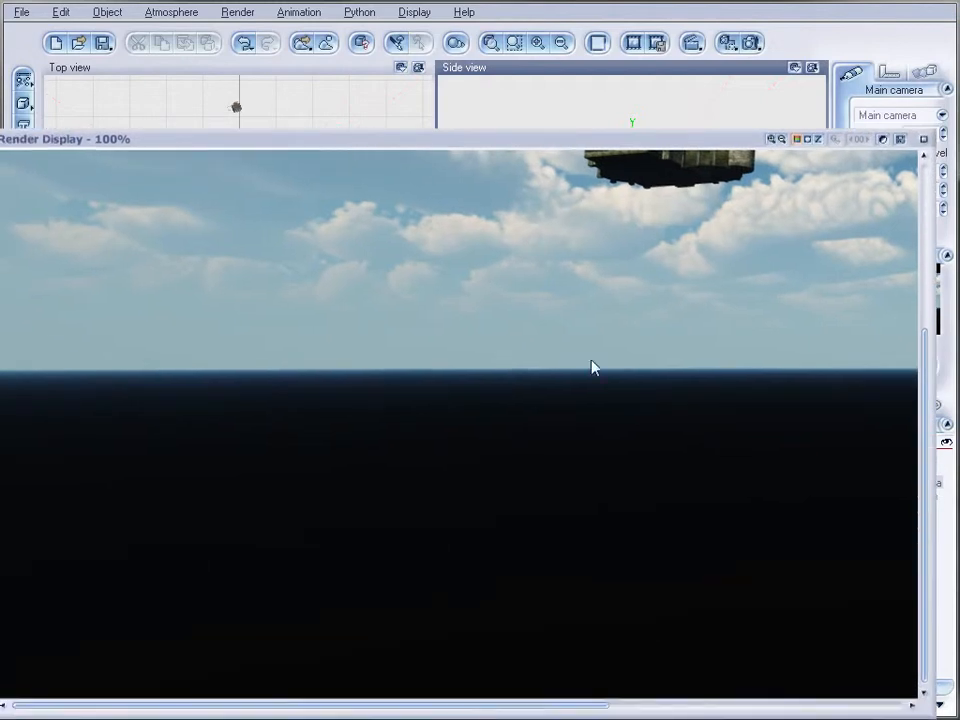
pyautogui.moveTo(926, 527); pyautogui.dragTo(904, 467)
pyautogui.moveTo(513, 705); pyautogui.dragTo(675, 706)
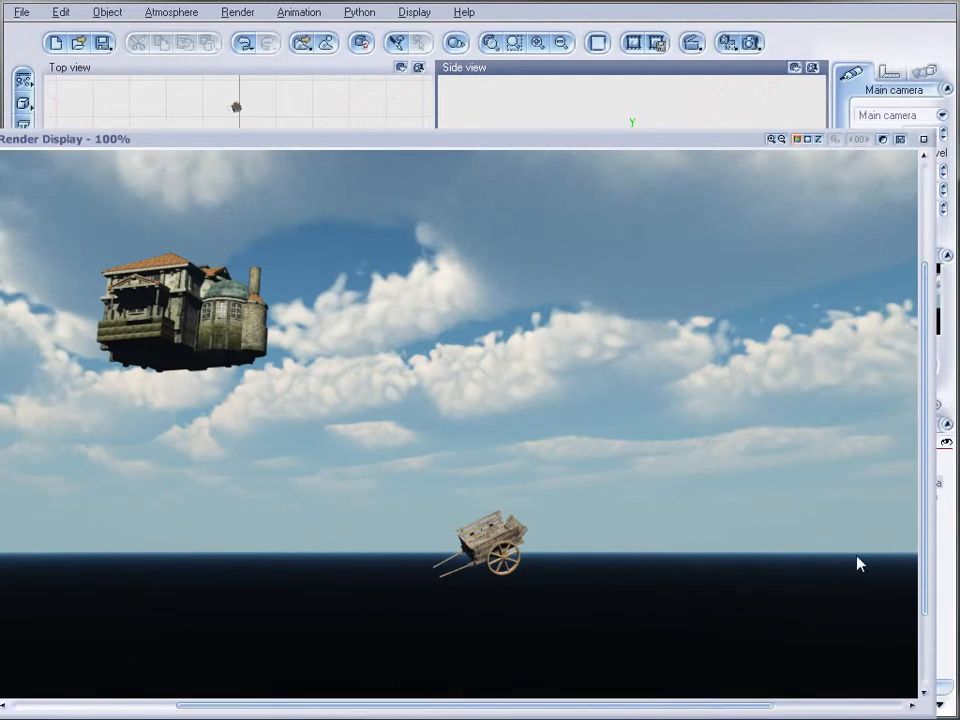
pyautogui.moveTo(922, 549)
pyautogui.mouseDown()
pyautogui.moveTo(922, 485)
pyautogui.moveTo(922, 537)
pyautogui.mouseUp()
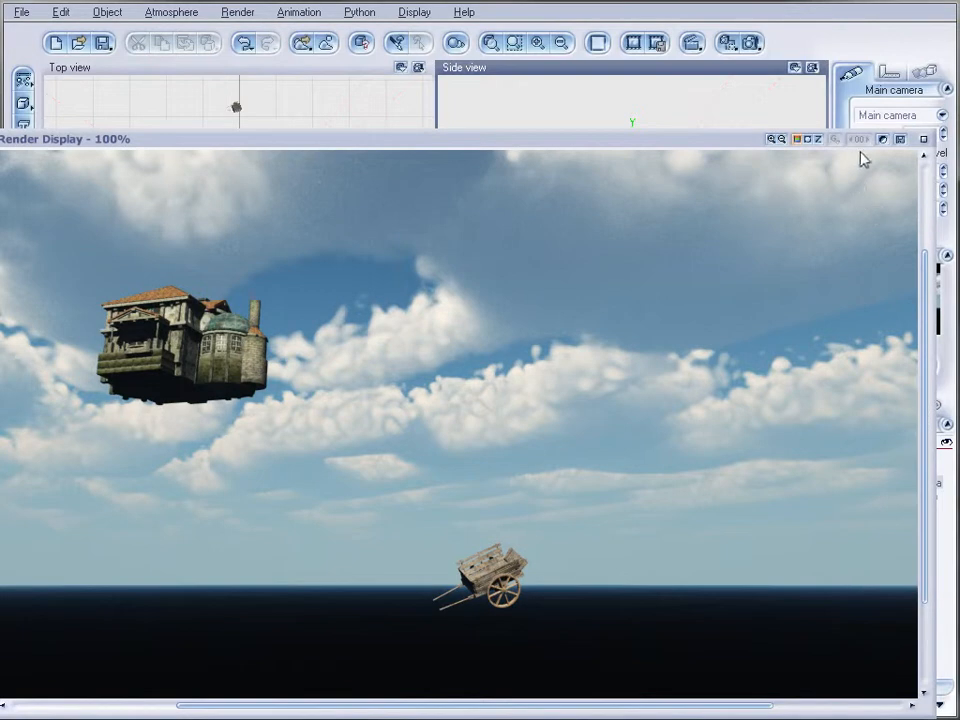
pyautogui.click(808, 139)
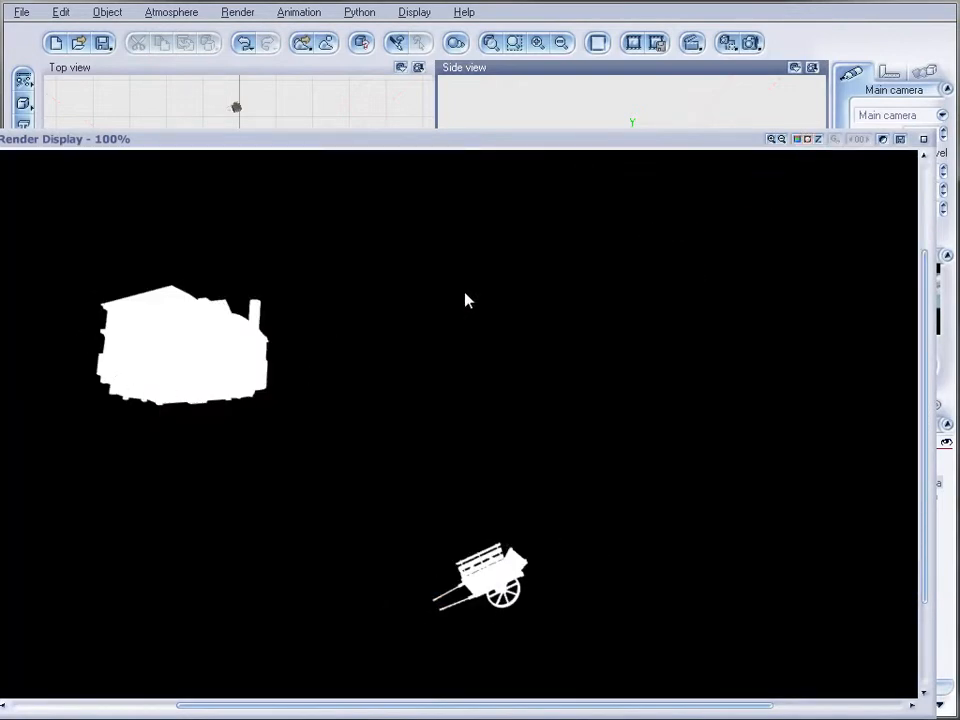
pyautogui.click(795, 139)
pyautogui.moveTo(926, 469)
pyautogui.mouseDown()
pyautogui.moveTo(926, 437)
pyautogui.moveTo(930, 478)
pyautogui.mouseUp()
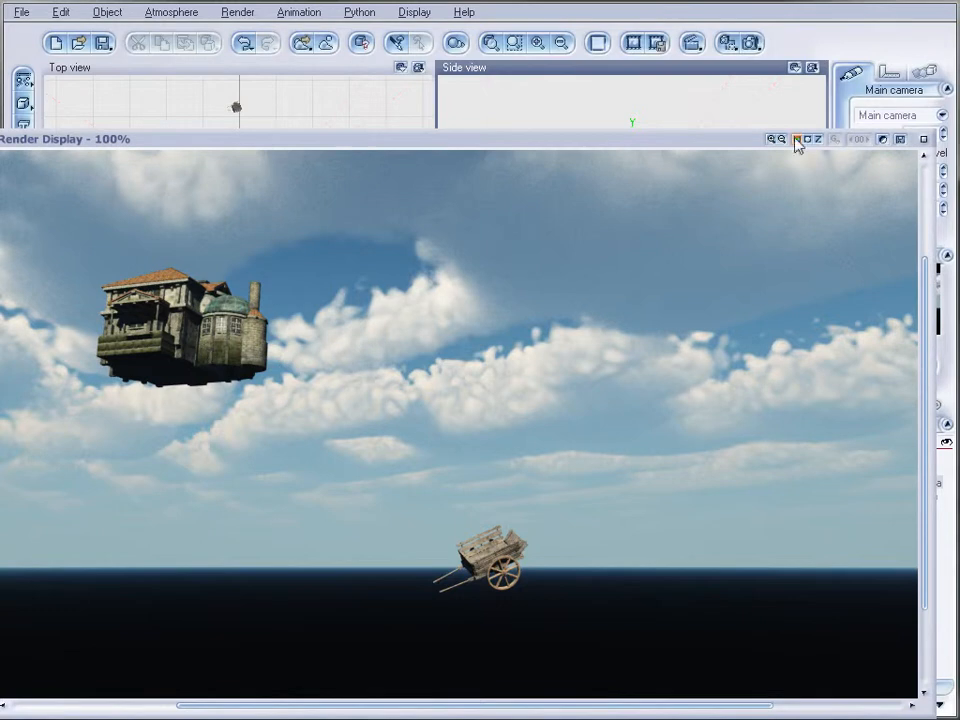
# Step: Save the rendered color image as frame2-ren.jpg in the castle folder at 100% JPEG quality
pyautogui.click(900, 140)
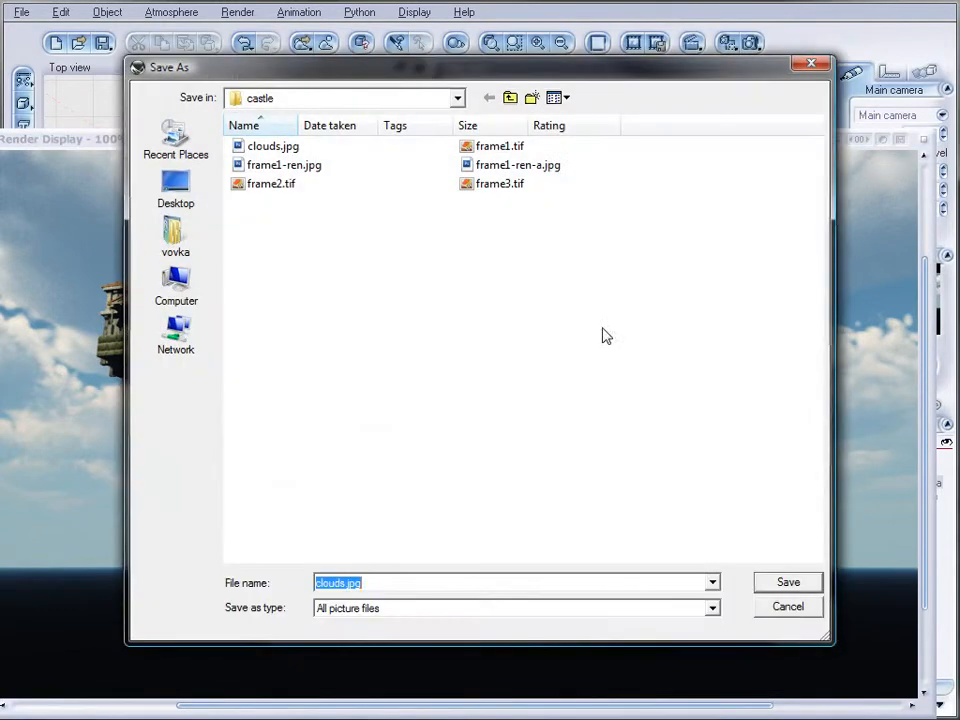
pyautogui.click(300, 166)
pyautogui.click(341, 583)
pyautogui.press('Delete')
pyautogui.write('2-ren')
pyautogui.click(800, 583)
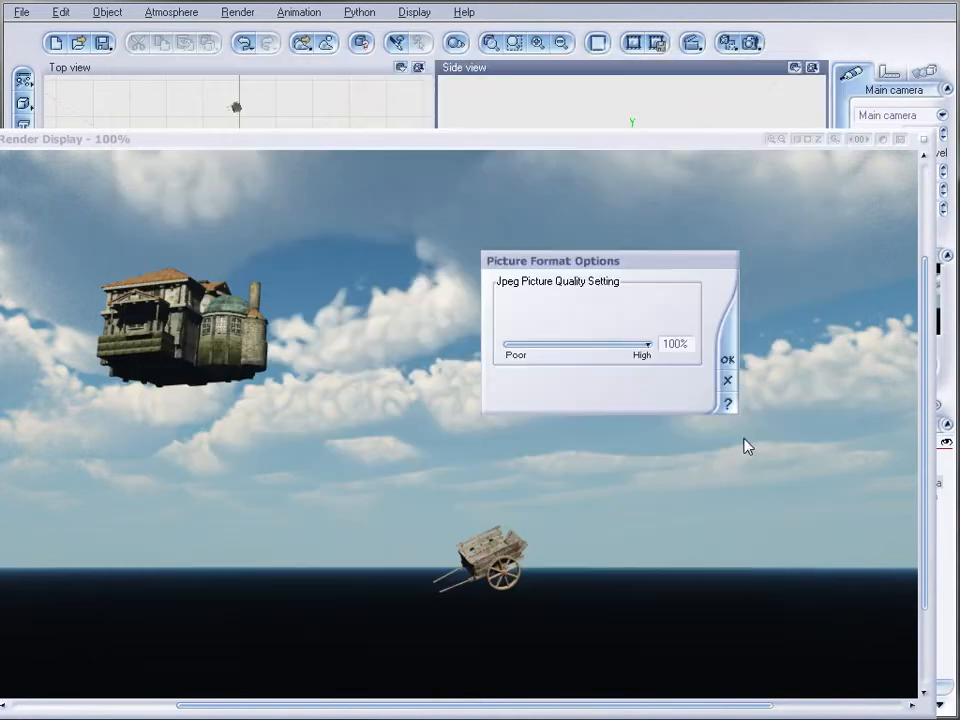
pyautogui.click(727, 358)
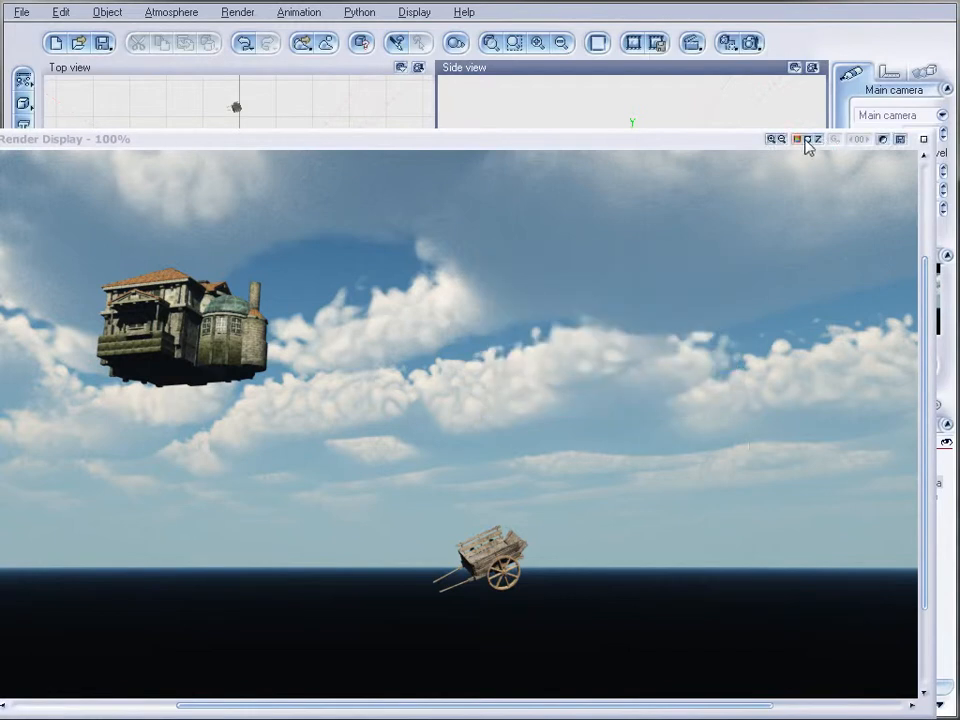
# Step: Save the render's alpha channel as frame2-ren-a.jpg at 100% JPEG quality and close the render display
pyautogui.click(804, 139)
pyautogui.click(900, 140)
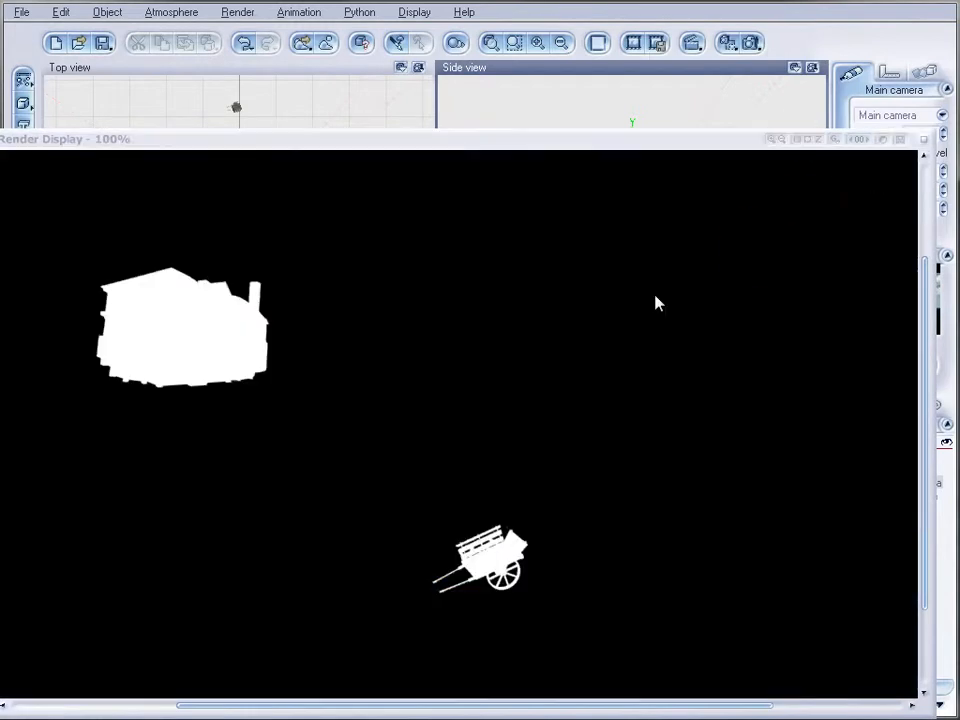
pyautogui.click(518, 166)
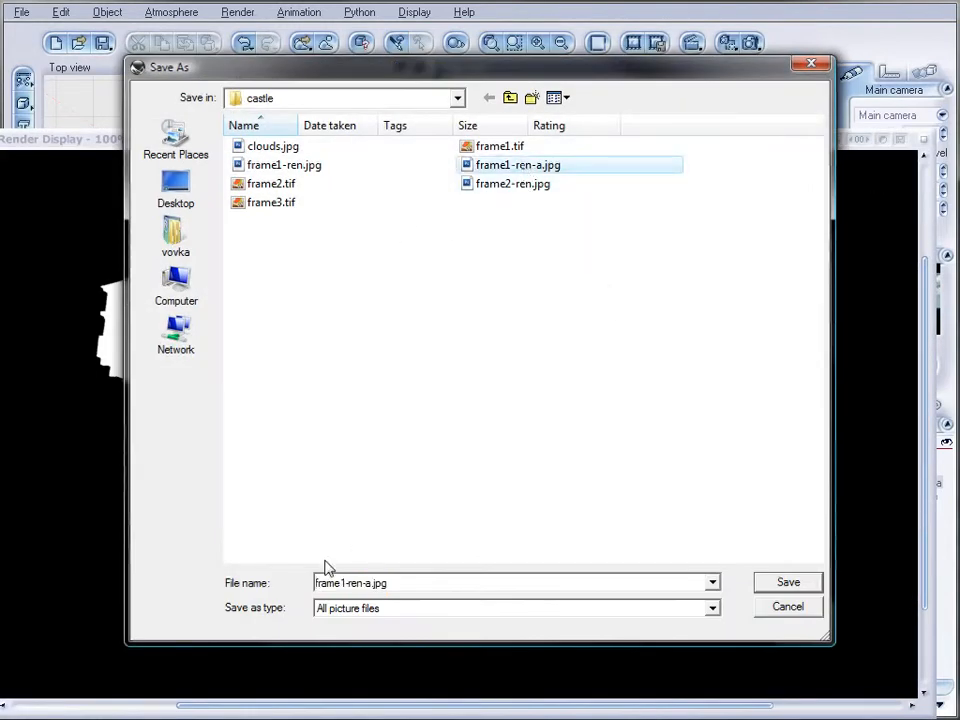
pyautogui.press('BackSpace')
pyautogui.write('2')
pyautogui.click(803, 582)
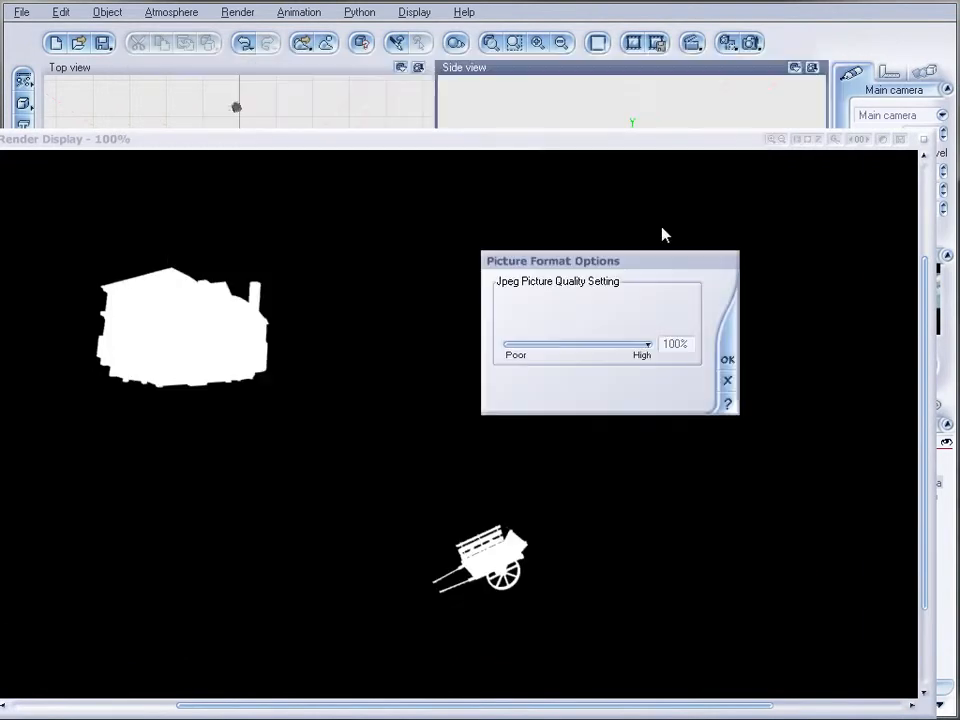
pyautogui.click(727, 359)
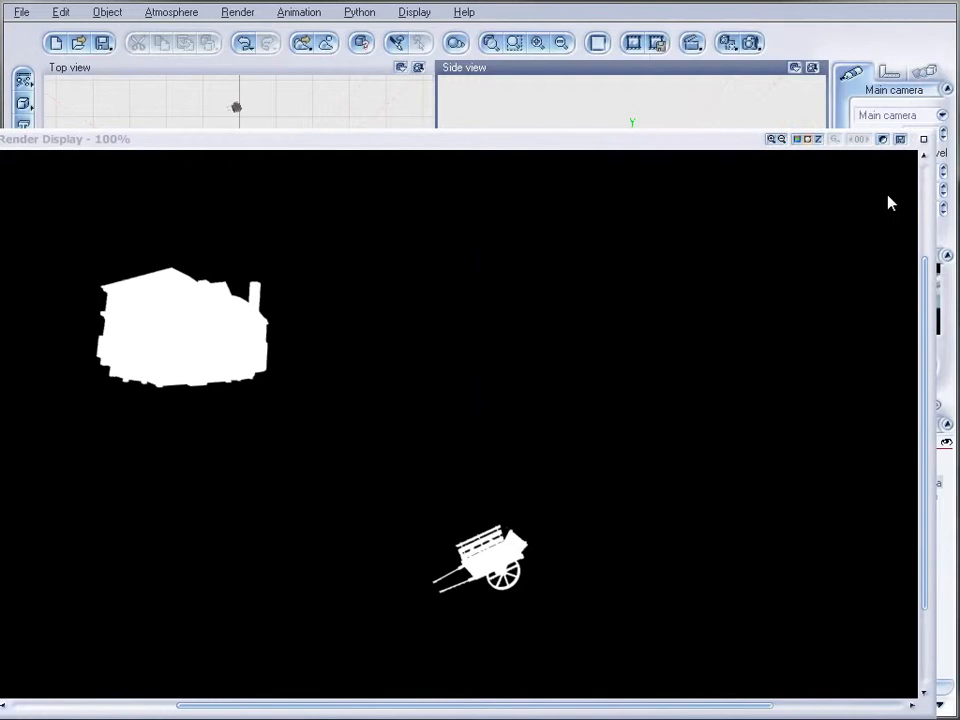
pyautogui.click(918, 139)
# Step: Delete the Twcarrige and Workshop groups from the scene
pyautogui.click(882, 522)
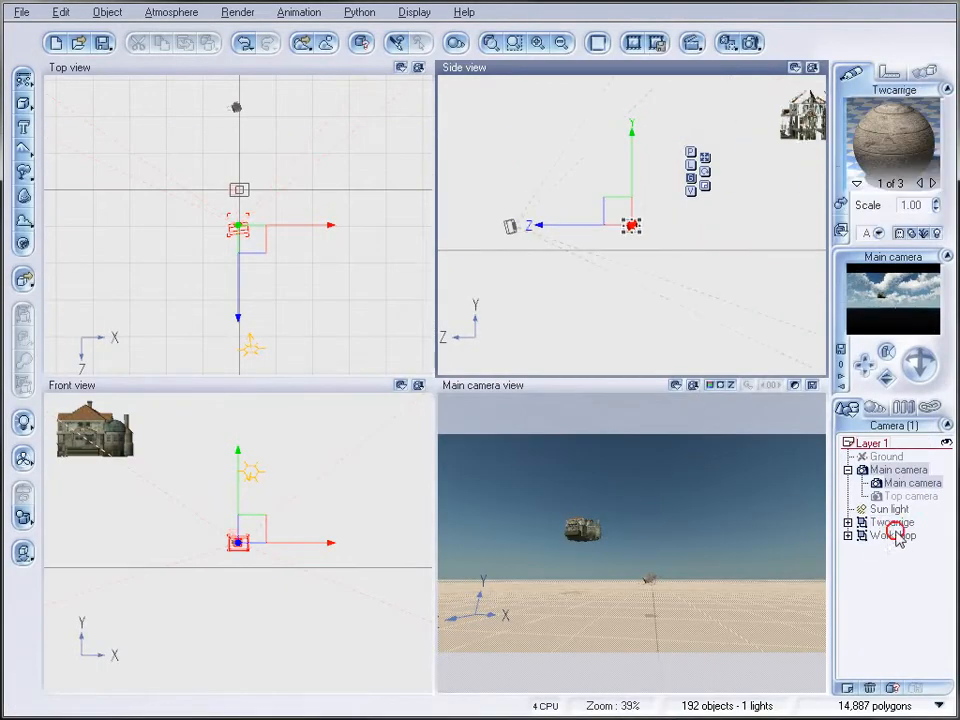
pyautogui.keyDown('ctrl'); pyautogui.click(900, 537); pyautogui.keyUp('ctrl')
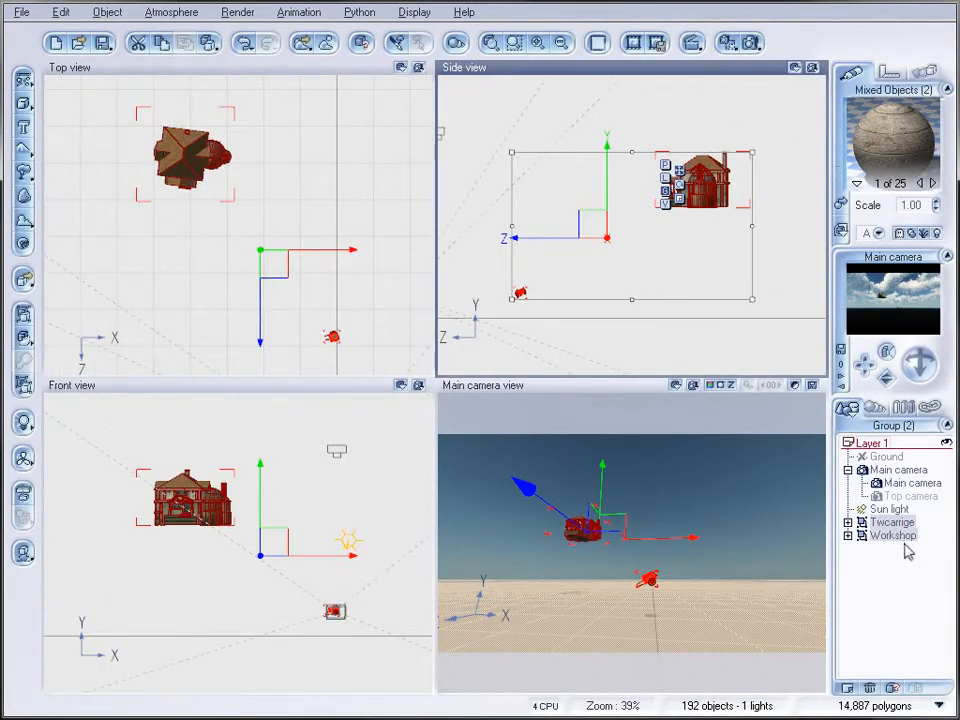
pyautogui.press('Delete')
# Step: Enable the main camera's backdrop again and load frame3.tif from the castle folder as its image
pyautogui.click(880, 485)
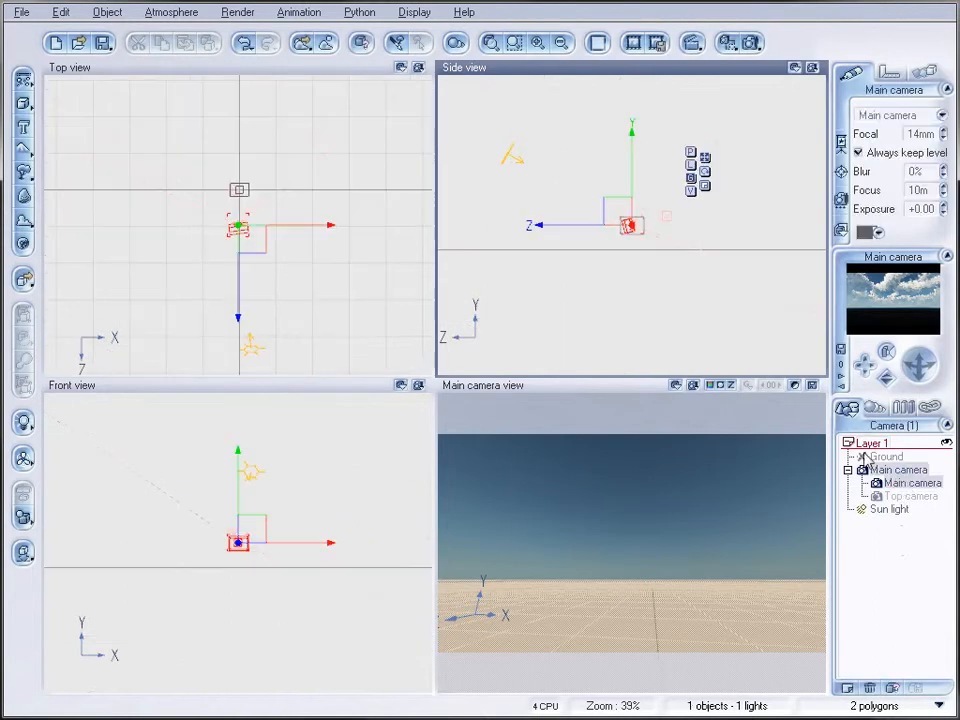
pyautogui.rightClick(896, 483)
pyautogui.click(944, 419)
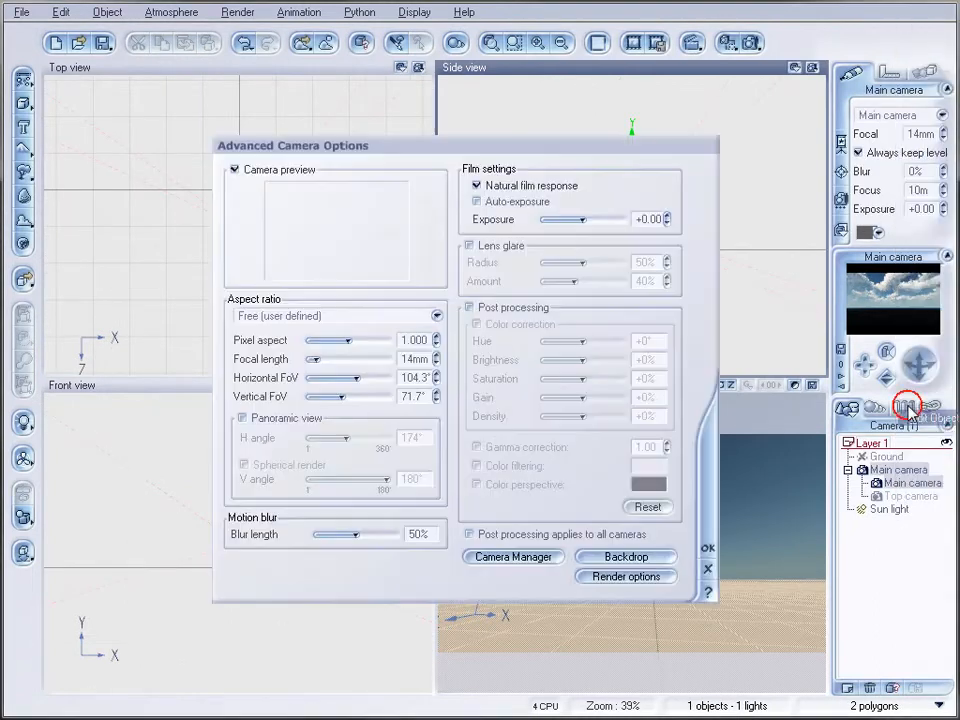
pyautogui.click(620, 558)
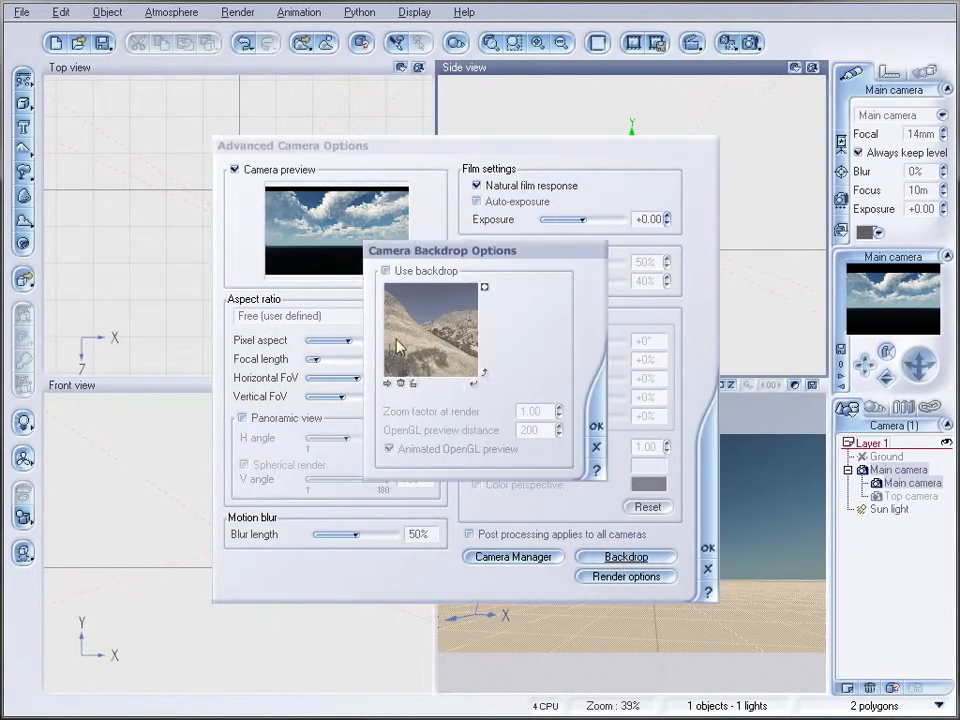
pyautogui.doubleClick(394, 350)
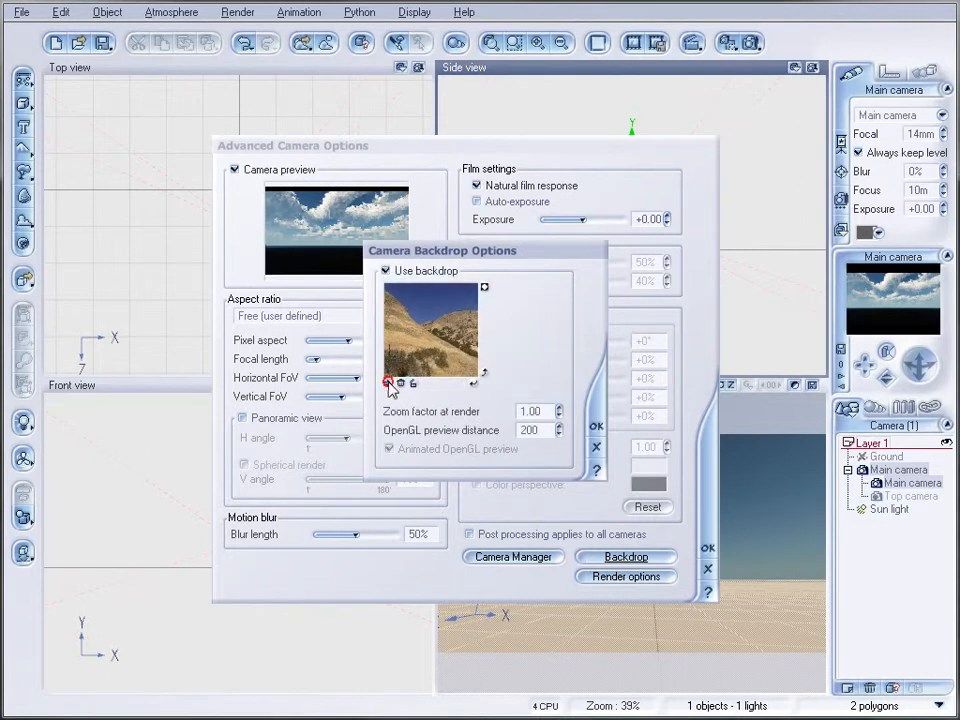
pyautogui.click(180, 667)
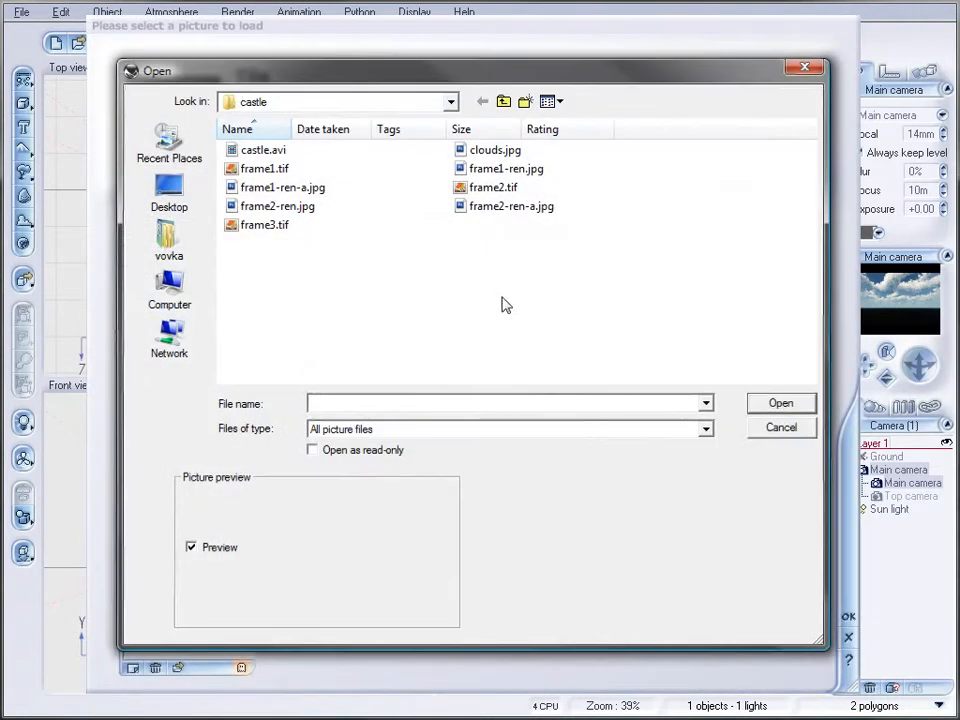
pyautogui.click(287, 224)
pyautogui.click(784, 407)
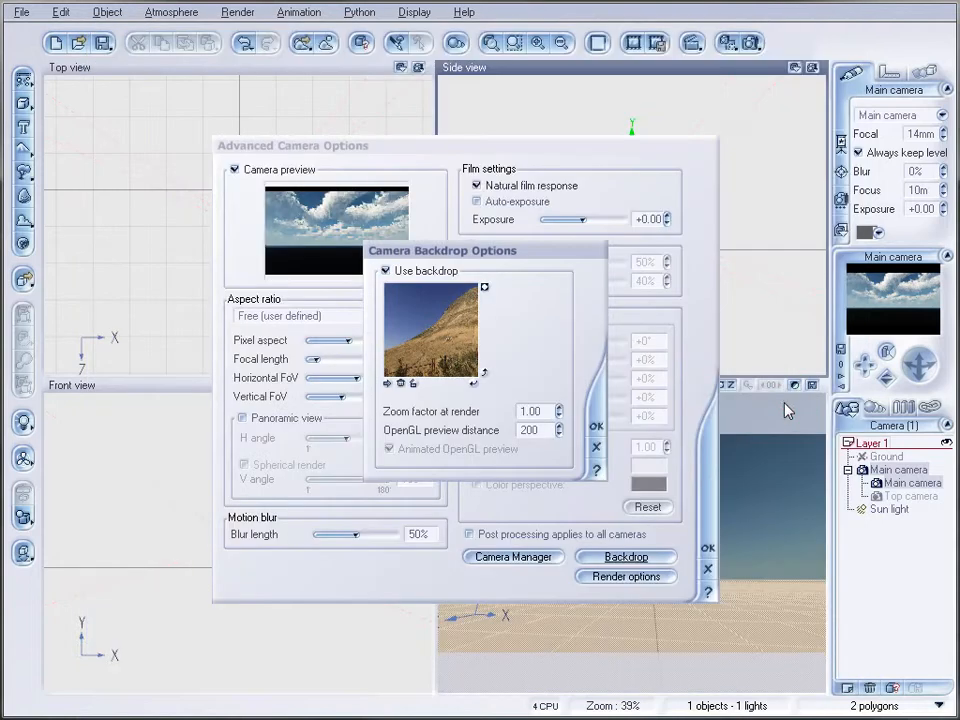
pyautogui.click(596, 425)
pyautogui.click(707, 548)
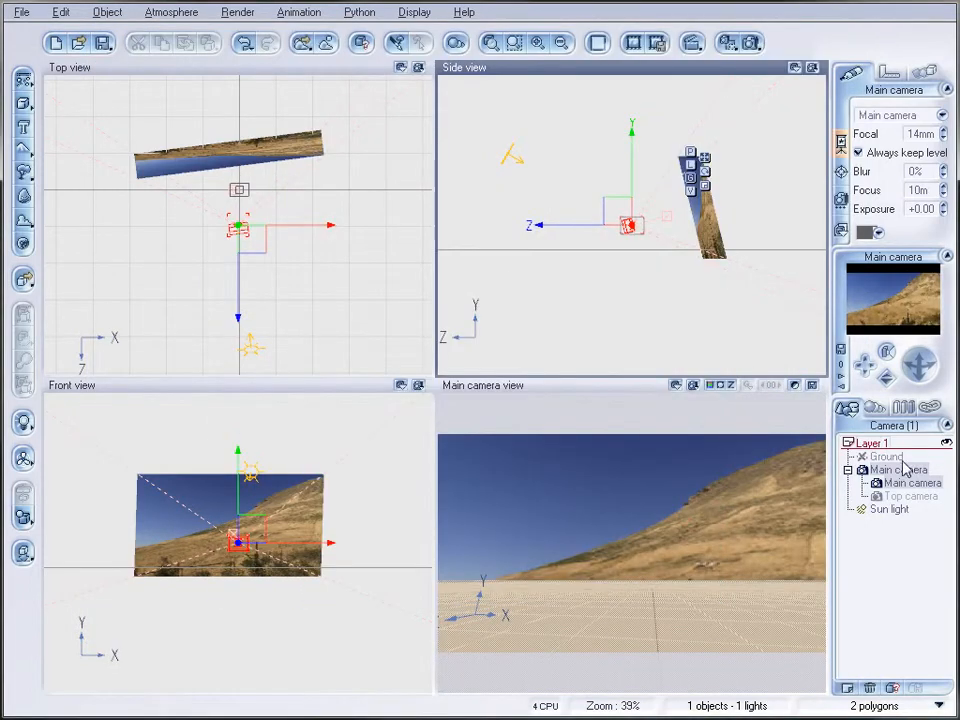
# Step: Tilt the main camera upward to lower the horizon in the shot, and move the sun light toward negative X
pyautogui.moveTo(918, 365); pyautogui.dragTo(920, 365)
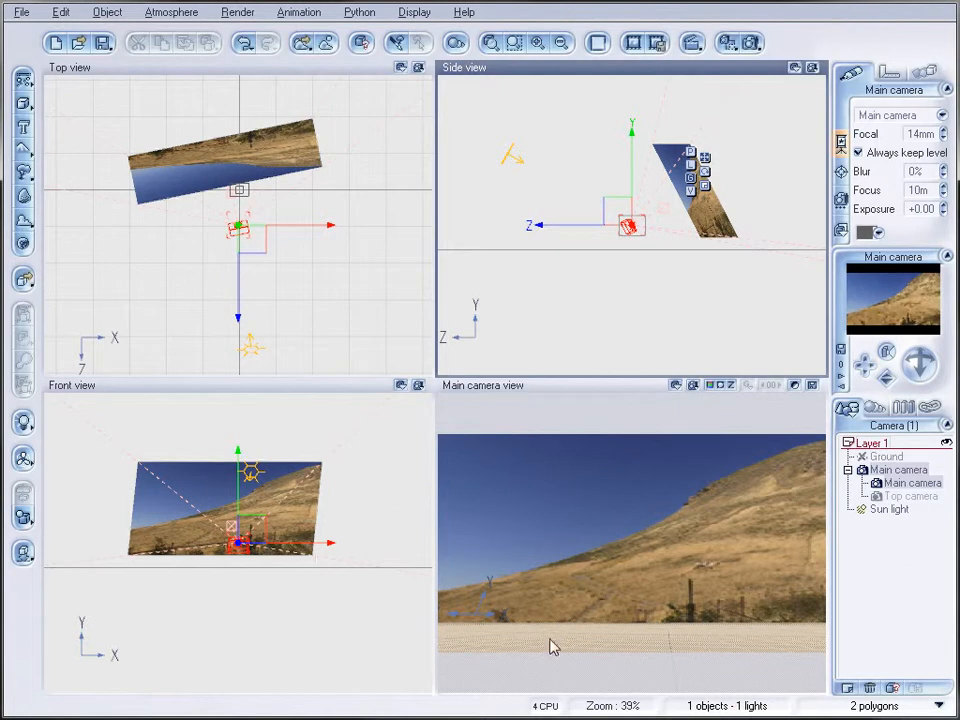
pyautogui.click(889, 509)
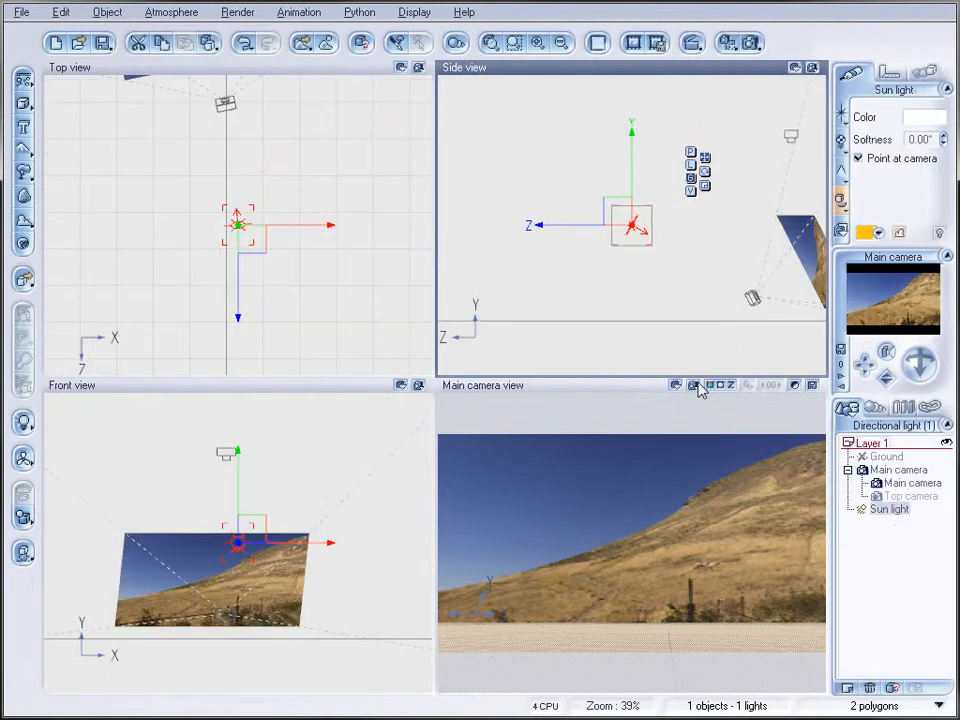
pyautogui.moveTo(247, 246); pyautogui.dragTo(170, 232)
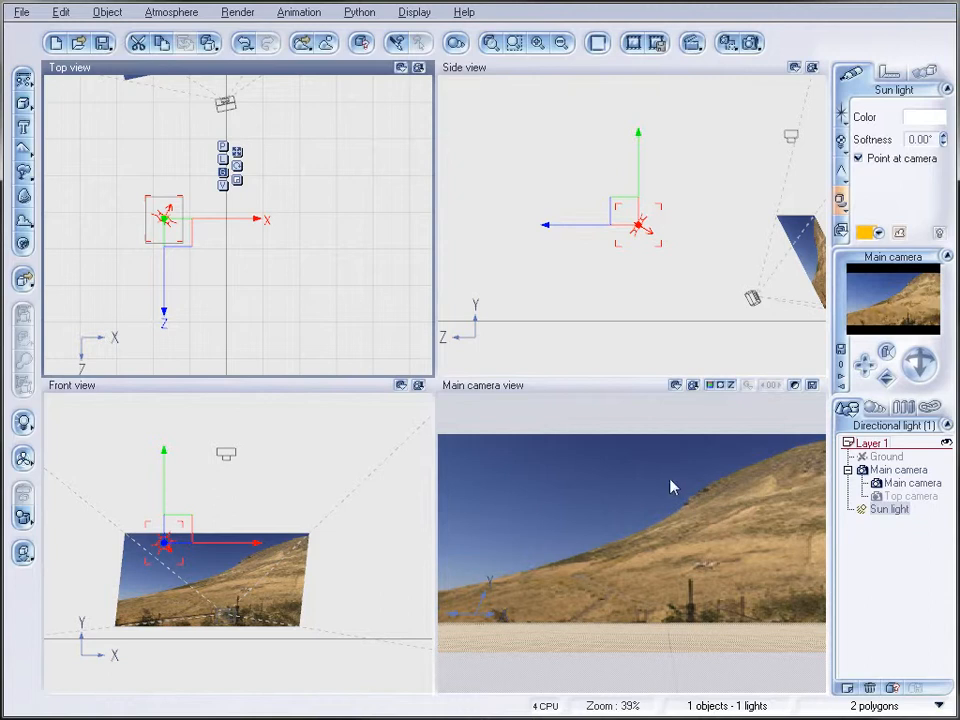
pyautogui.moveTo(326, 141); pyautogui.dragTo(326, 236, button='middle')
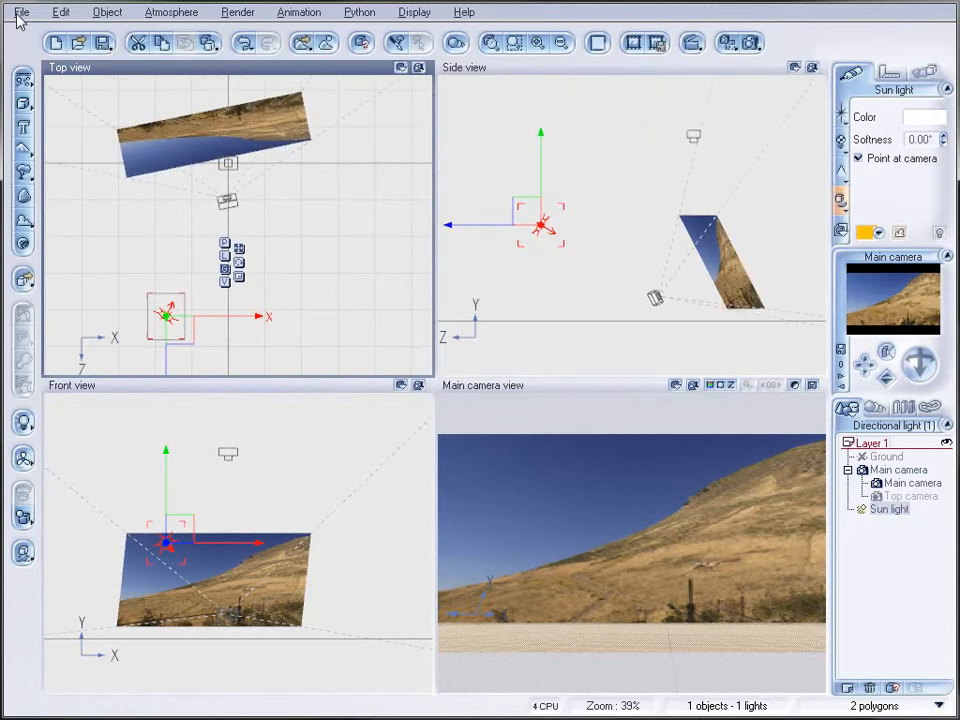
# Step: Load the Castle.vob object from the Castle folder inside Midivil
pyautogui.click(24, 12)
pyautogui.click(88, 229)
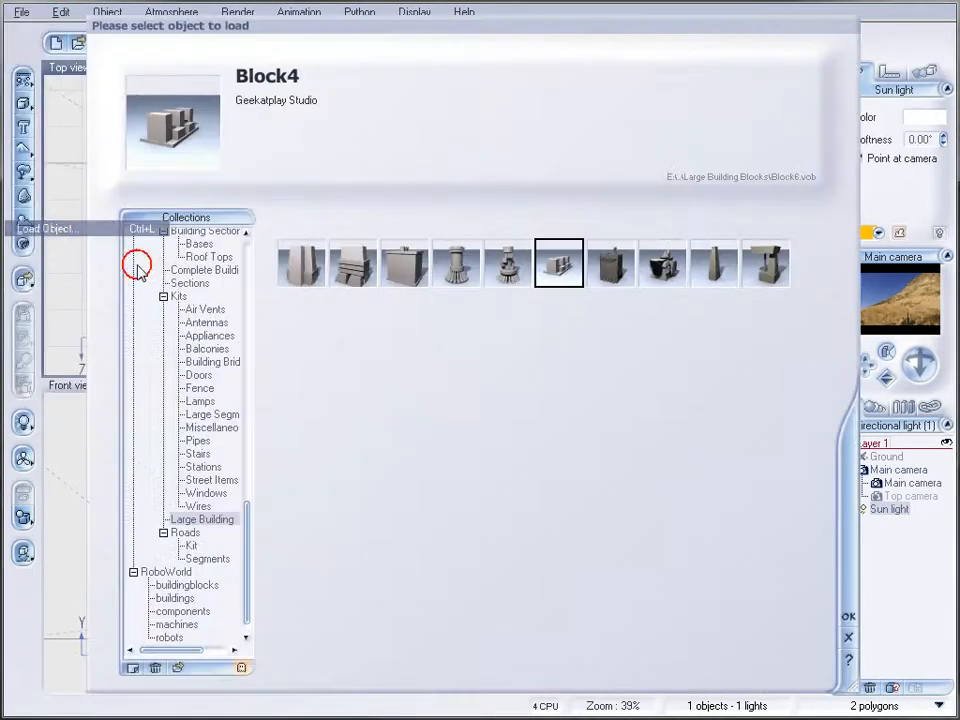
pyautogui.click(177, 667)
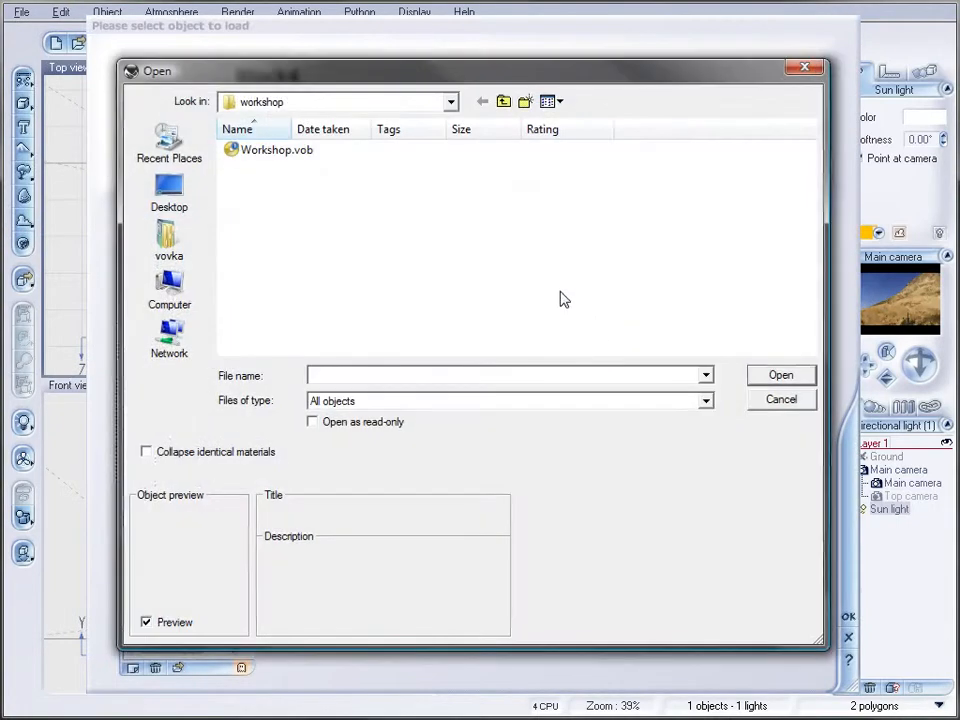
pyautogui.click(501, 101)
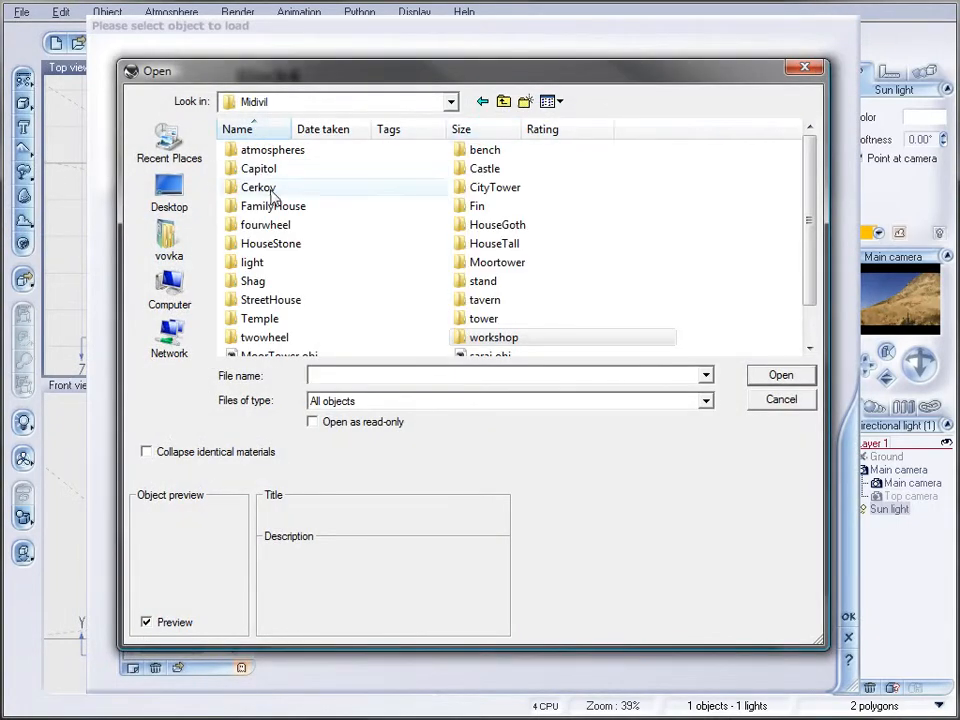
pyautogui.click(484, 170)
pyautogui.doubleClick(506, 168)
pyautogui.click(283, 150)
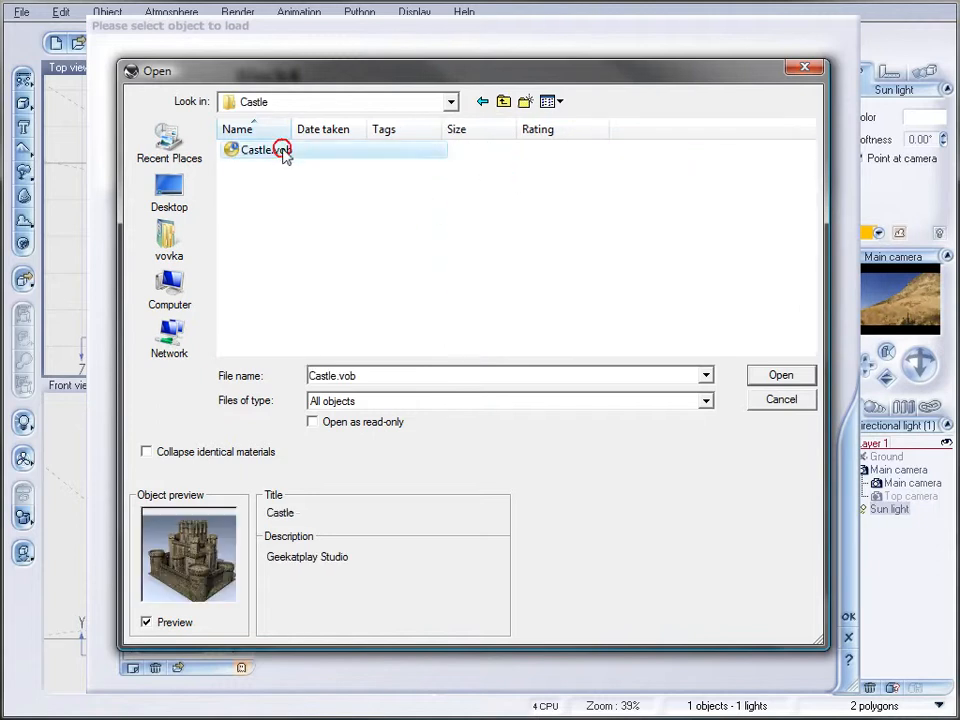
pyautogui.click(771, 399)
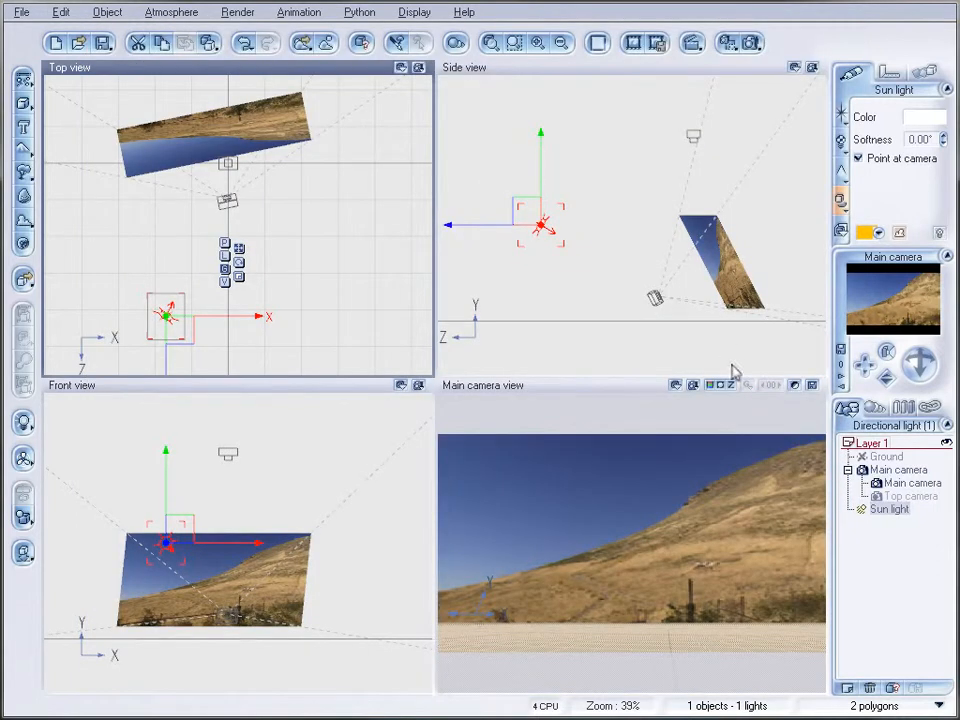
# Step: Delete the flat Cube2 base from inside the Castle group
pyautogui.click(847, 527)
pyautogui.moveTo(945, 459); pyautogui.dragTo(943, 649)
pyautogui.click(904, 649)
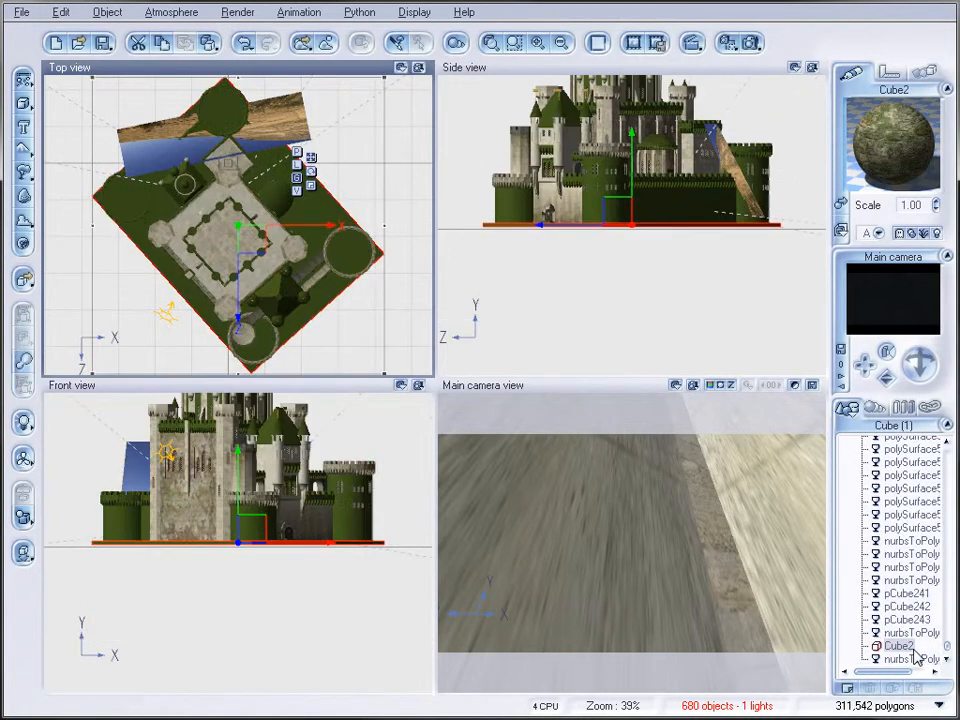
pyautogui.press('Delete')
pyautogui.moveTo(946, 648); pyautogui.dragTo(953, 465)
pyautogui.click(847, 522)
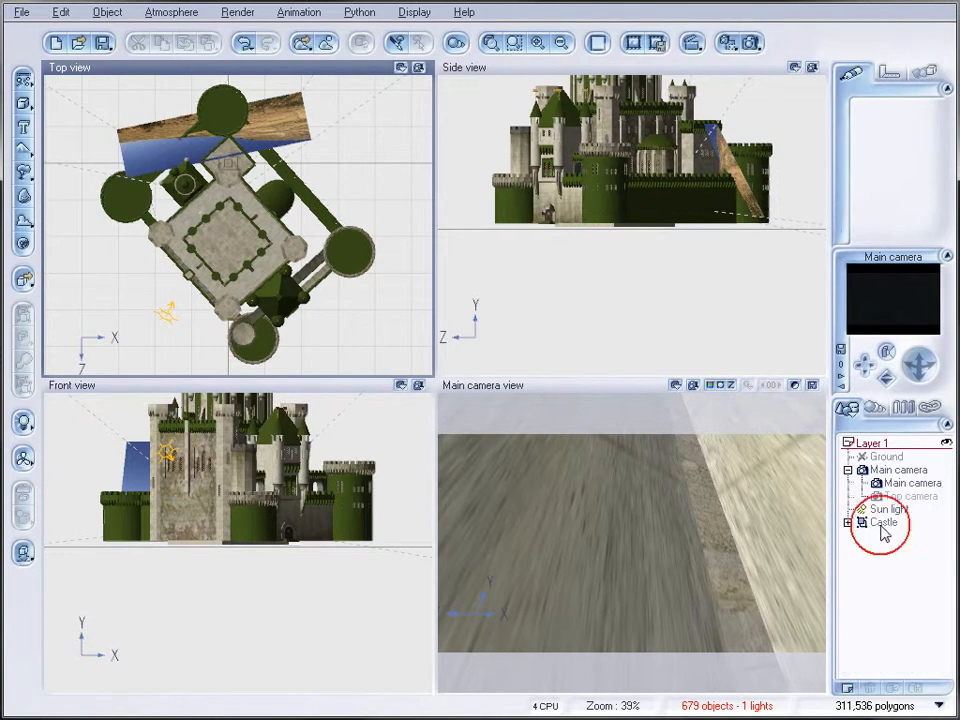
# Step: Move the Castle group away from the camera and up above the ground, then enlarge it and turn it in plan
pyautogui.click(883, 523)
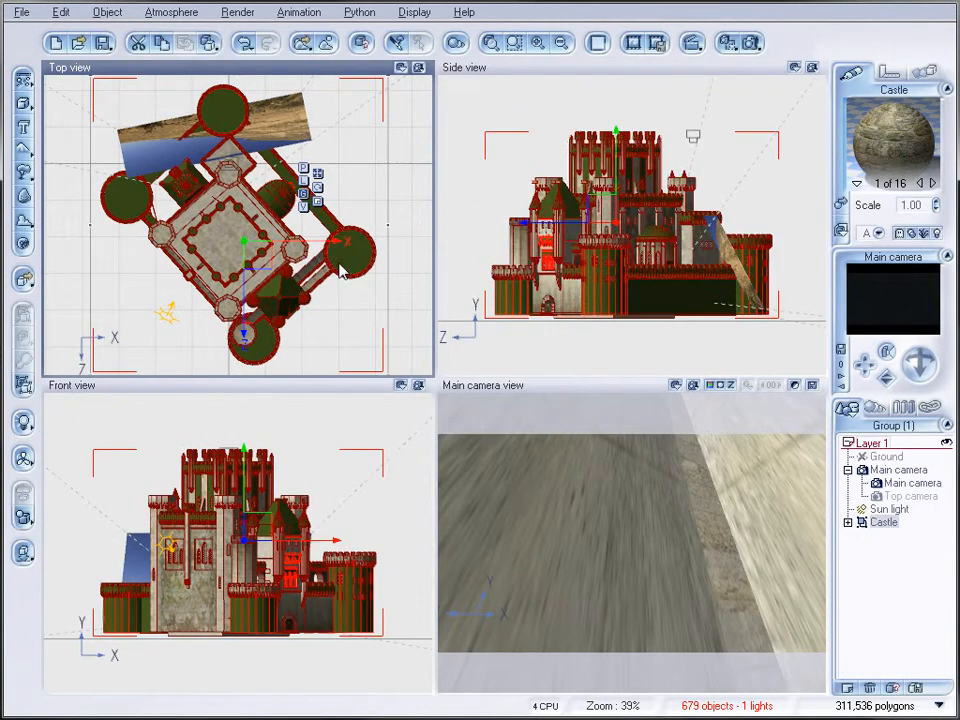
pyautogui.moveTo(258, 244); pyautogui.dragTo(234, 93)
pyautogui.moveTo(350, 229); pyautogui.dragTo(385, 340, button='right')
pyautogui.scroll(-4, 364, 285)
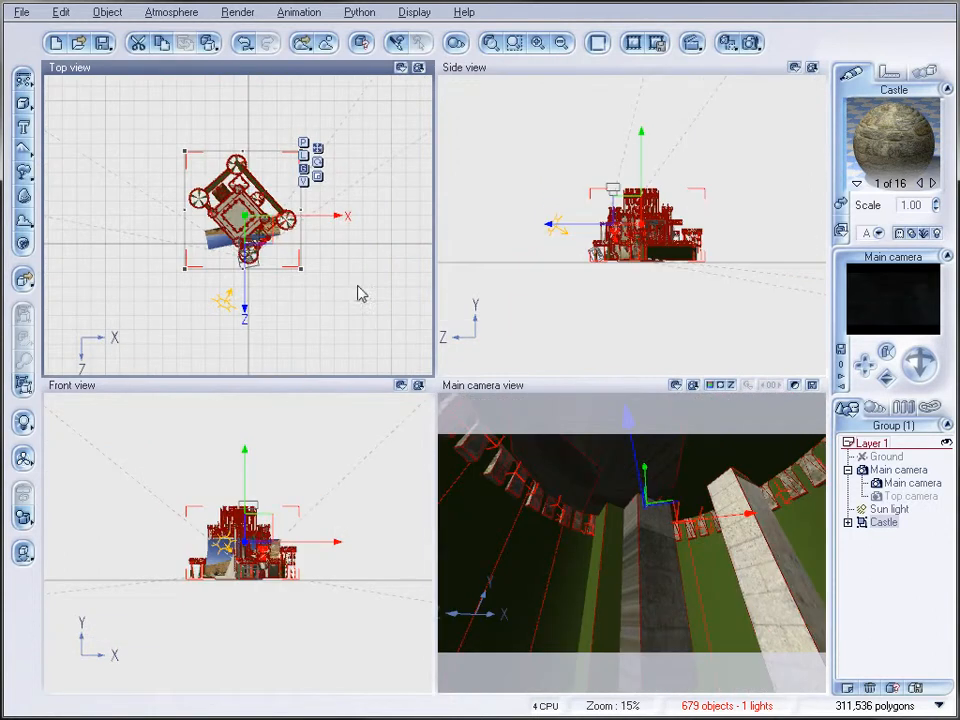
pyautogui.moveTo(270, 243); pyautogui.dragTo(212, 177)
pyautogui.moveTo(698, 232); pyautogui.dragTo(697, 180)
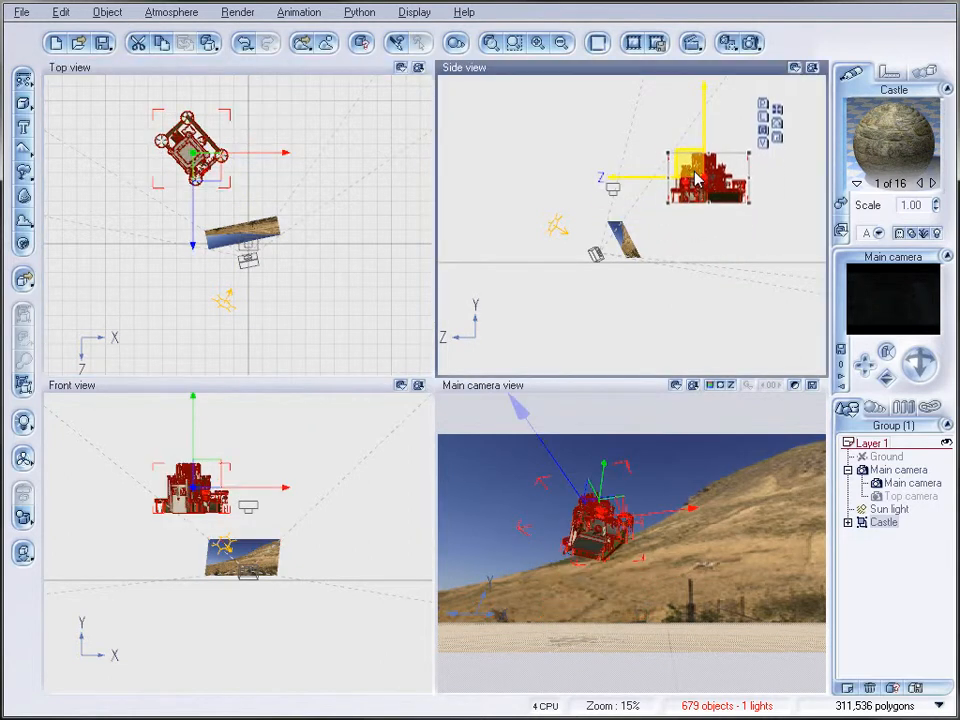
pyautogui.click(215, 180)
pyautogui.moveTo(232, 188); pyautogui.dragTo(223, 107)
# Step: Set the main camera's focal length to 55 mm
pyautogui.click(898, 486)
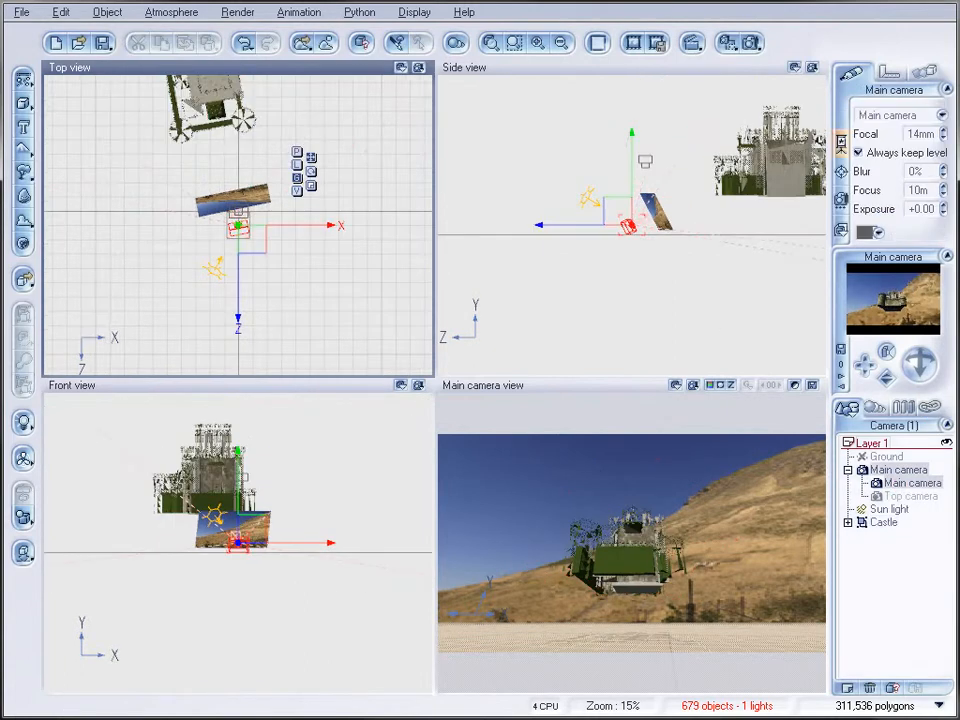
pyautogui.click(926, 134)
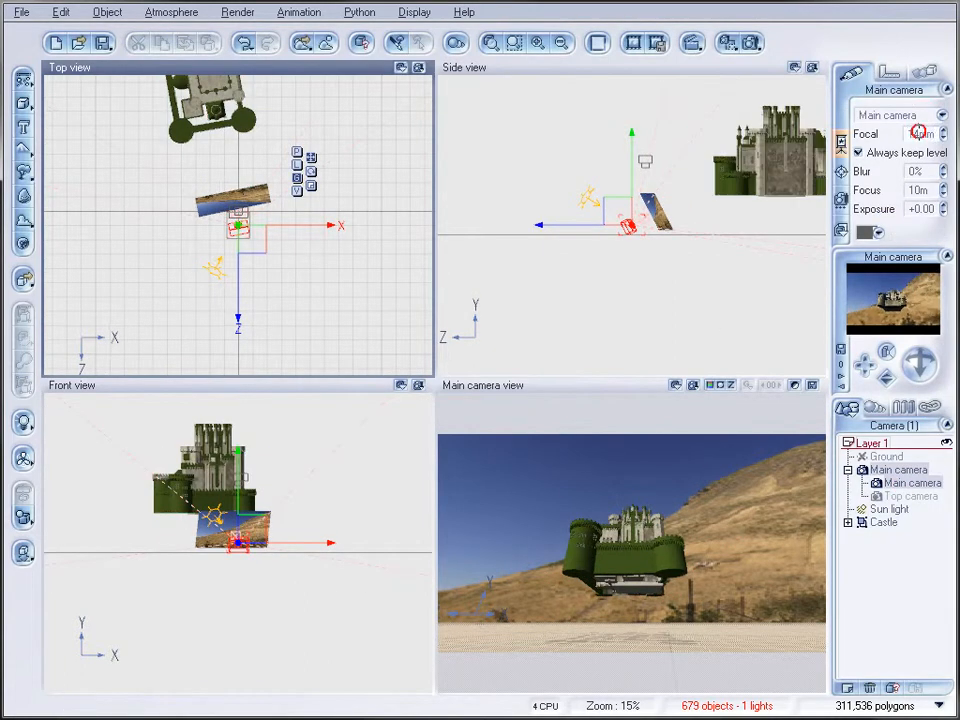
pyautogui.write('55')
pyautogui.press('Return')
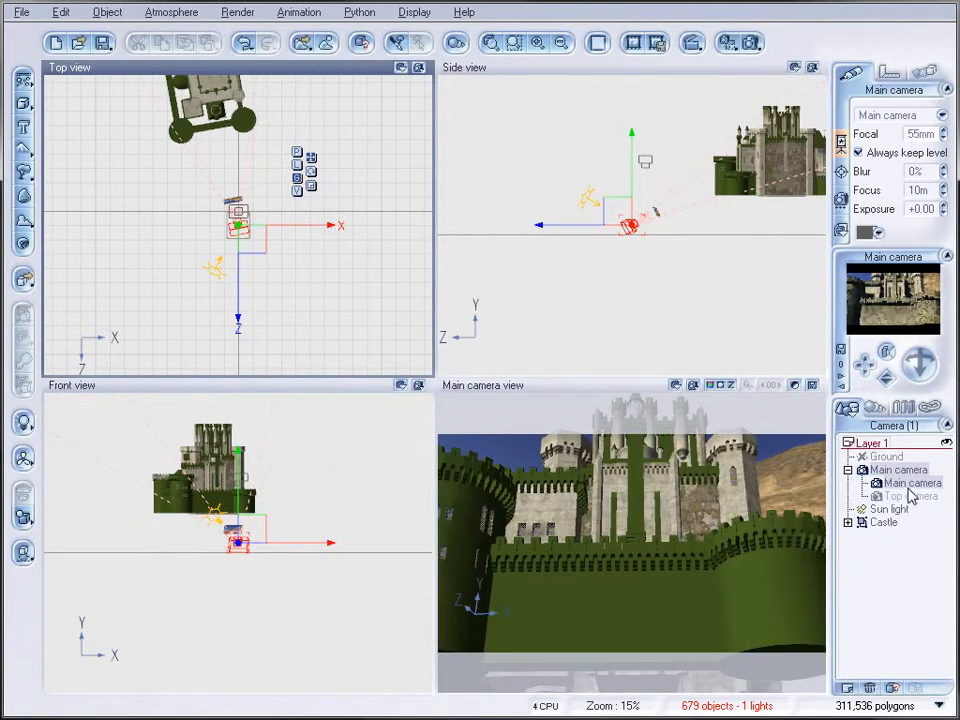
pyautogui.click(909, 470)
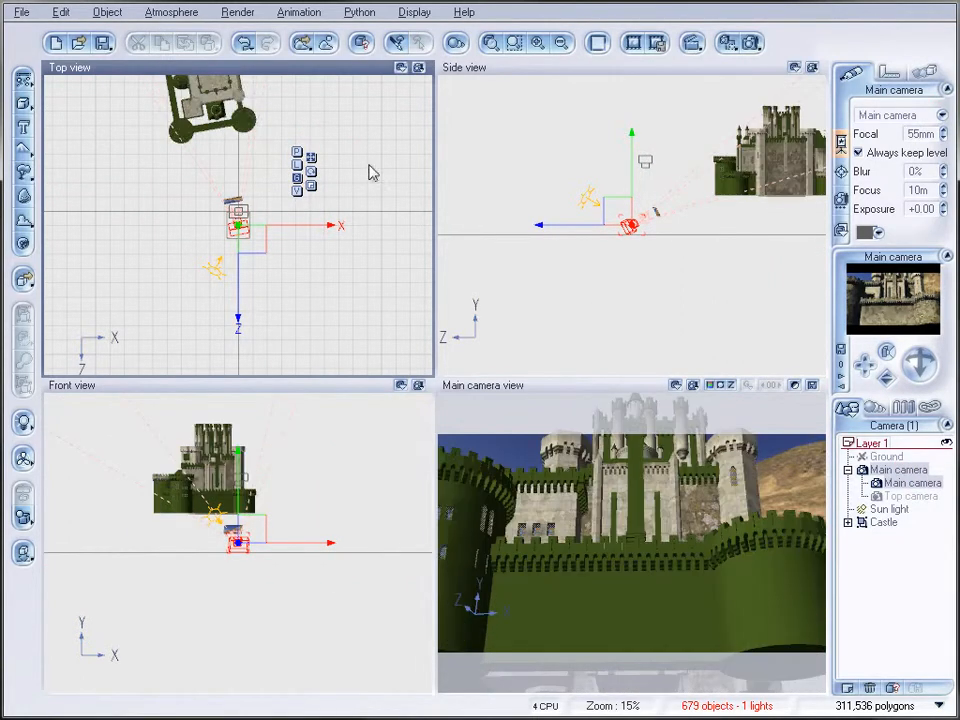
# Step: Move the castle much farther from the camera and higher so it fits within the hillside shot
pyautogui.moveTo(313, 144); pyautogui.dragTo(363, 291, button='right')
pyautogui.click(258, 207)
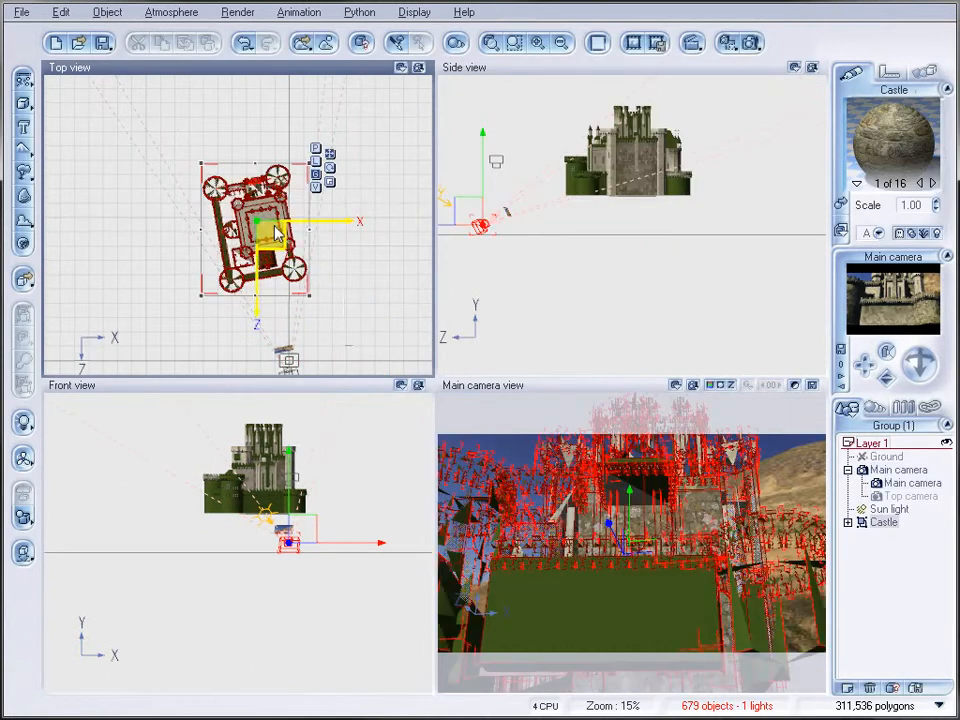
pyautogui.scroll(-4, 275, 230)
pyautogui.moveTo(258, 243); pyautogui.dragTo(232, 129)
pyautogui.moveTo(733, 200); pyautogui.dragTo(742, 118)
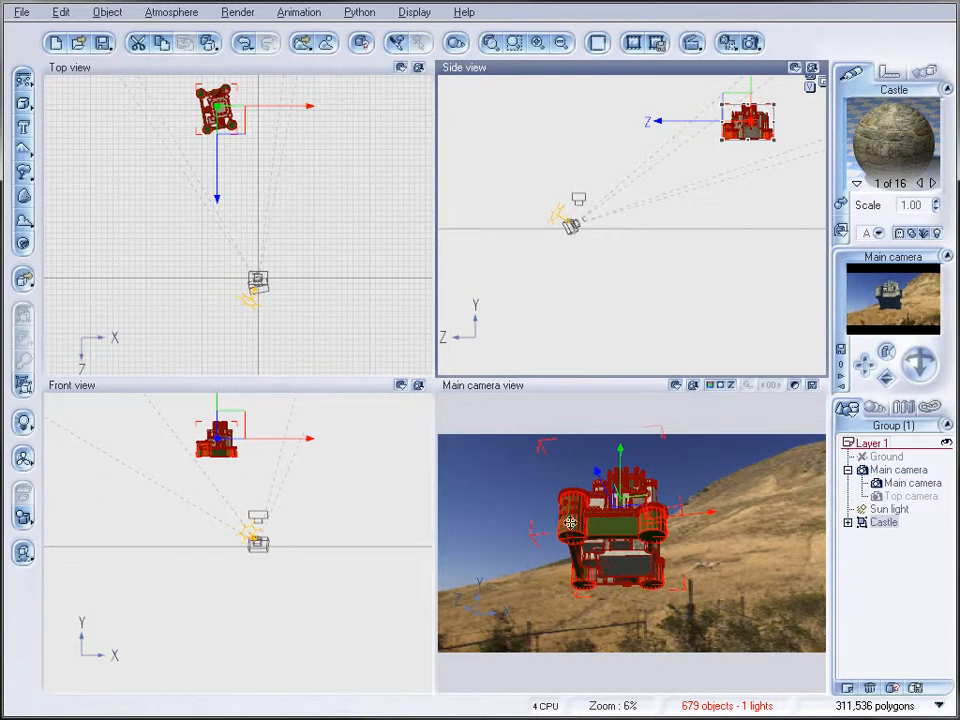
# Step: Enlarge the castle slightly and rotate it in plan so one of its corners faces the camera
pyautogui.click(230, 104)
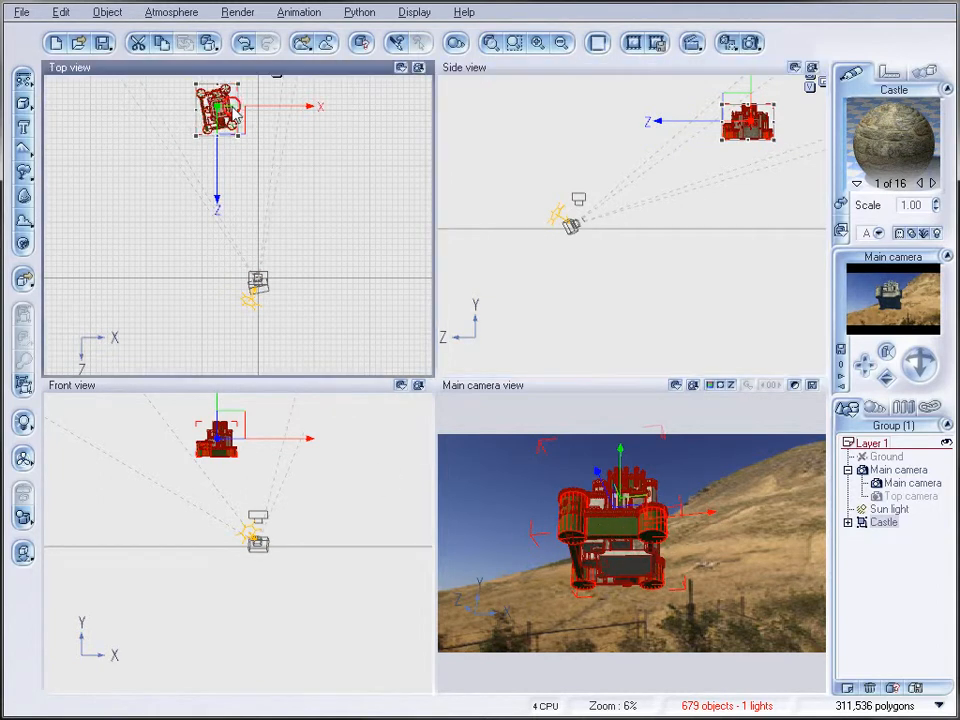
pyautogui.moveTo(193, 133); pyautogui.dragTo(178, 146)
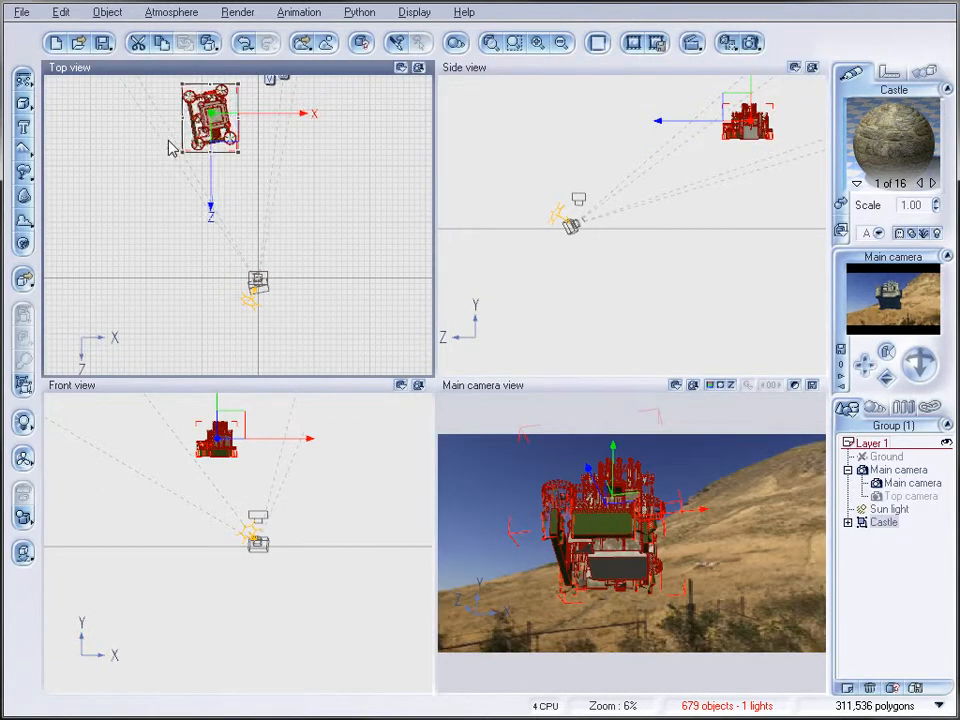
pyautogui.moveTo(245, 162); pyautogui.dragTo(264, 156)
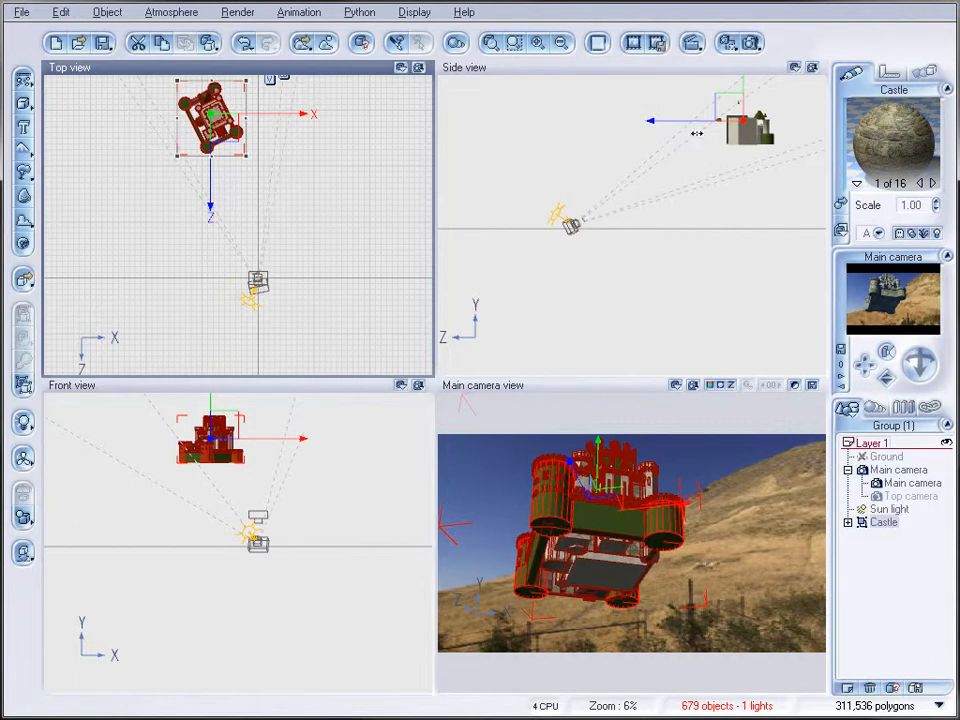
# Step: Tilt the castle slightly toward the camera and reposition it farther back and higher against the hillside
pyautogui.moveTo(716, 118); pyautogui.dragTo(728, 118)
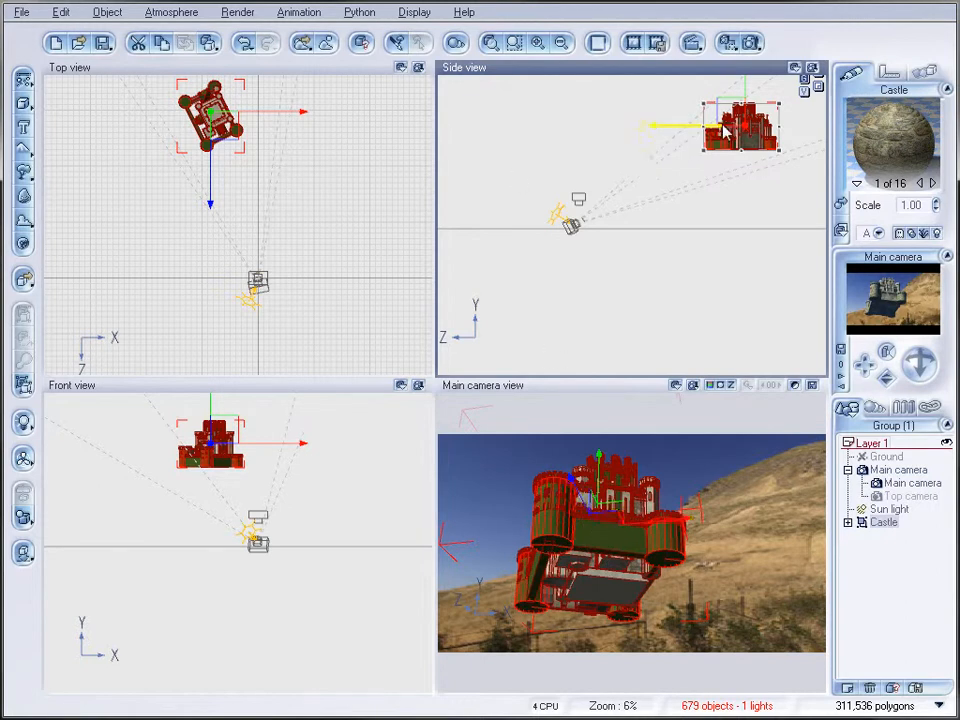
pyautogui.moveTo(730, 125); pyautogui.dragTo(731, 133)
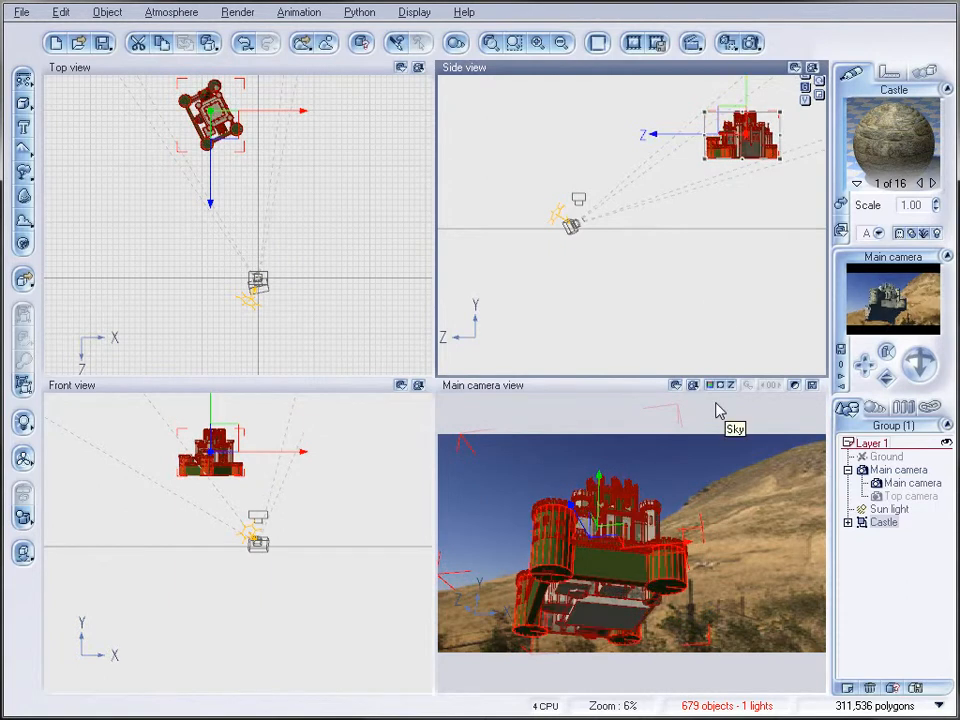
pyautogui.moveTo(784, 171)
pyautogui.mouseDown()
pyautogui.moveTo(795, 150)
pyautogui.moveTo(798, 177)
pyautogui.mouseUp()
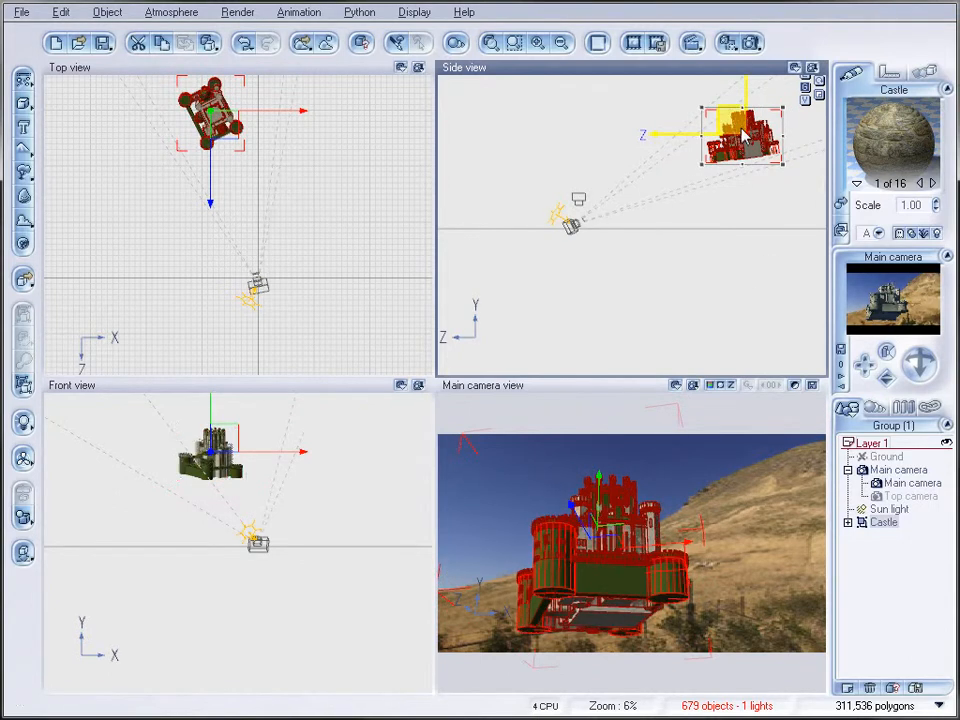
pyautogui.moveTo(739, 128); pyautogui.dragTo(762, 97)
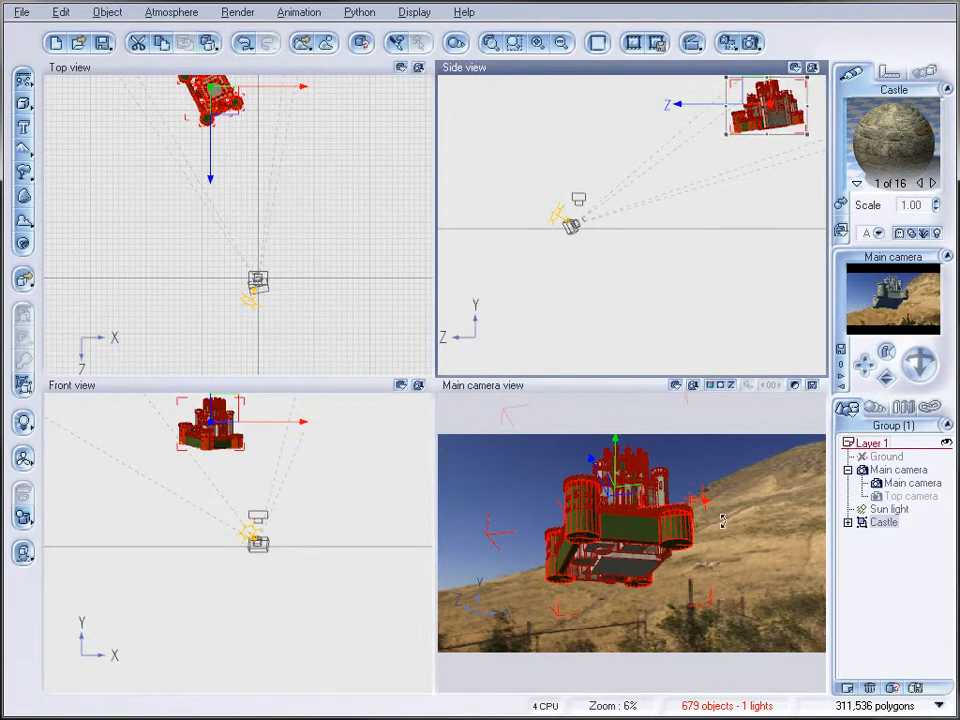
pyautogui.moveTo(760, 97); pyautogui.dragTo(761, 104)
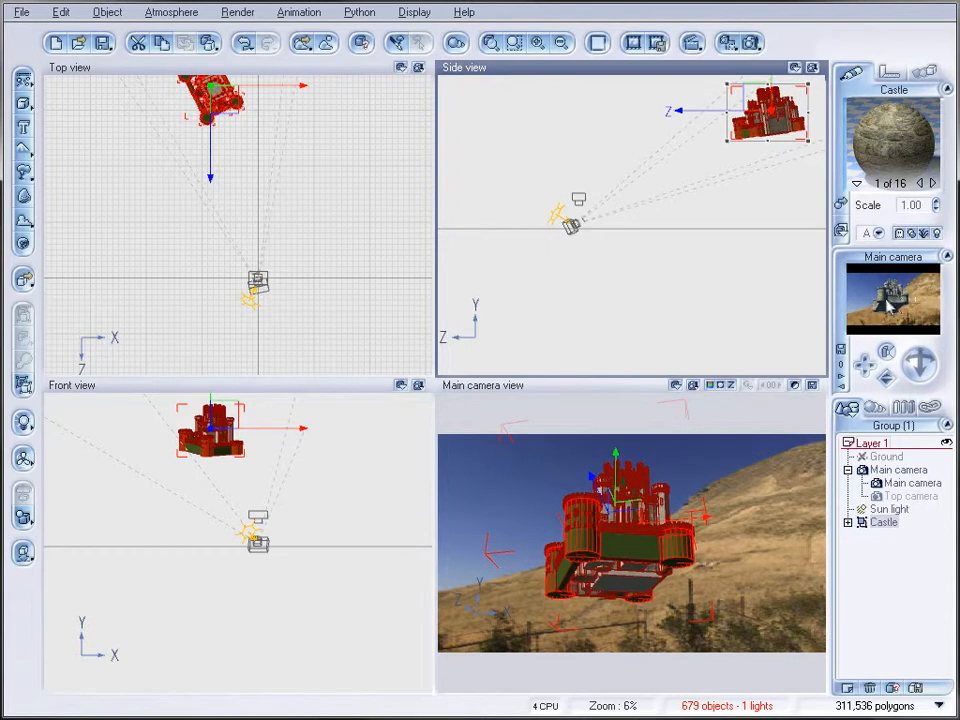
# Step: Add a rock object, enlarge it and place it beneath the front of the castle
pyautogui.moveTo(275, 132); pyautogui.dragTo(250, 241, button='right')
pyautogui.scroll(2, 272, 181)
pyautogui.click(22, 148)
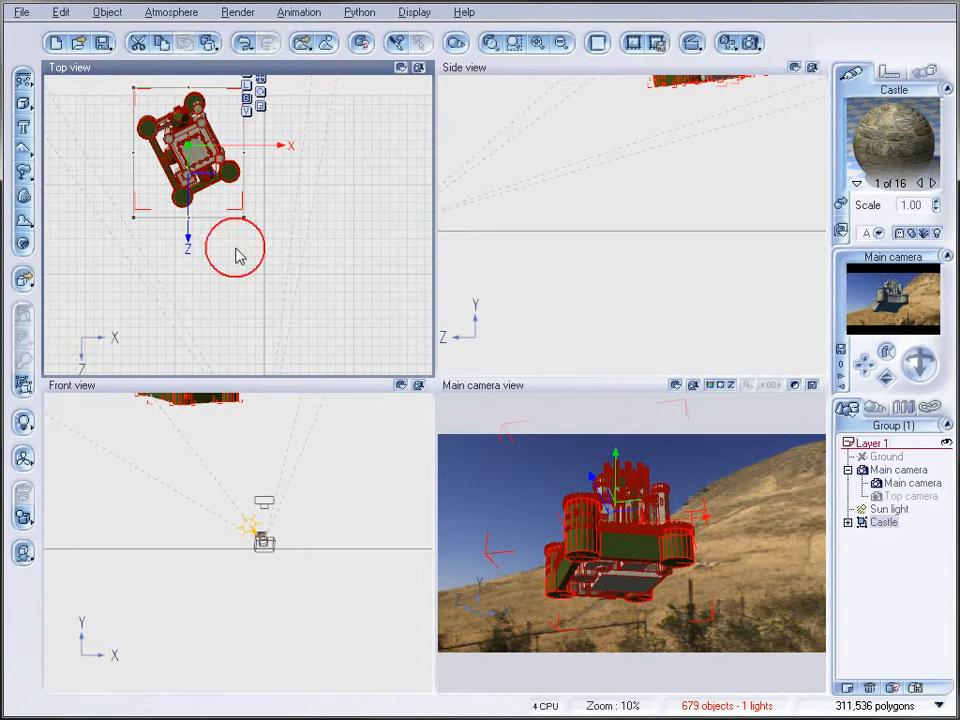
pyautogui.moveTo(242, 224); pyautogui.dragTo(202, 207)
pyautogui.moveTo(641, 215); pyautogui.dragTo(659, 82)
pyautogui.moveTo(634, 206); pyautogui.dragTo(661, 90)
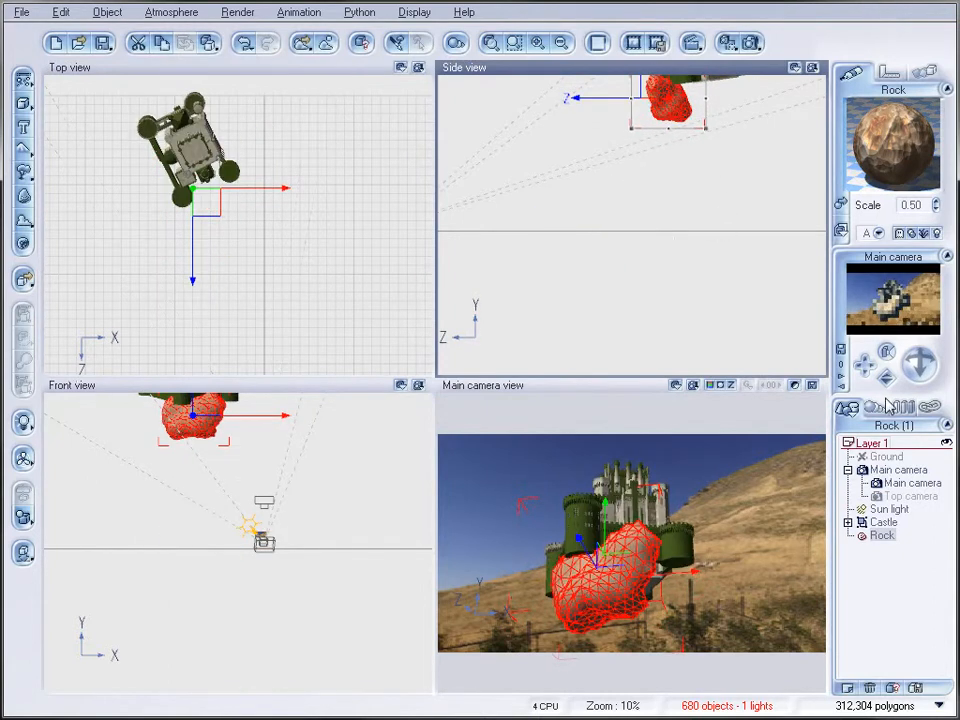
pyautogui.moveTo(205, 201)
pyautogui.mouseDown()
pyautogui.moveTo(197, 215)
pyautogui.moveTo(222, 210)
pyautogui.mouseUp()
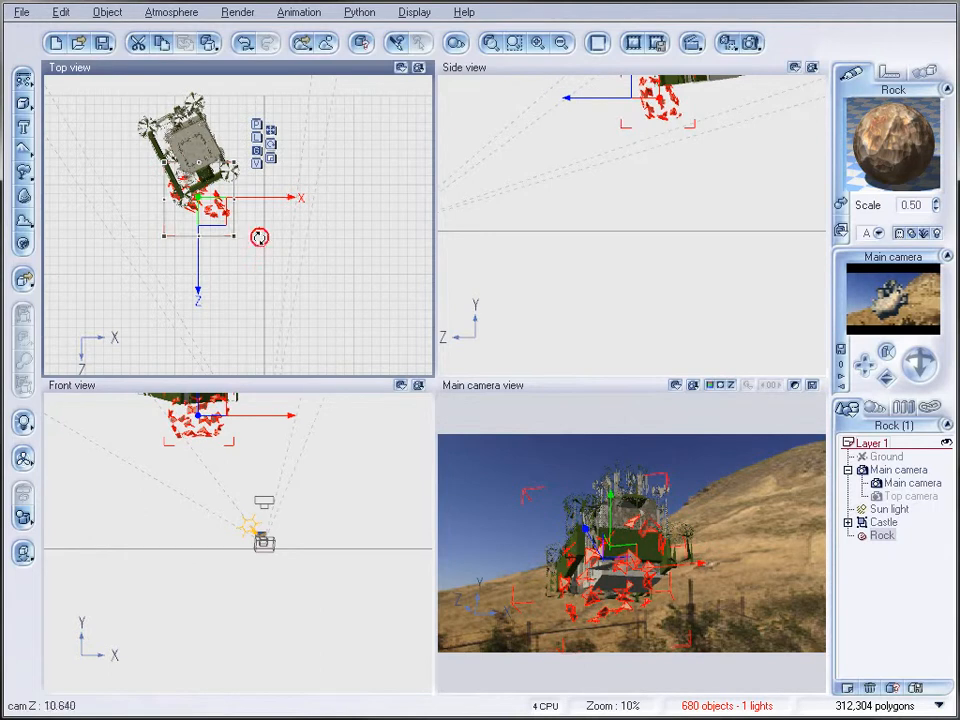
# Step: Apply the OldRock#2 material from the Rocks collection to the rock
pyautogui.click(841, 230)
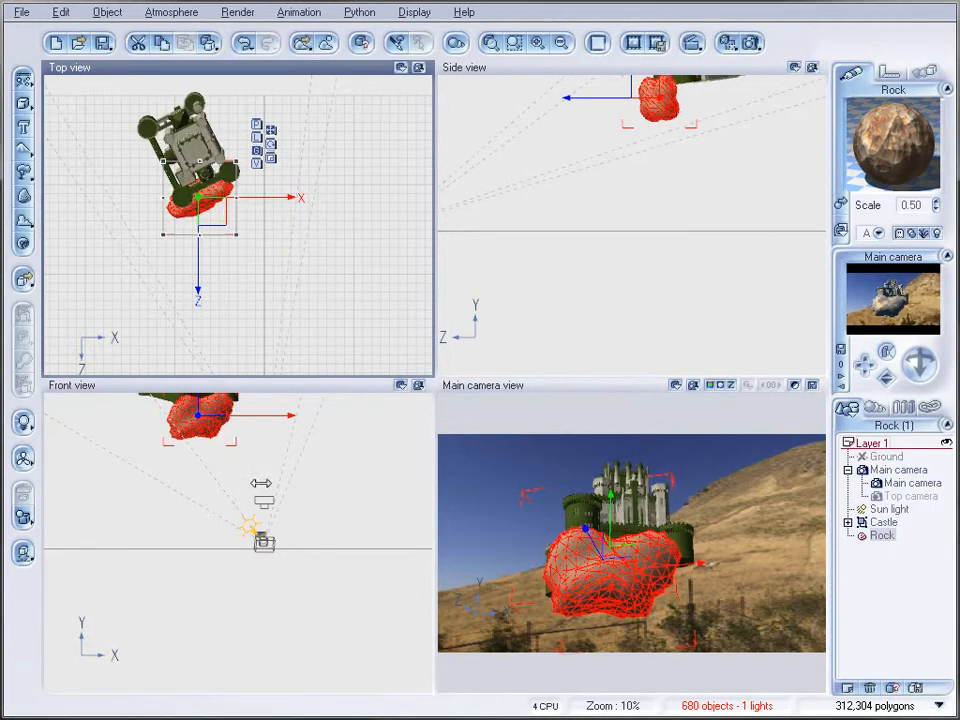
pyautogui.moveTo(246, 401); pyautogui.dragTo(242, 506)
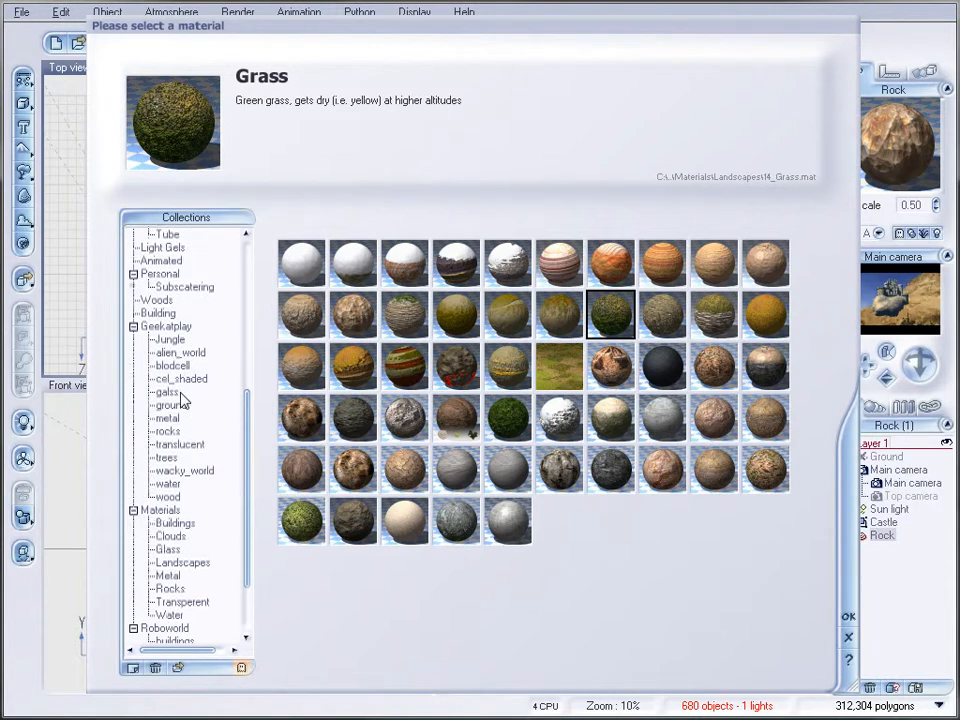
pyautogui.click(170, 588)
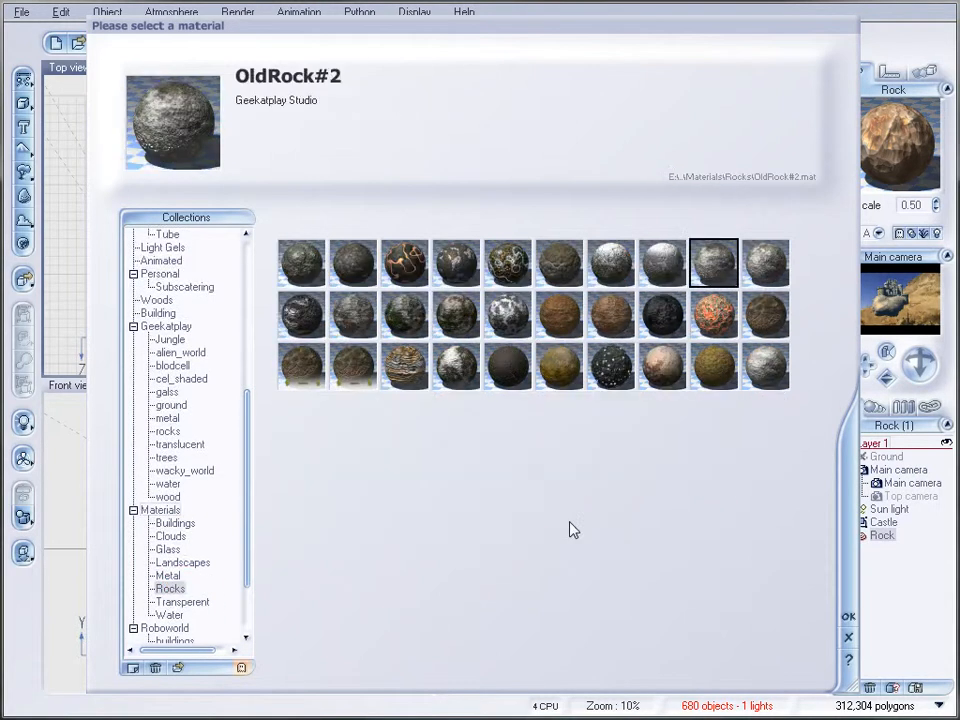
pyautogui.click(848, 617)
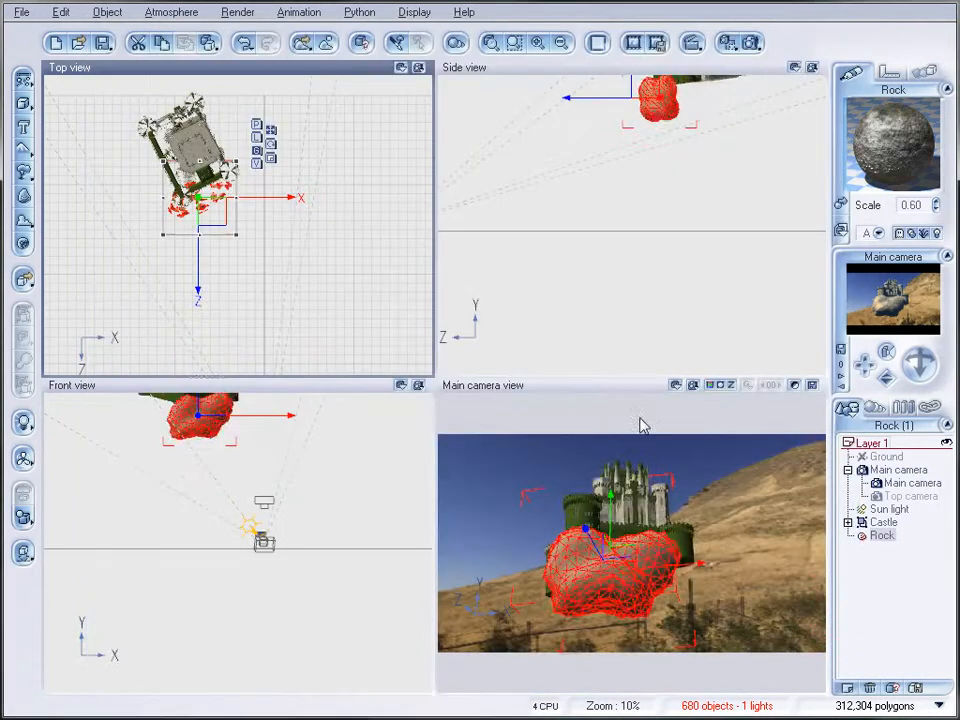
# Step: Set the render to Preview quality at 640x360 and render the castle scene to screen
pyautogui.click(752, 43)
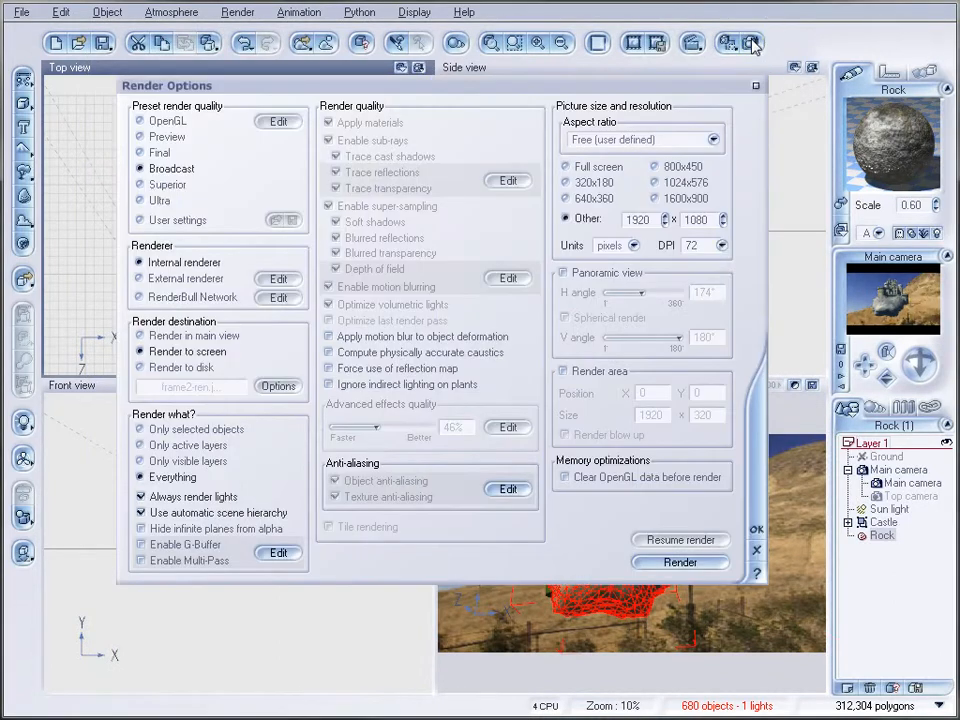
pyautogui.click(580, 199)
pyautogui.click(141, 136)
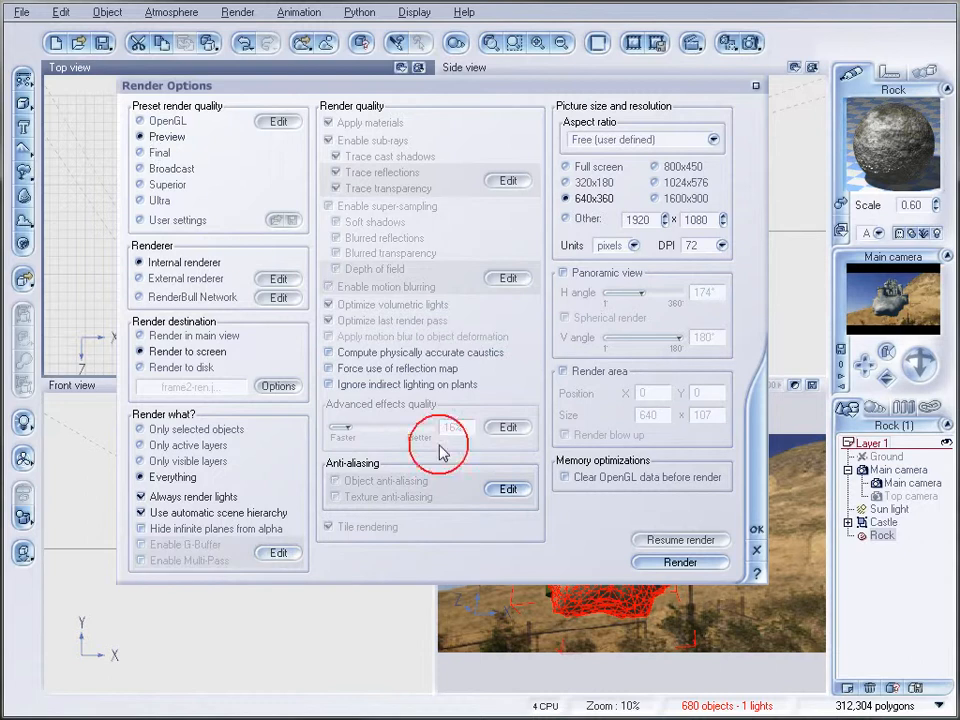
pyautogui.click(679, 562)
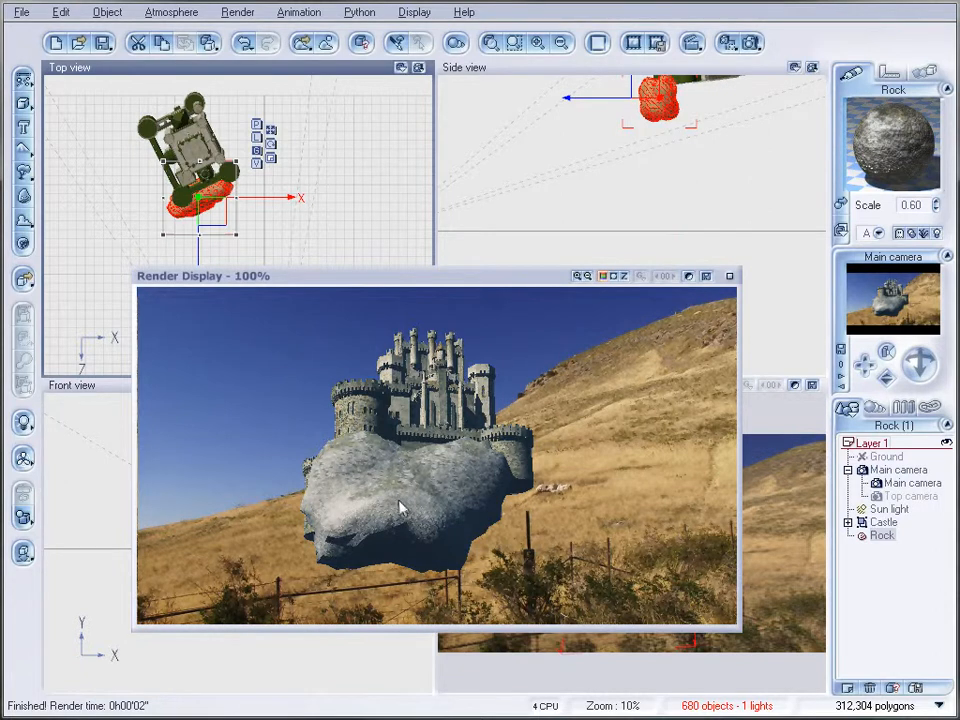
pyautogui.click(731, 277)
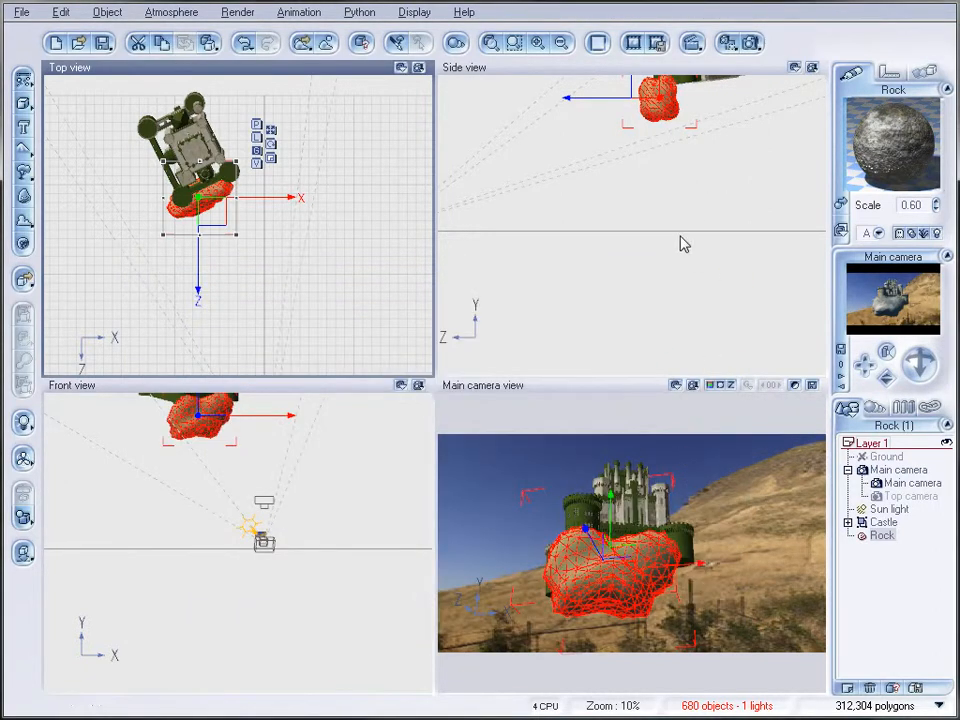
# Step: Delete the rock beneath the castle and render the scene again
pyautogui.press('Delete')
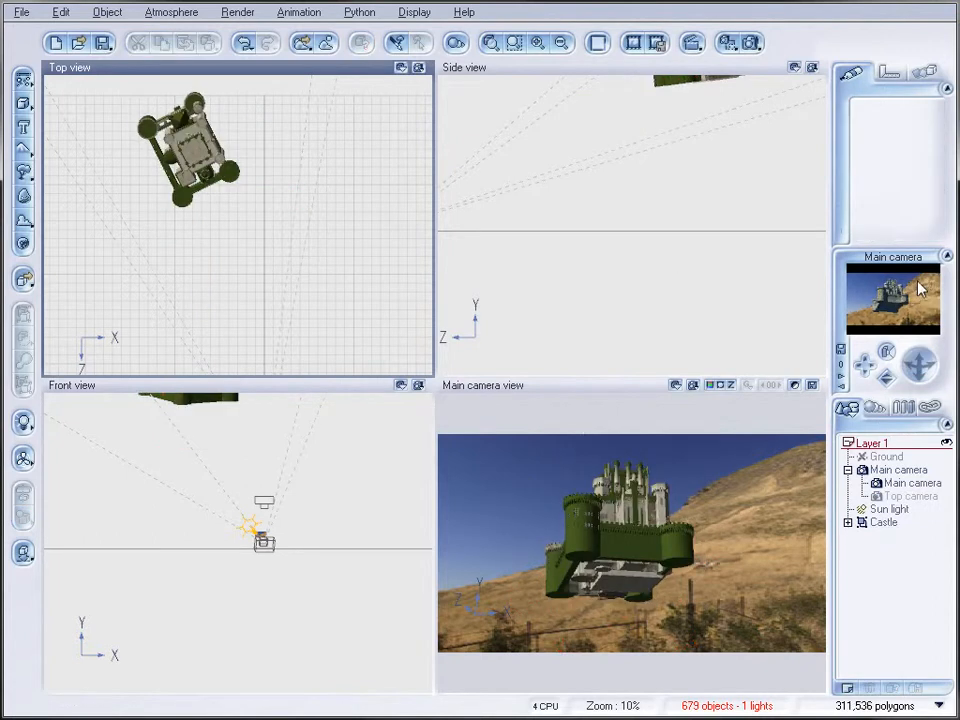
pyautogui.click(749, 44)
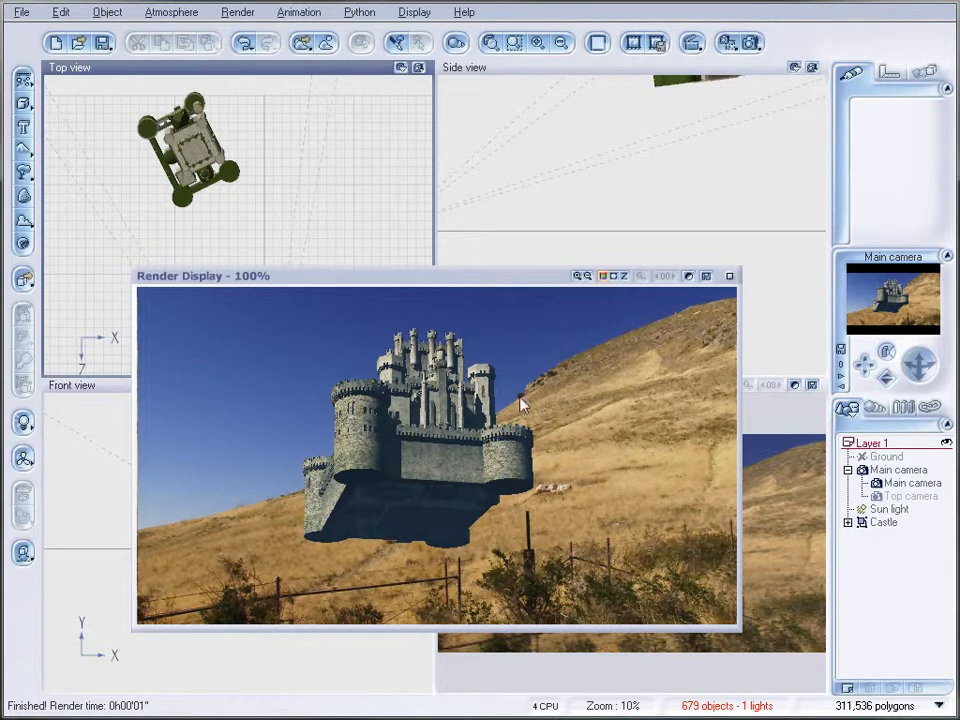
pyautogui.click(726, 276)
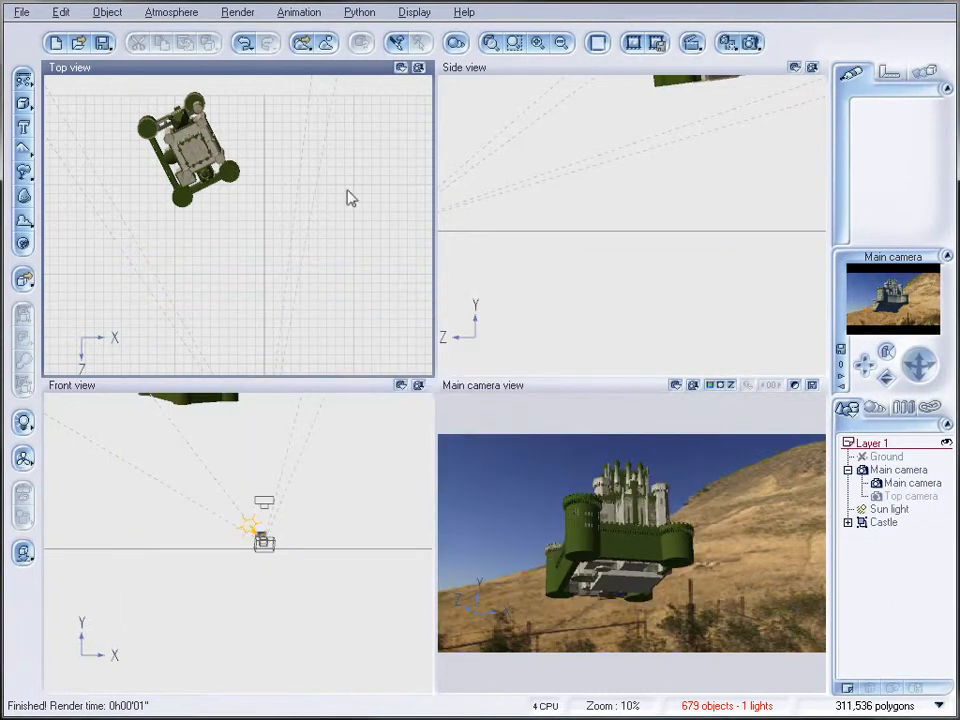
# Step: Try an enlarged terrain beneath the castle as a supporting hill, and delete it
pyautogui.click(24, 125)
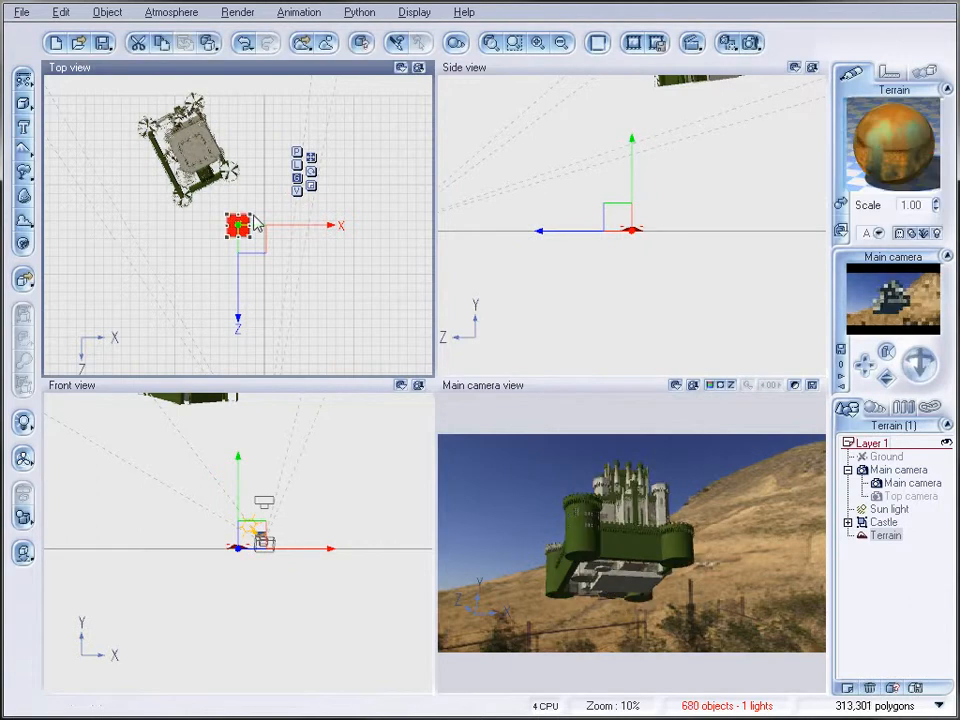
pyautogui.moveTo(382, 127); pyautogui.dragTo(384, 104)
pyautogui.moveTo(312, 179); pyautogui.dragTo(229, 190)
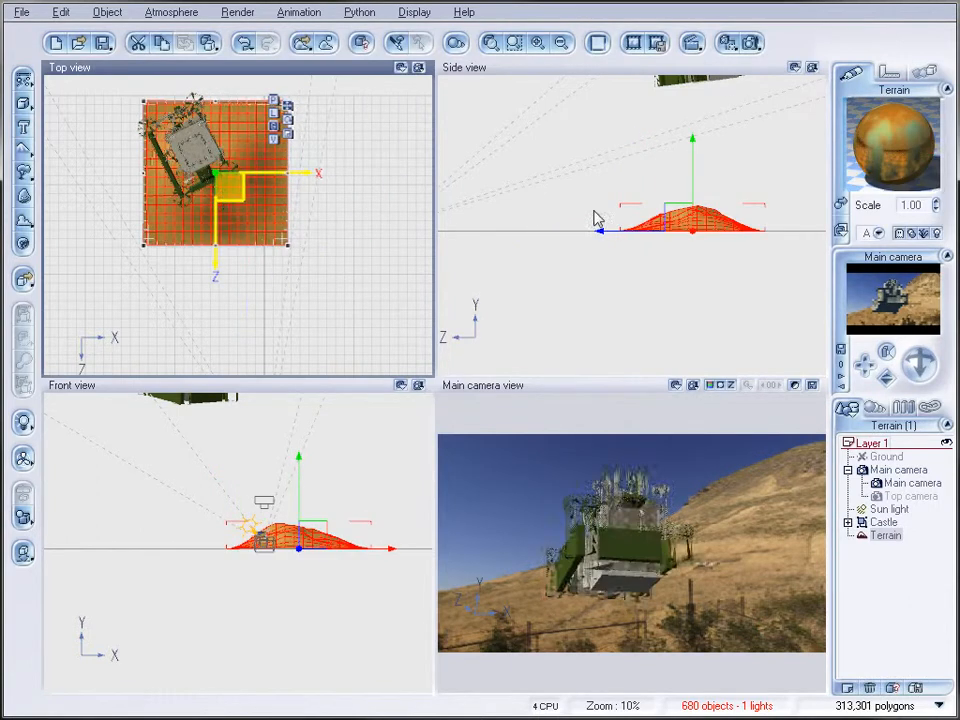
pyautogui.moveTo(672, 214); pyautogui.dragTo(686, 118)
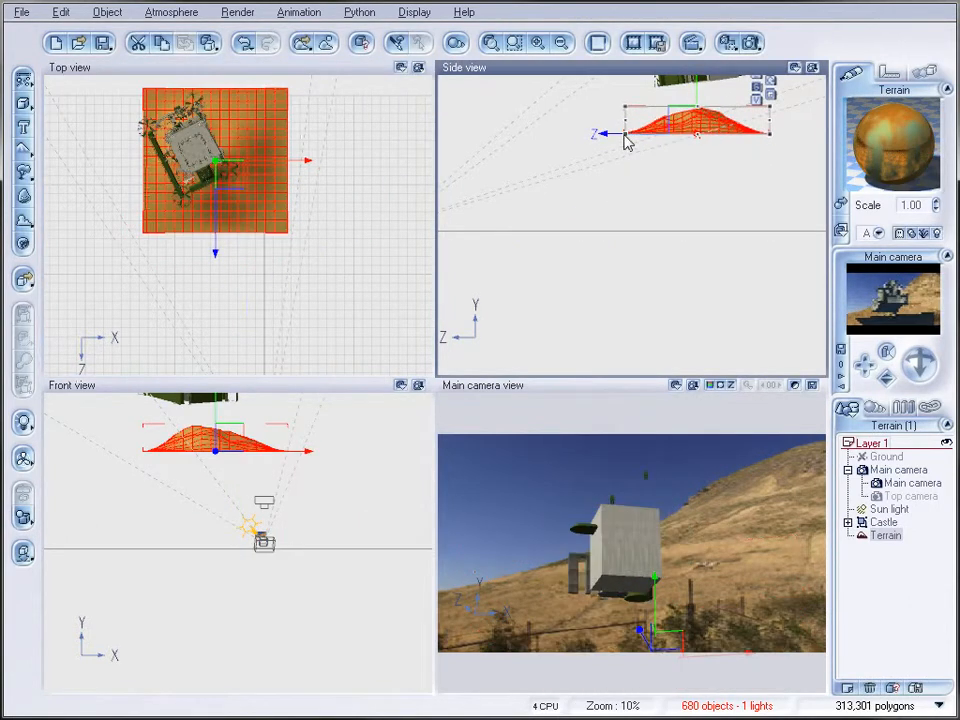
pyautogui.moveTo(580, 156); pyautogui.dragTo(698, 141)
pyautogui.moveTo(688, 202); pyautogui.dragTo(665, 293, button='right')
pyautogui.moveTo(691, 180); pyautogui.dragTo(697, 262)
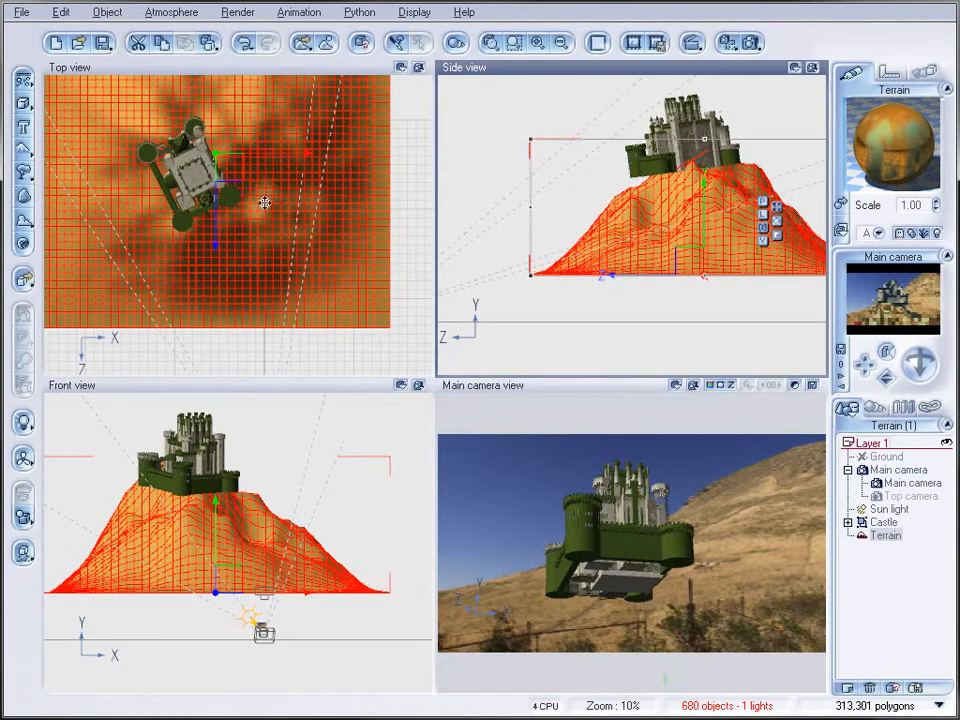
pyautogui.moveTo(232, 182); pyautogui.dragTo(213, 145)
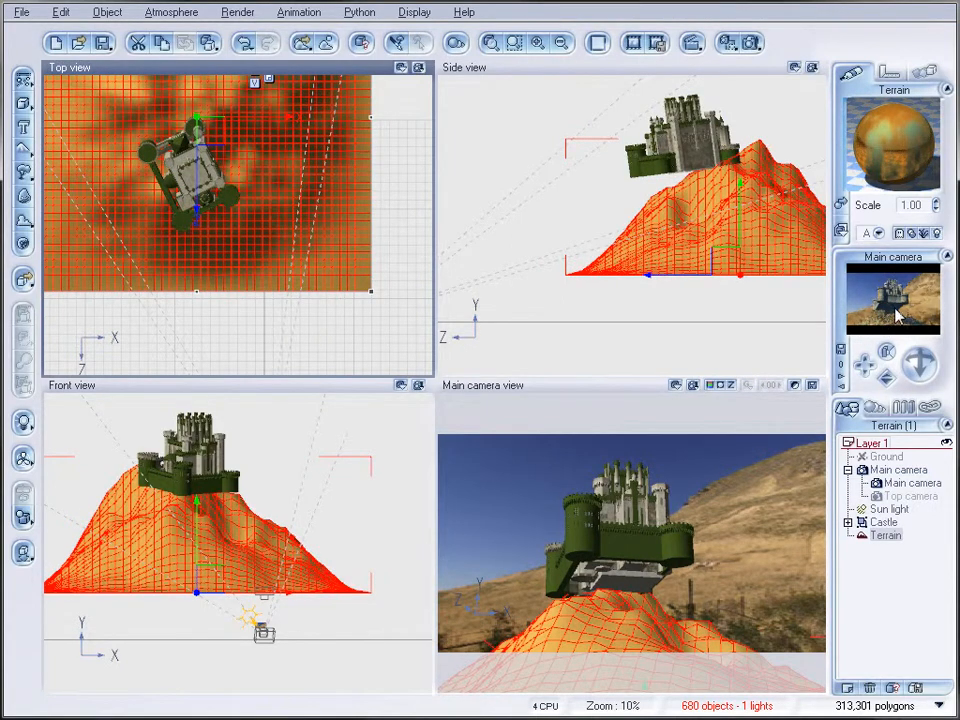
pyautogui.press('Delete')
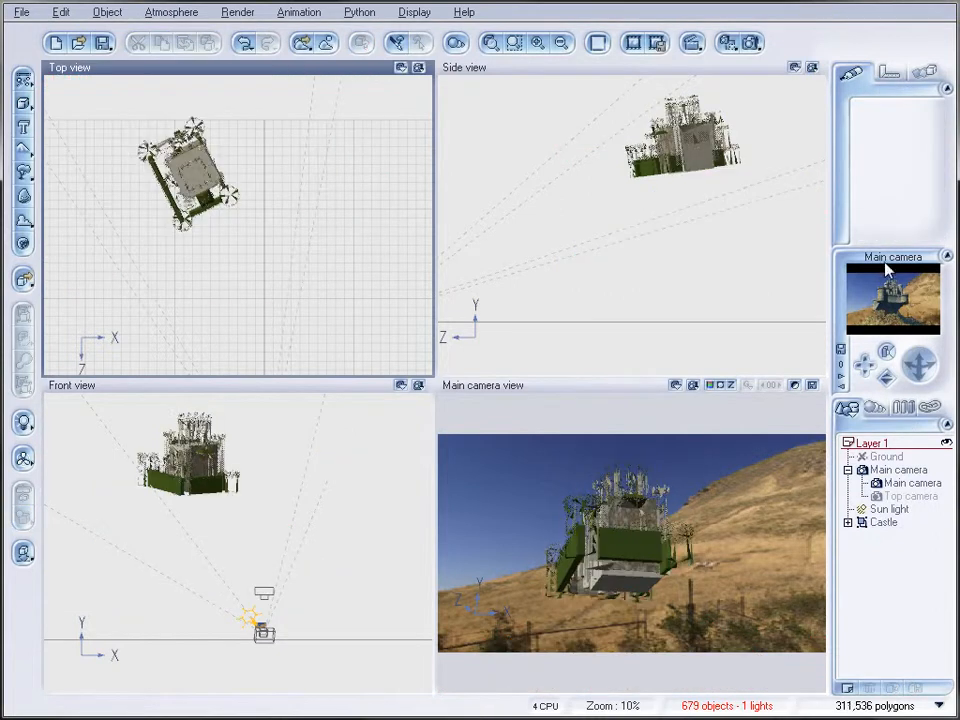
# Step: Enlarge the castle slightly and raise it so it sits higher against the hillside backdrop
pyautogui.click(694, 154)
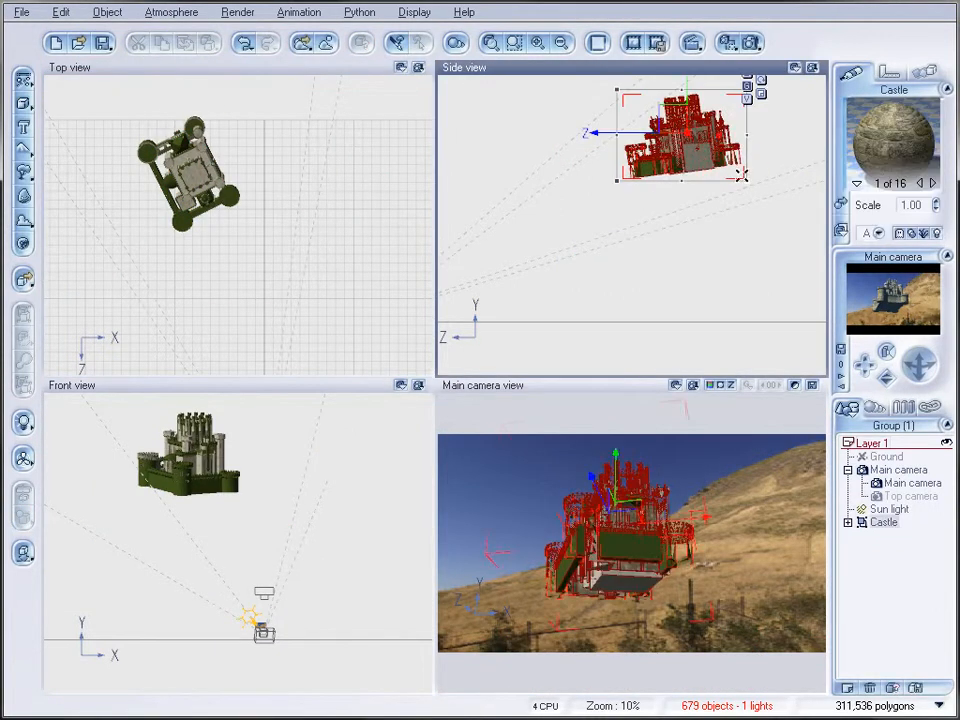
pyautogui.moveTo(768, 185); pyautogui.dragTo(780, 200)
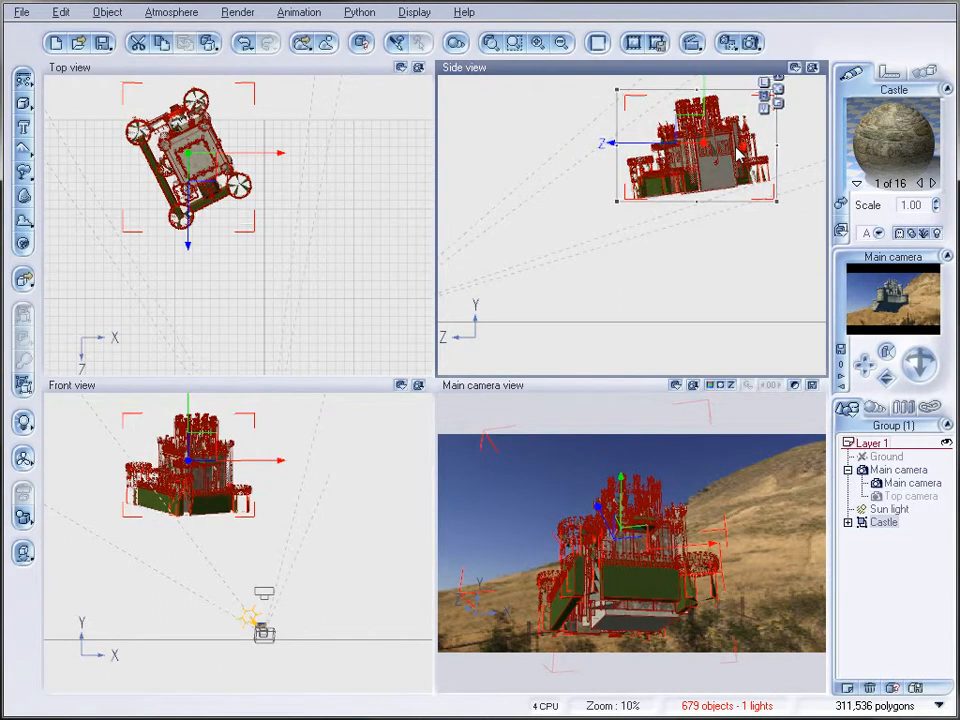
pyautogui.moveTo(713, 152); pyautogui.dragTo(687, 106)
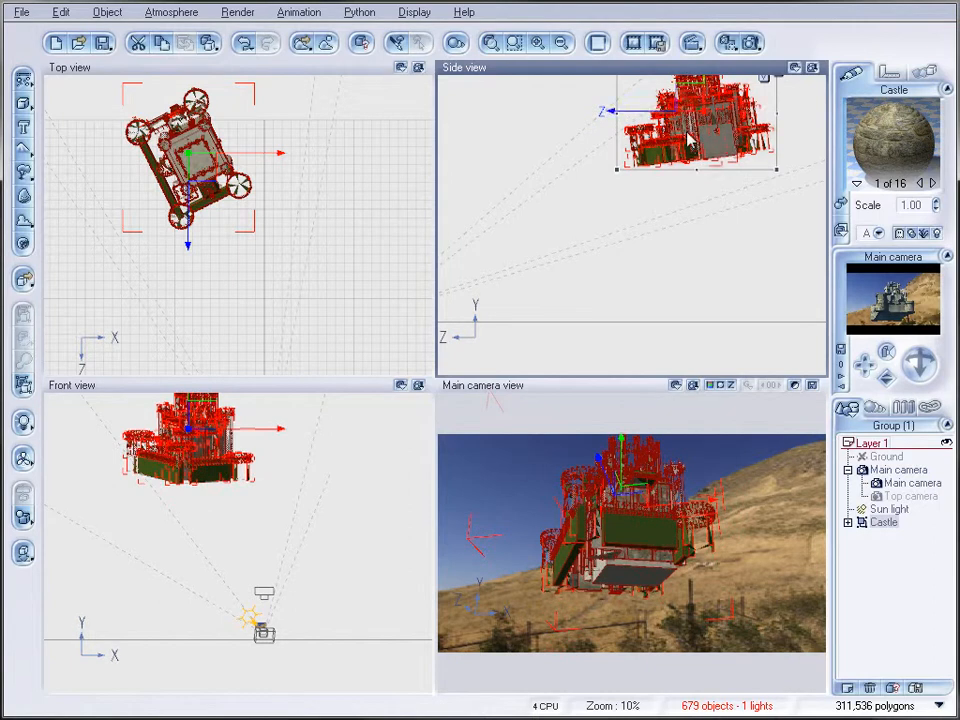
pyautogui.moveTo(690, 130)
pyautogui.mouseDown()
pyautogui.moveTo(693, 104)
pyautogui.moveTo(696, 112)
pyautogui.mouseUp()
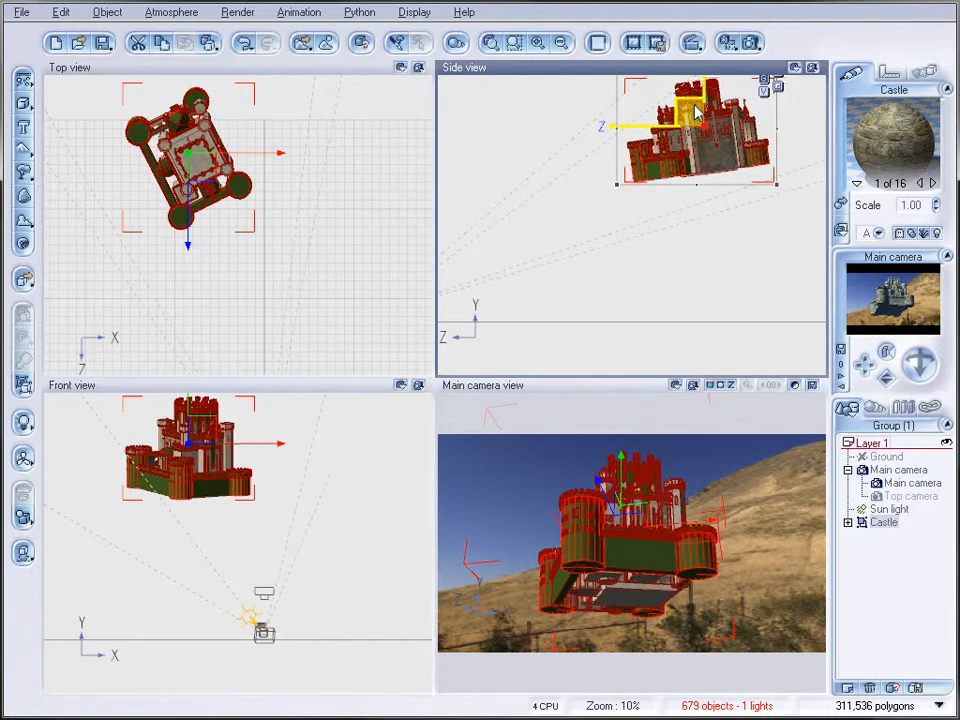
# Step: Render the enlarged castle to screen, close the render, and rotate the castle slightly in the side view
pyautogui.click(752, 42)
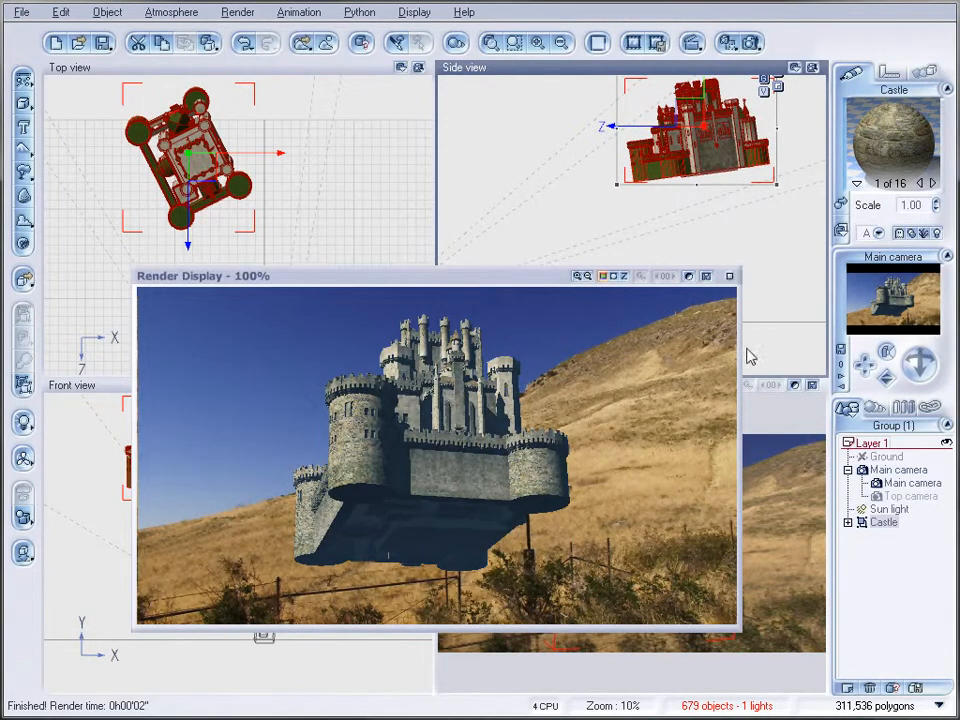
pyautogui.click(729, 275)
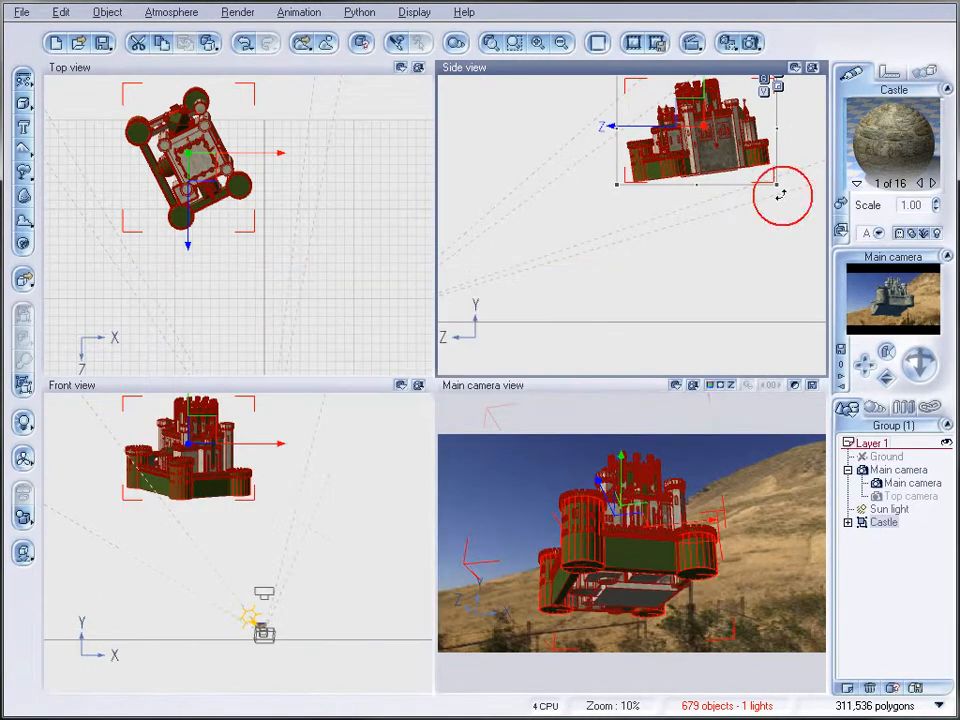
pyautogui.moveTo(785, 200)
pyautogui.mouseDown()
pyautogui.moveTo(786, 178)
pyautogui.moveTo(786, 189)
pyautogui.moveTo(774, 190)
pyautogui.moveTo(778, 208)
pyautogui.mouseUp()
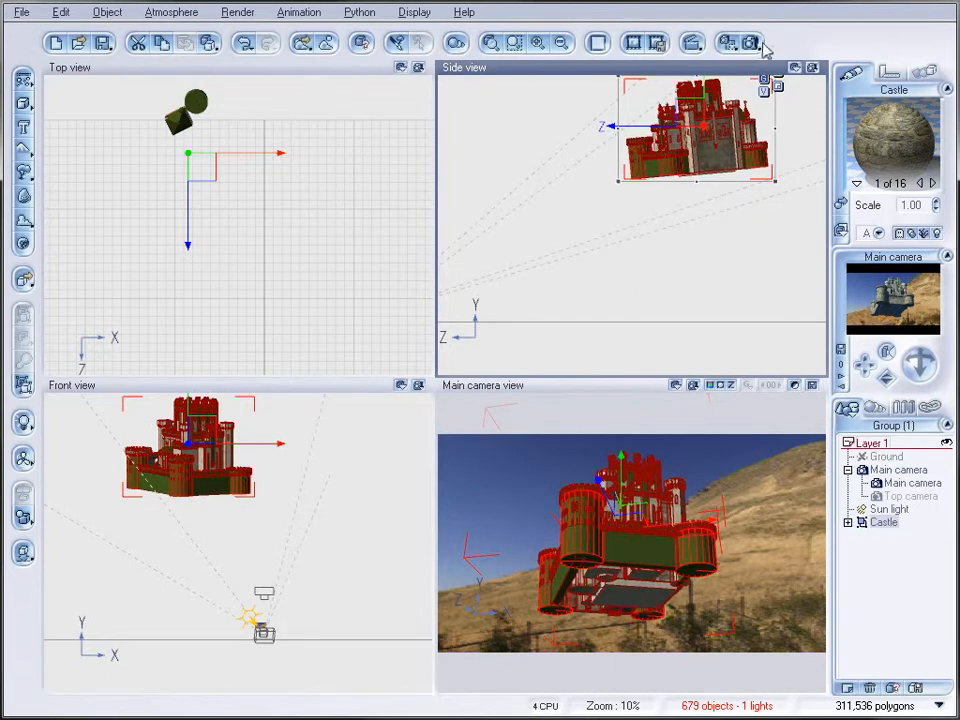
# Step: Turn off the backdrop image in the main camera's advanced options
pyautogui.click(888, 484)
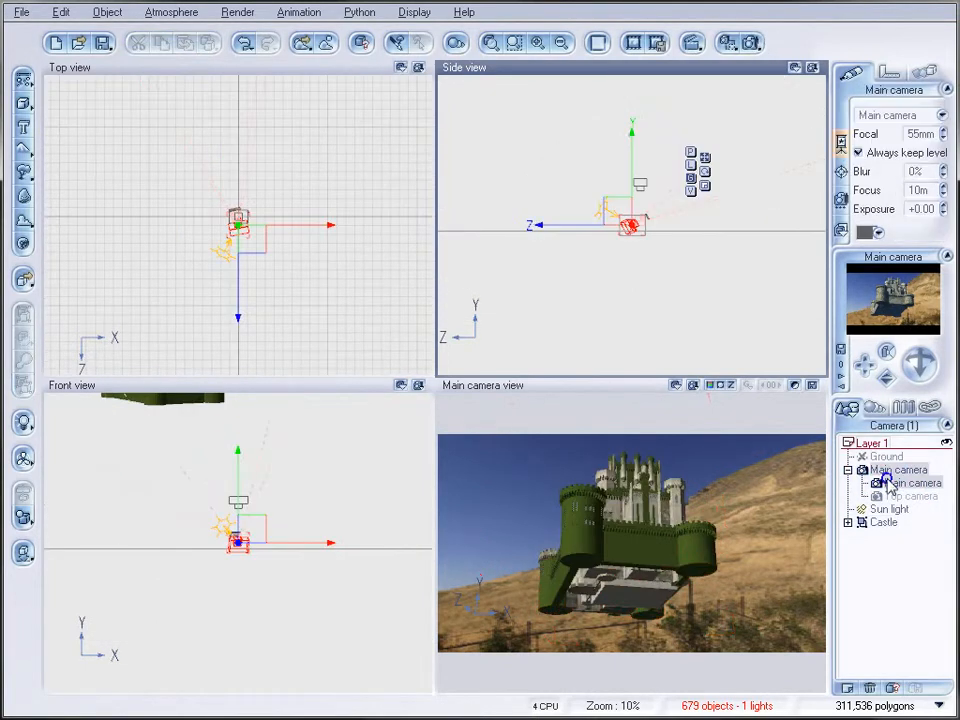
pyautogui.rightClick(888, 484)
pyautogui.click(853, 388)
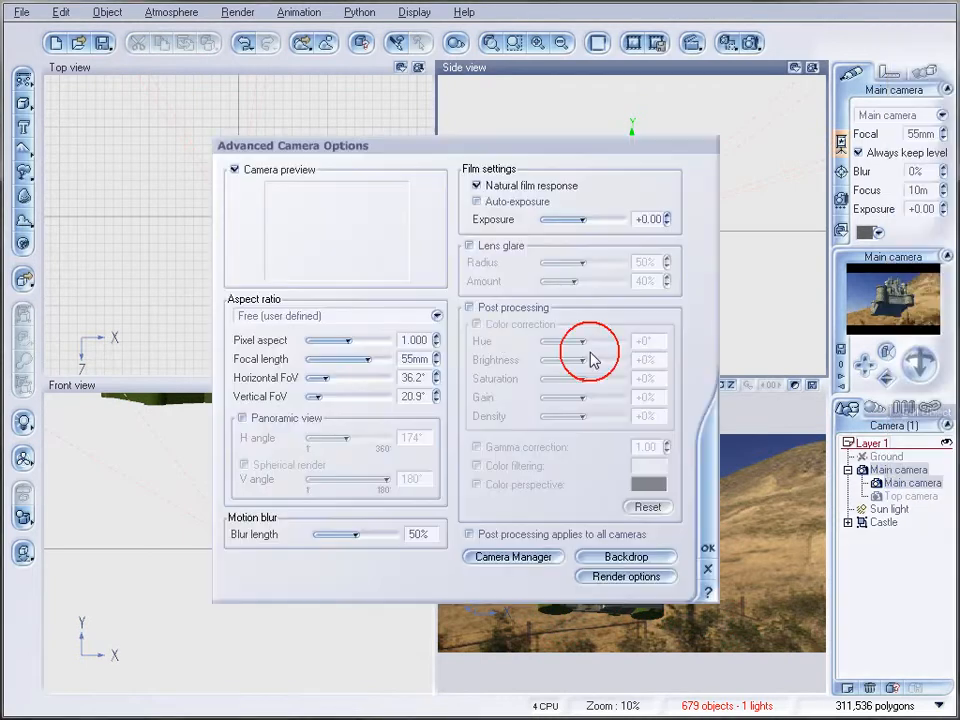
pyautogui.click(640, 557)
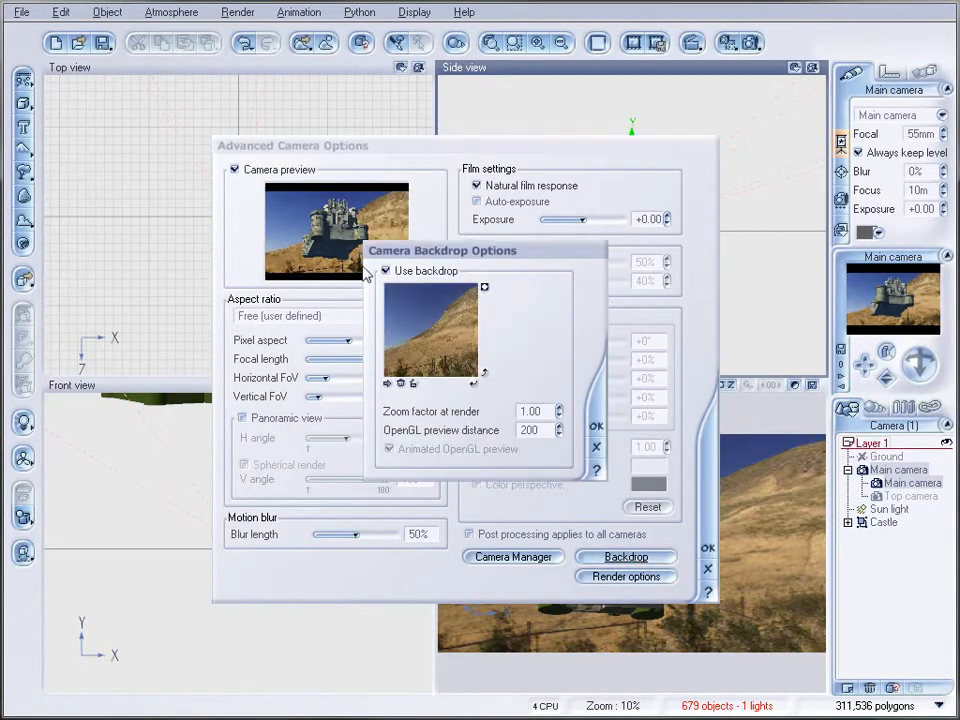
pyautogui.click(385, 271)
pyautogui.click(591, 424)
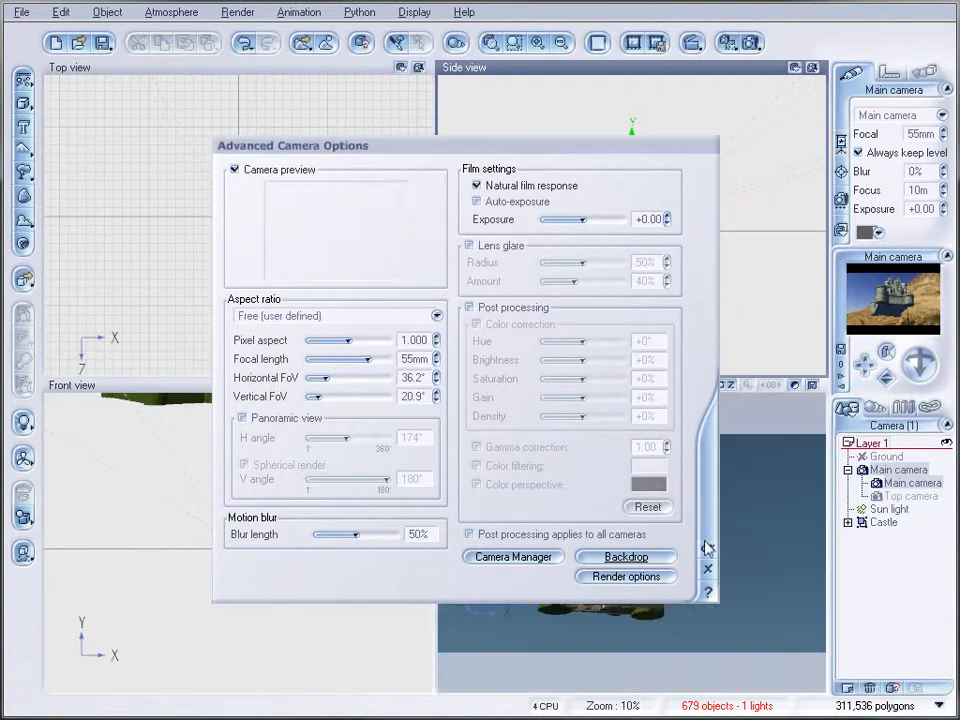
pyautogui.click(708, 547)
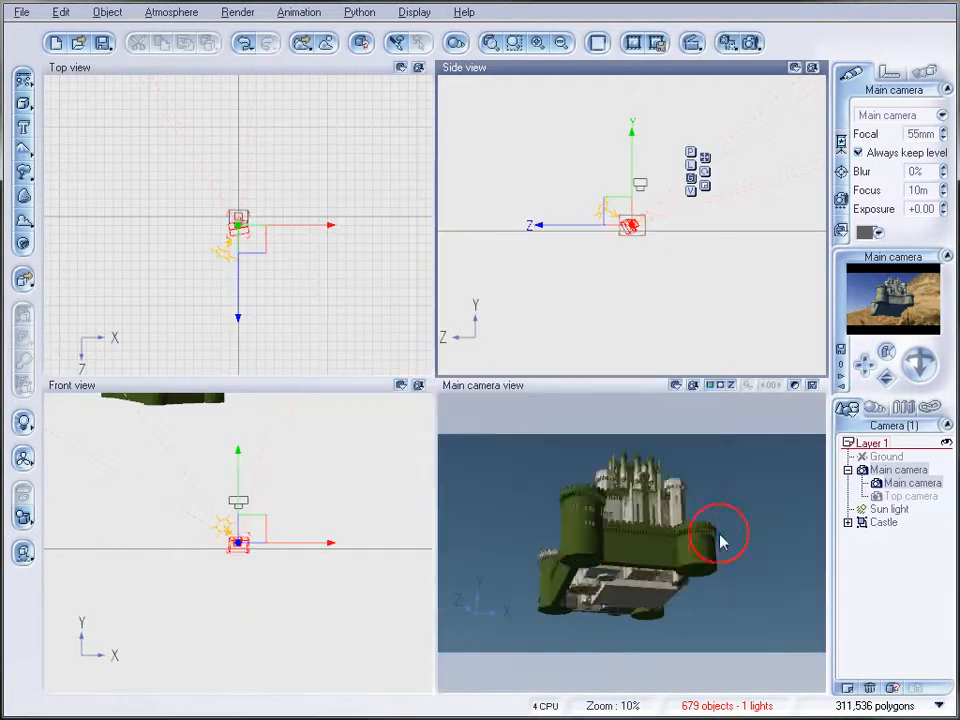
# Step: Set the render size to 1920x1080 with Broadcast quality and render the castle to screen
pyautogui.click(753, 45)
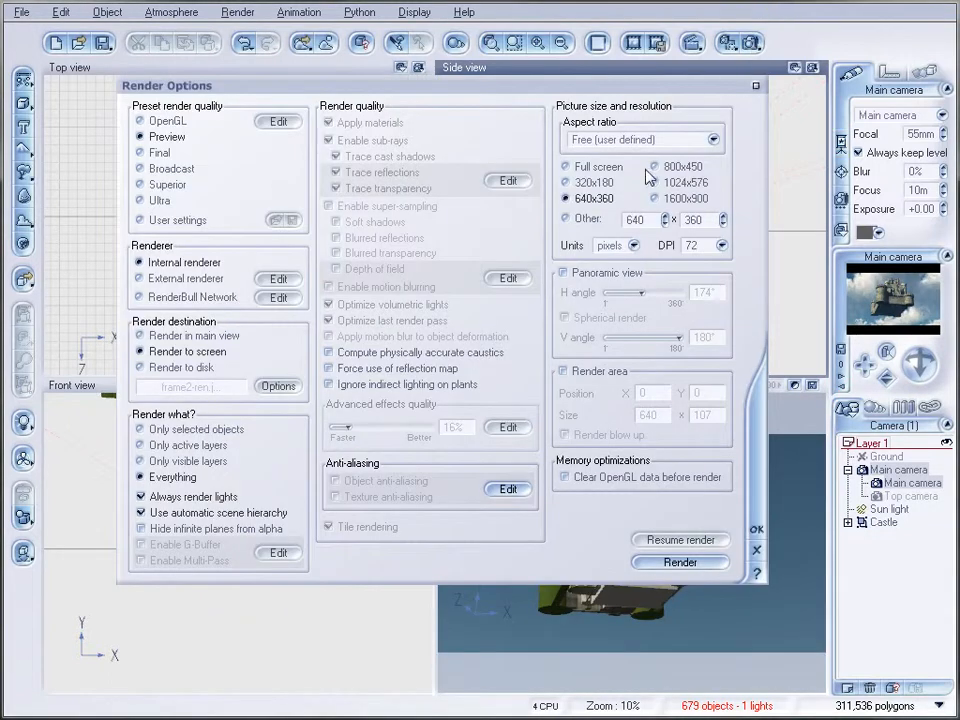
pyautogui.doubleClick(637, 220)
pyautogui.write('1920')
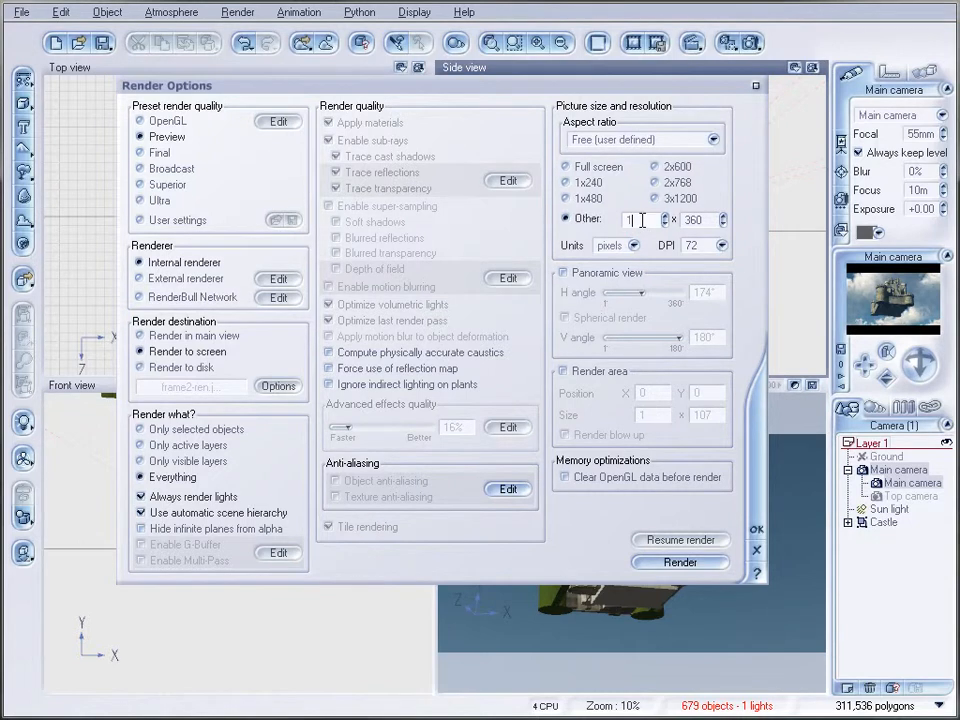
pyautogui.doubleClick(690, 219)
pyautogui.write('1080')
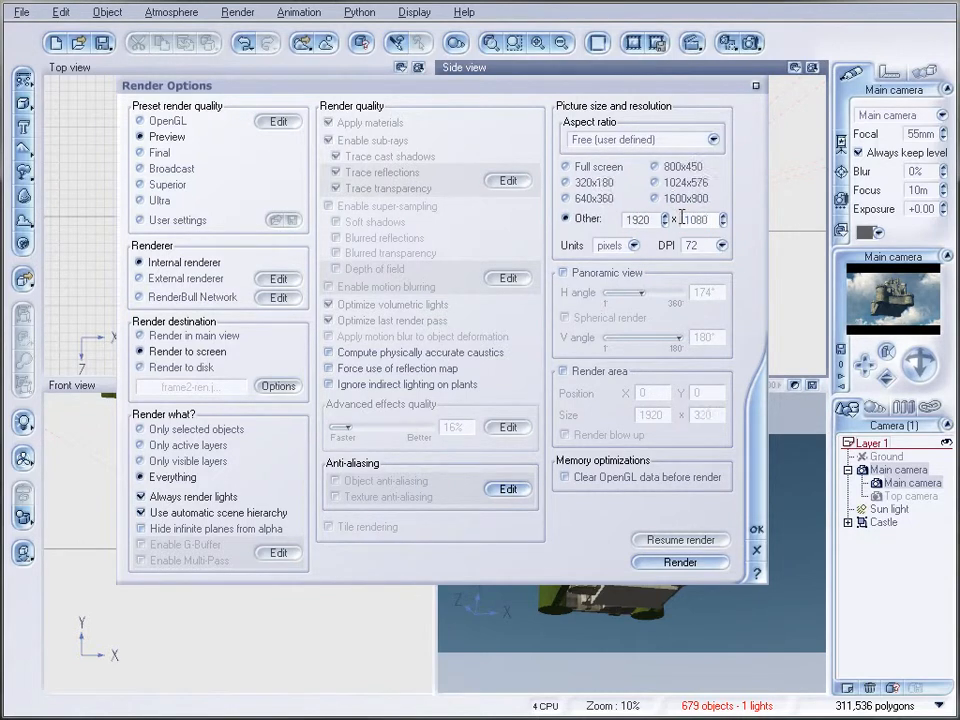
pyautogui.click(165, 168)
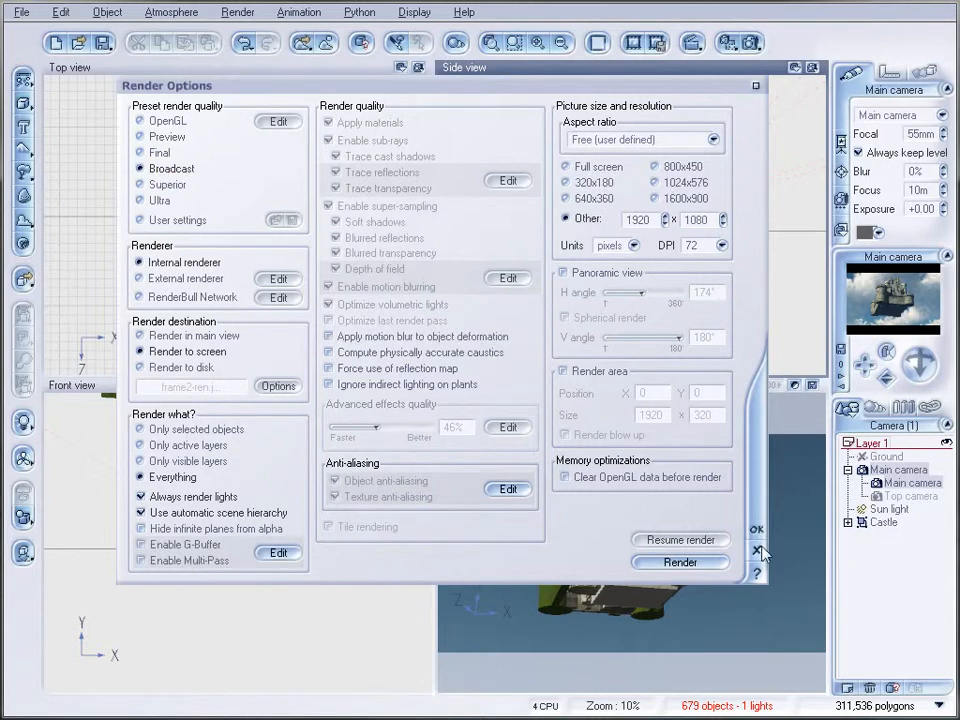
pyautogui.click(705, 562)
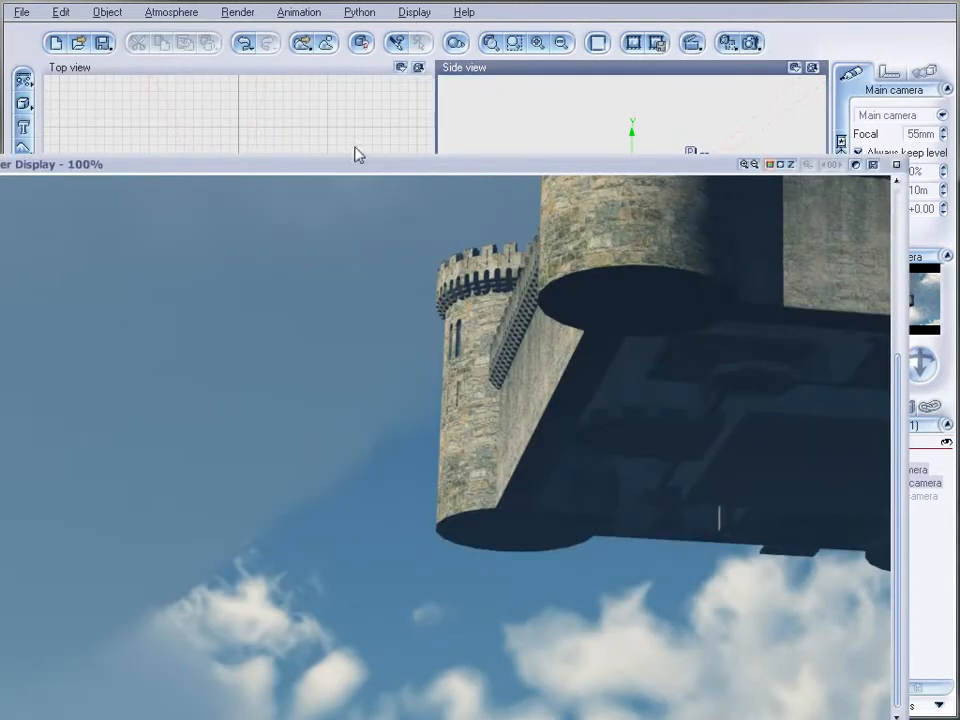
# Step: Inspect the finished castle render and save its color image as frame3-ren.jpg at 100% JPEG quality
pyautogui.moveTo(355, 156); pyautogui.dragTo(370, 107)
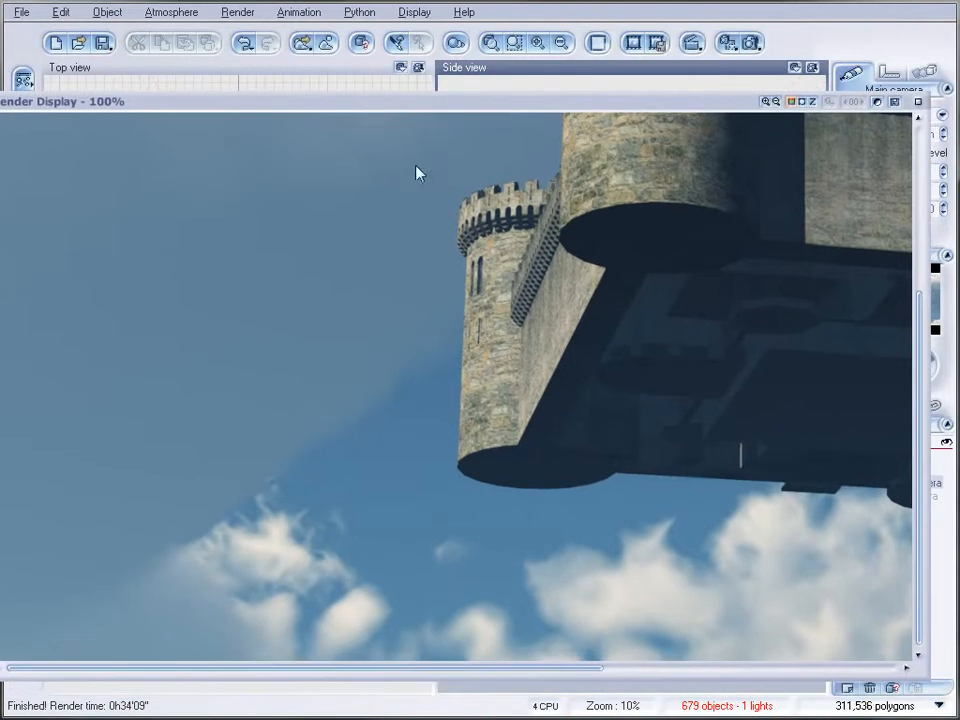
pyautogui.moveTo(910, 518); pyautogui.dragTo(928, 349)
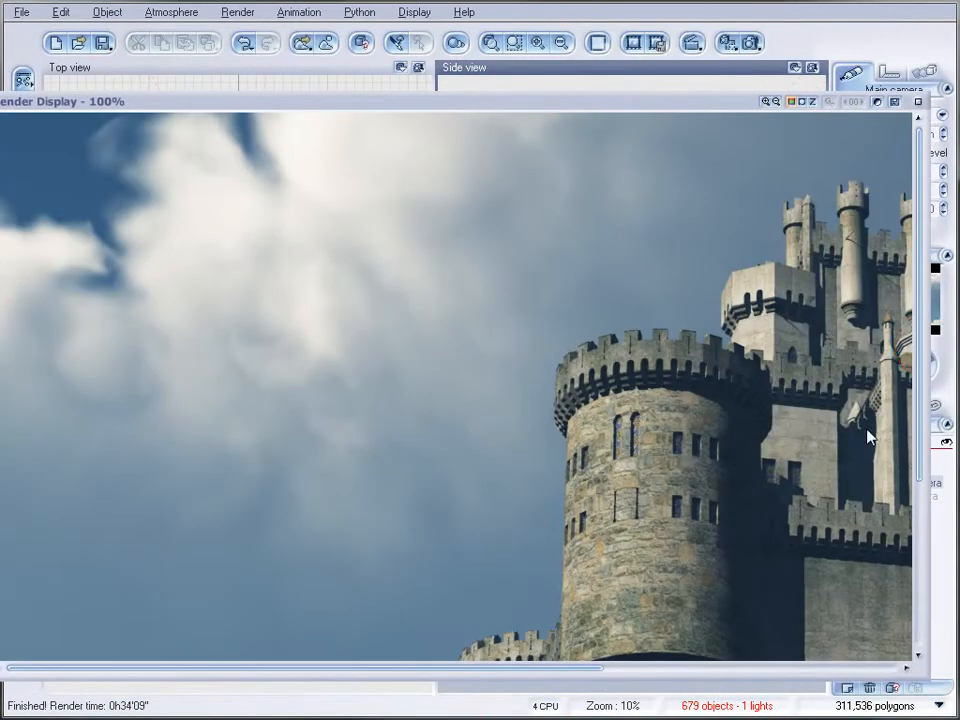
pyautogui.moveTo(441, 675); pyautogui.dragTo(587, 676)
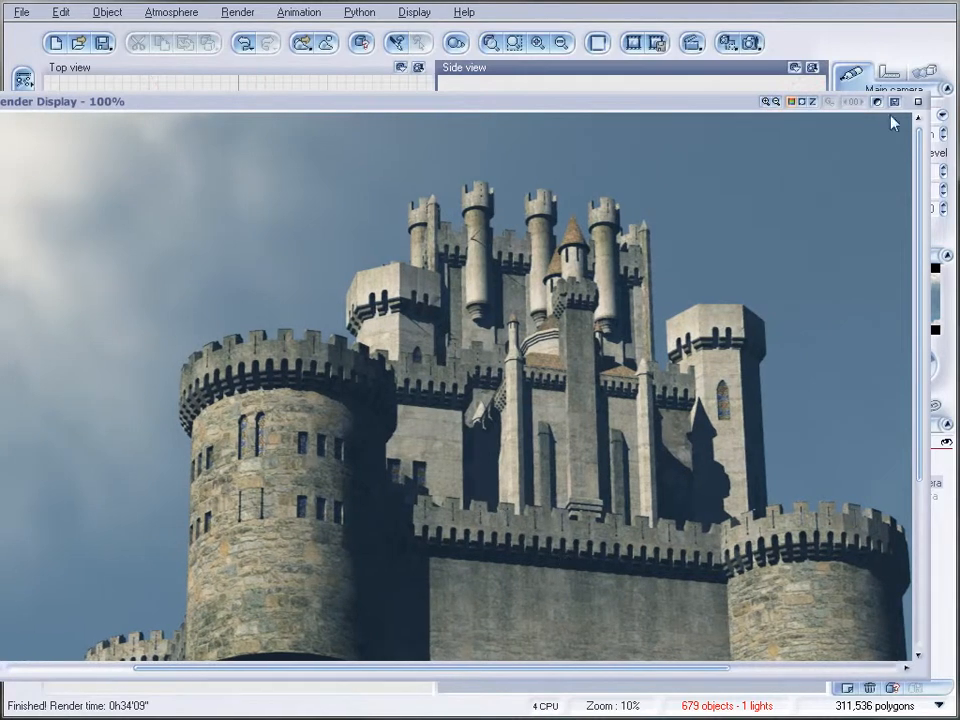
pyautogui.click(892, 101)
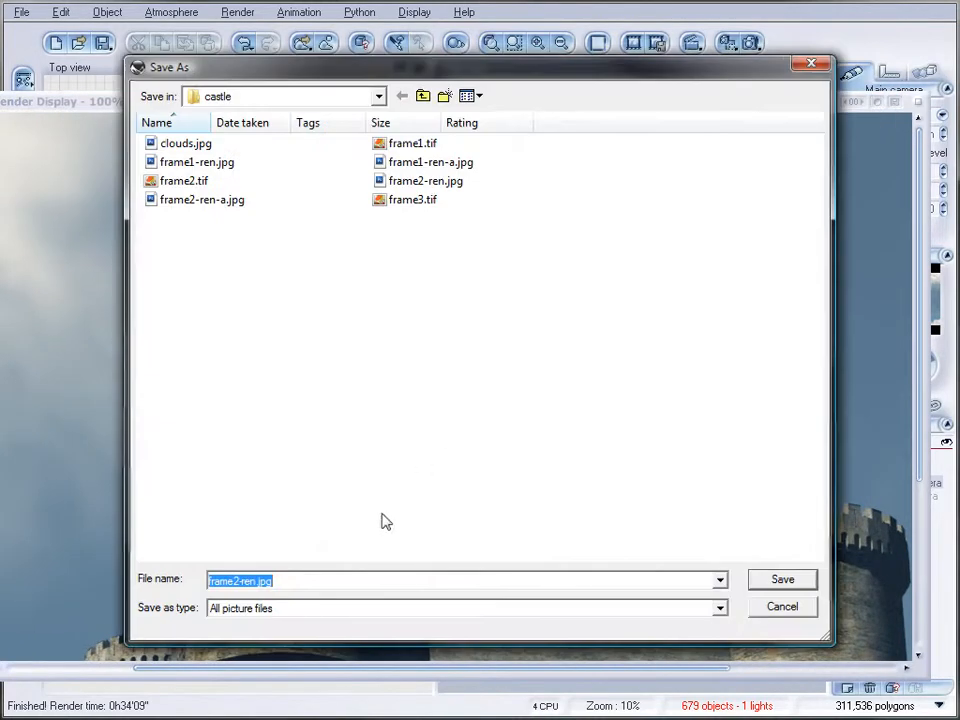
pyautogui.click(404, 182)
pyautogui.doubleClick(242, 580)
pyautogui.click(234, 581)
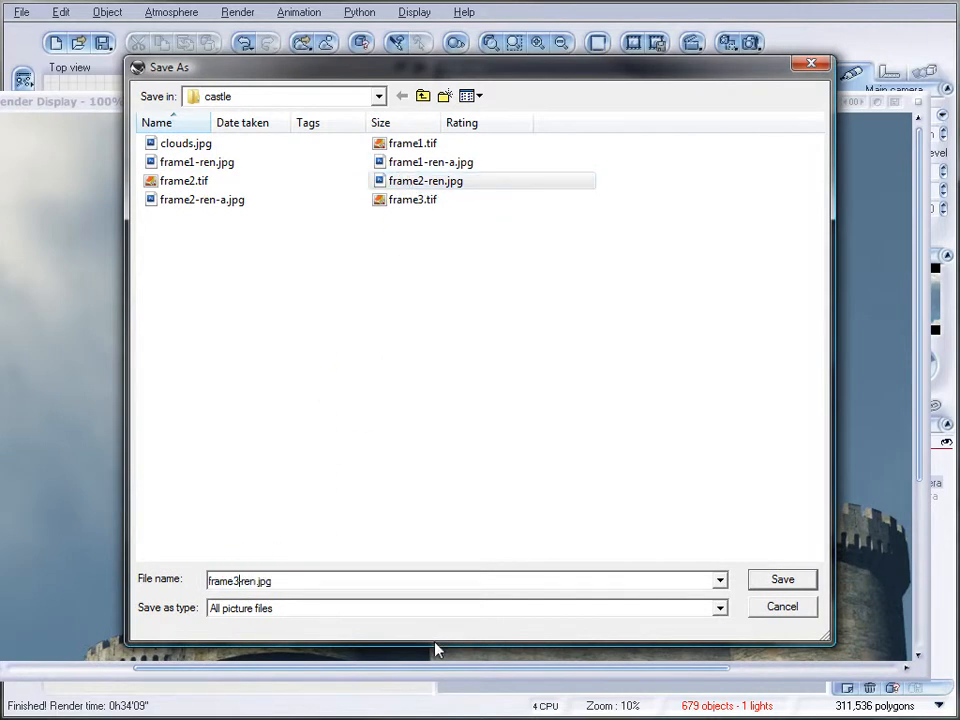
pyautogui.click(790, 580)
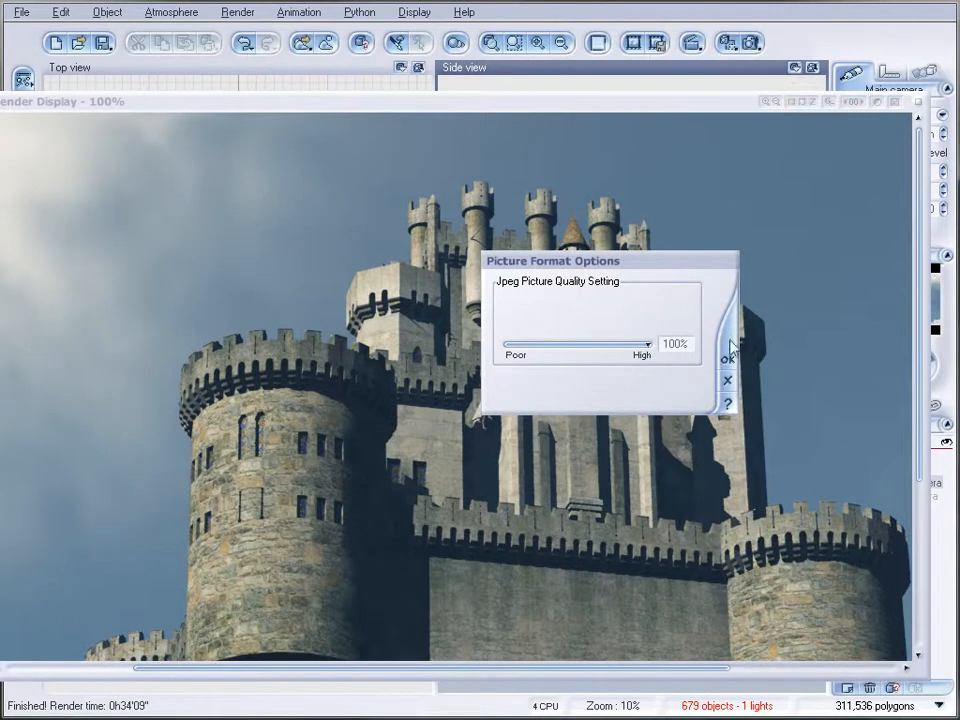
pyautogui.click(727, 359)
# Step: Save the render's alpha channel as frame3-ren-a.jpg at 100% JPEG quality and close the render
pyautogui.click(801, 101)
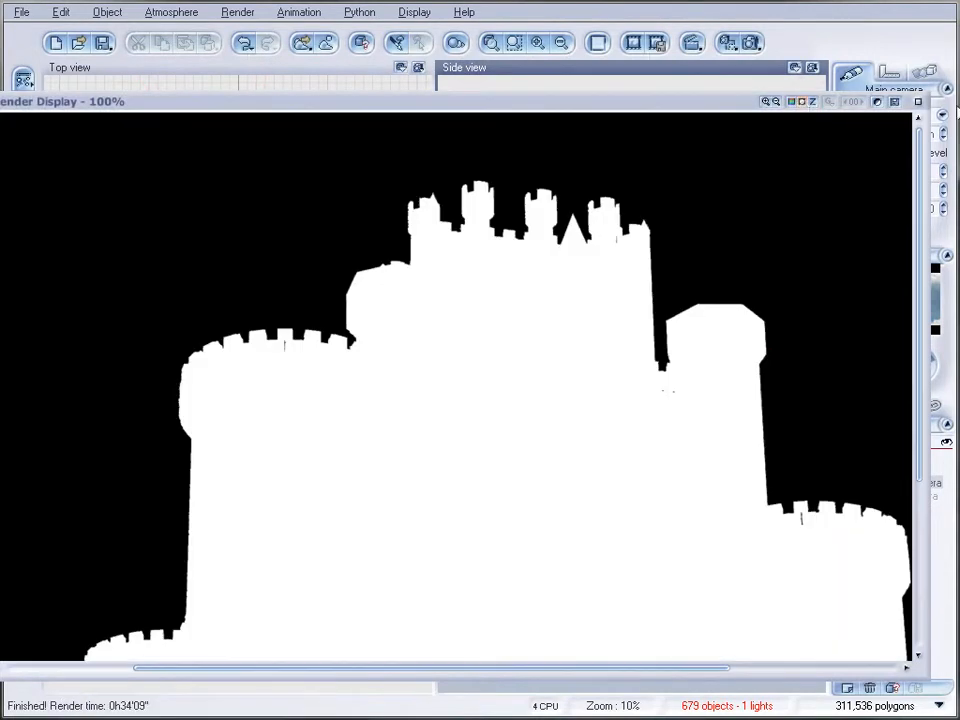
pyautogui.click(894, 101)
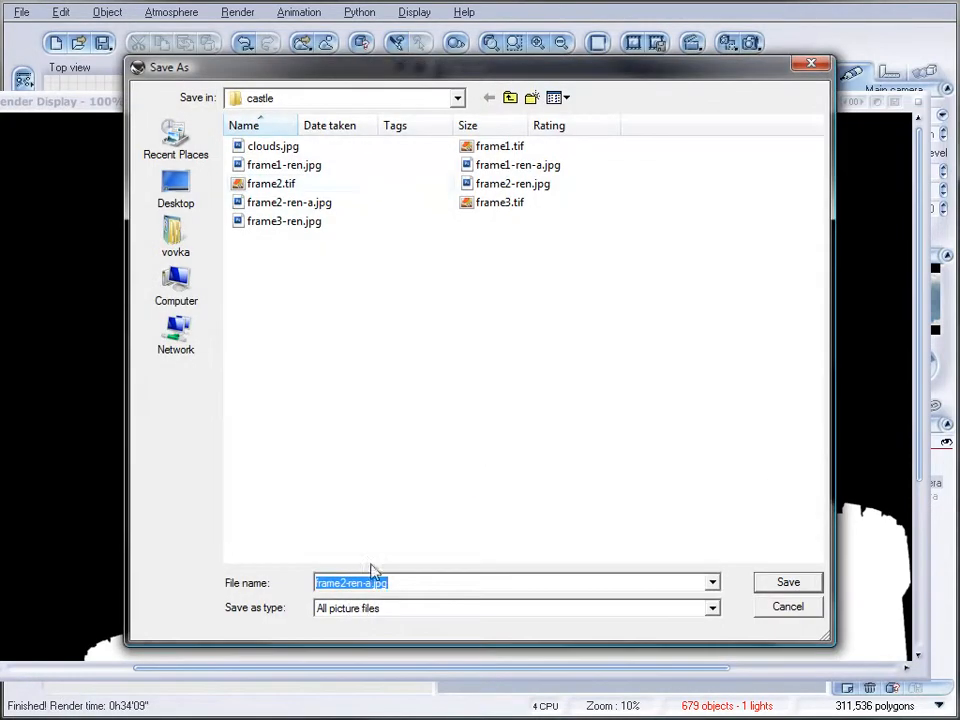
pyautogui.click(306, 201)
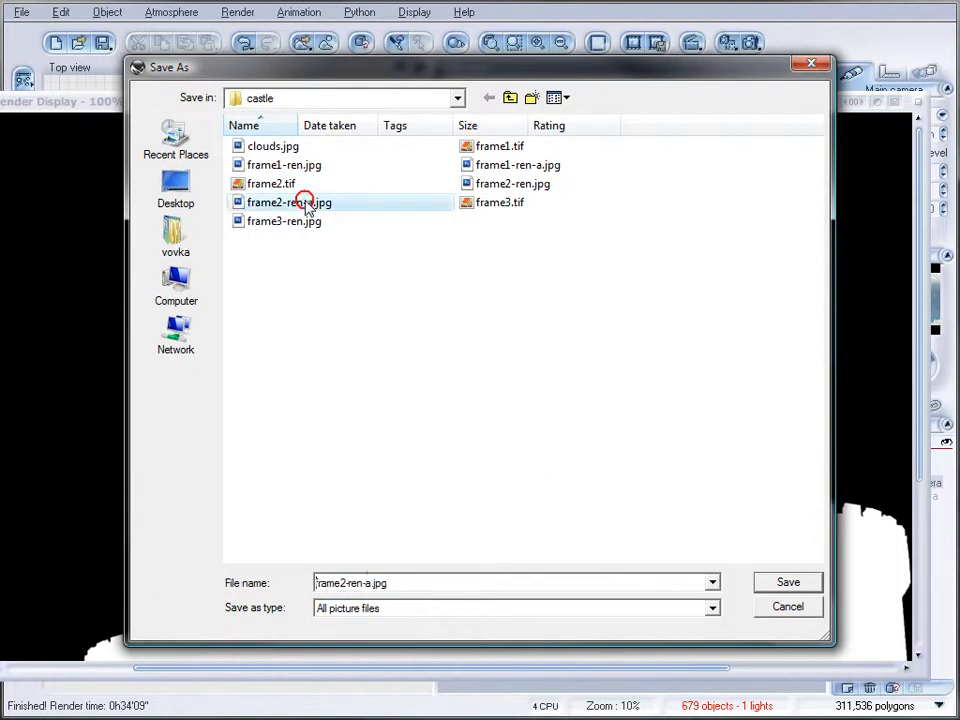
pyautogui.click(344, 582)
pyautogui.doubleClick(344, 582)
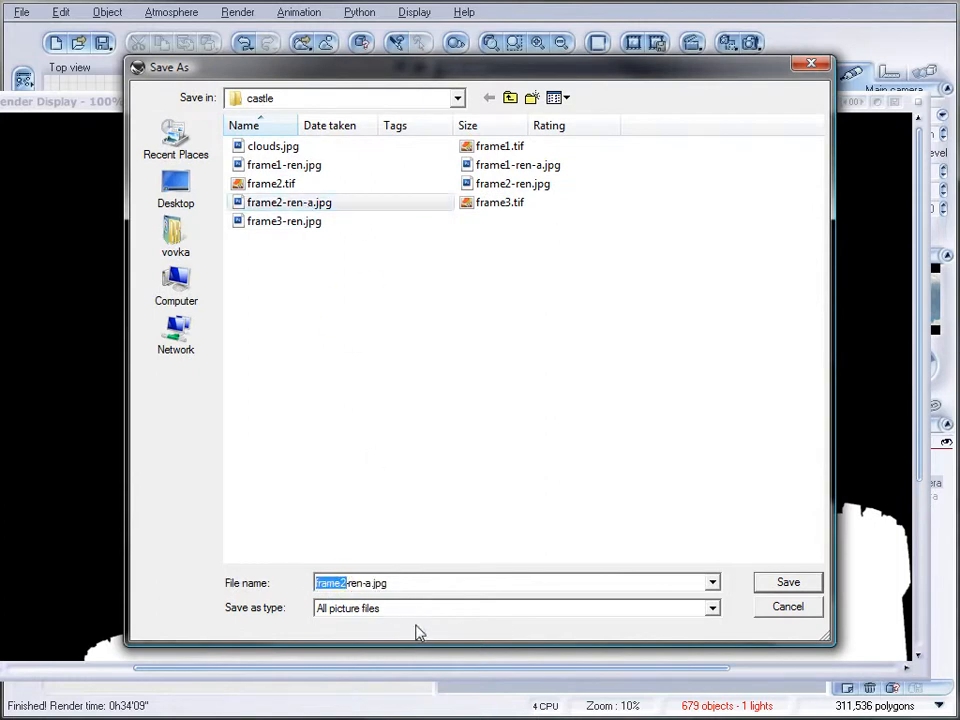
pyautogui.press('Left')
pyautogui.press('Delete')
pyautogui.write('3')
pyautogui.click(787, 582)
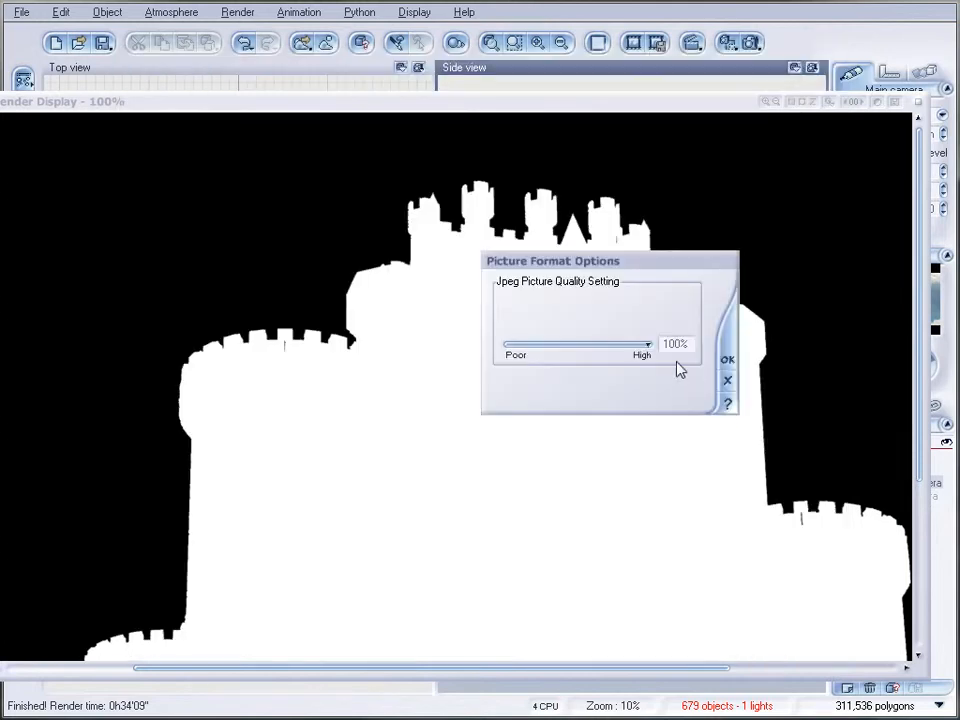
pyautogui.click(729, 359)
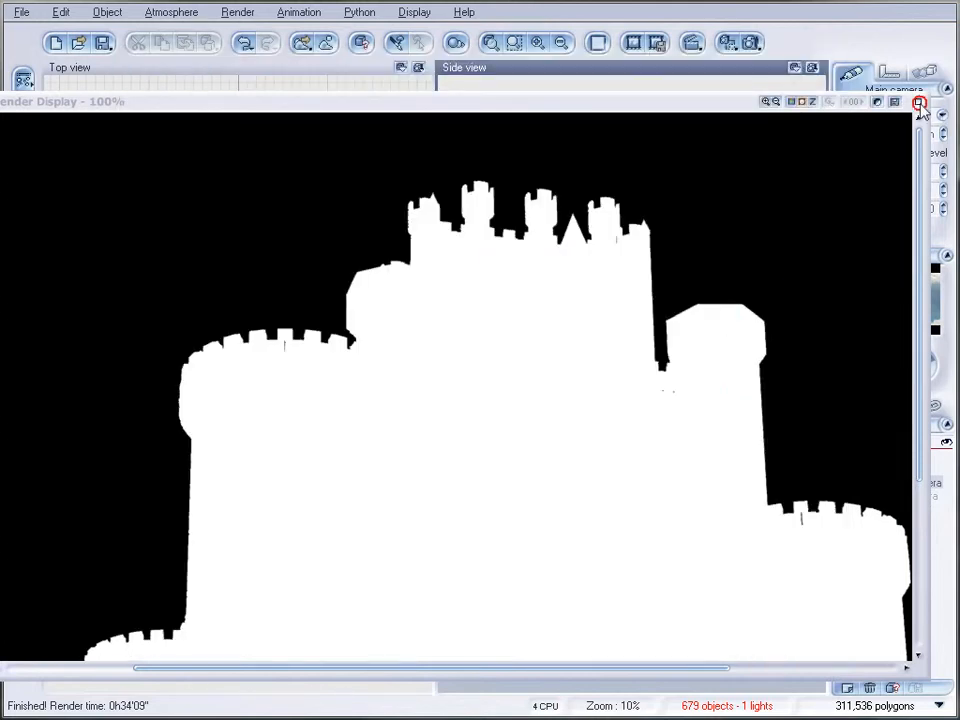
pyautogui.click(920, 101)
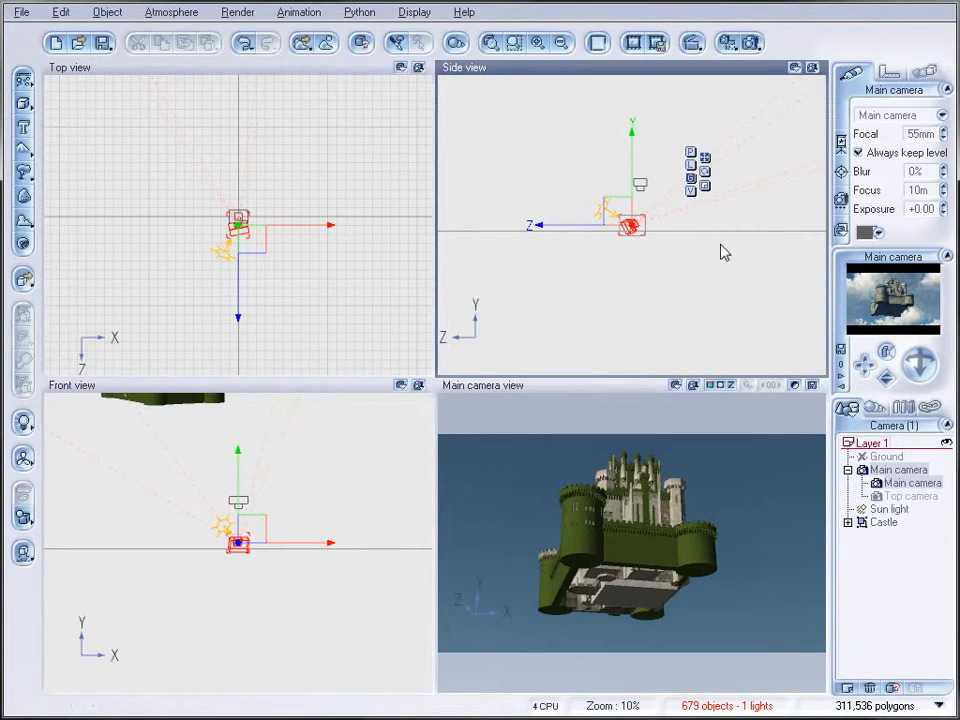